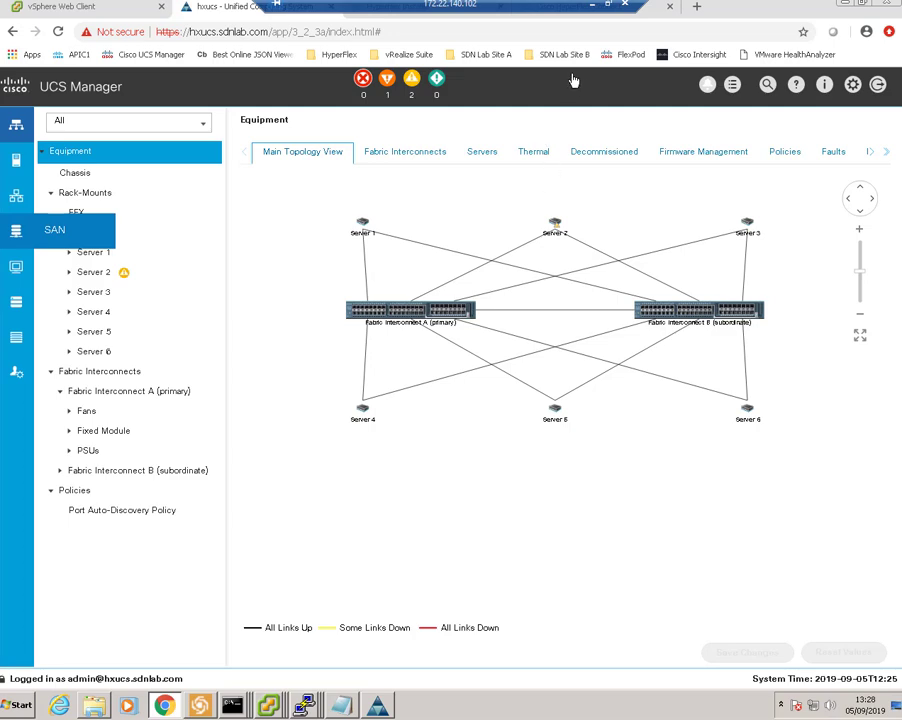
# Switch to the HX-Cluster-01 dashboard: 13.9% capacity used, 59.7% optimization, 2-node failure tolerance
pyautogui.hotkey('ctrl', 'Tab')
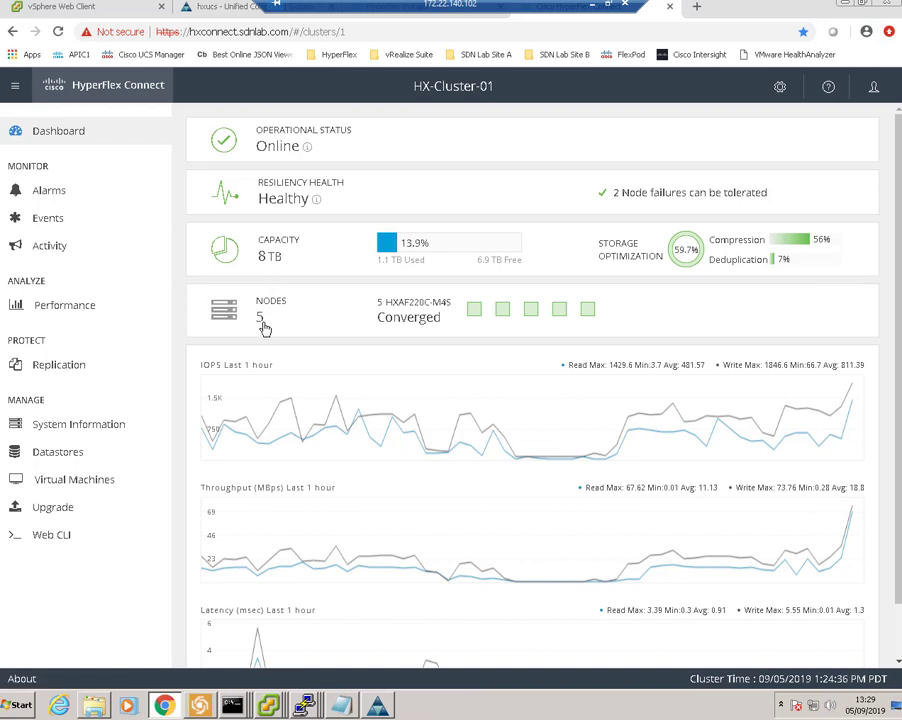
# Review System Information's five HXAF220C-M4S nodes, each online with 7 disks
pyautogui.click(98, 433)
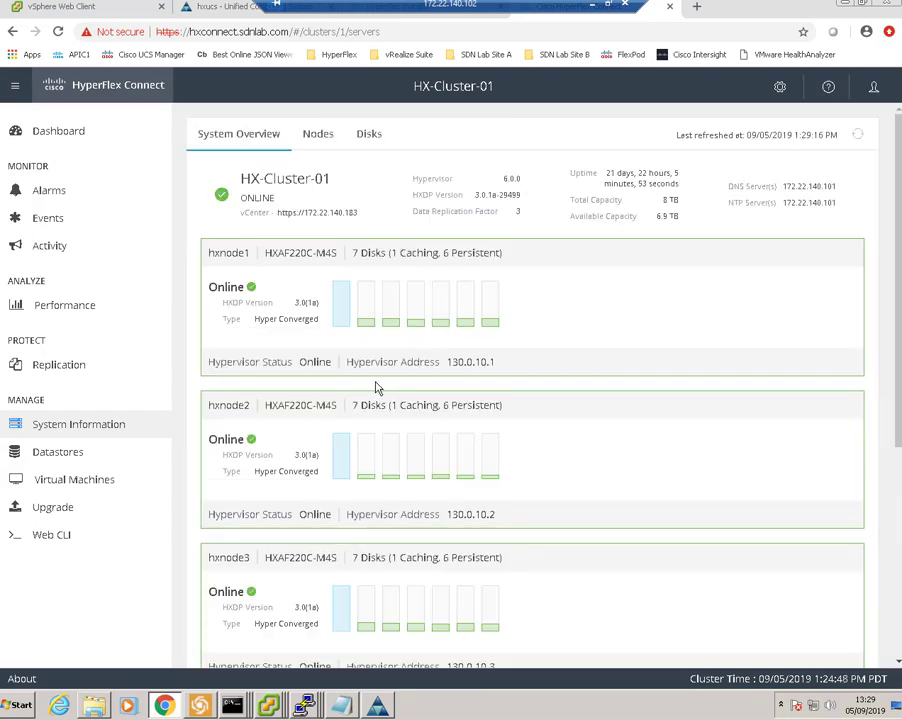
pyautogui.scroll(-2, 366, 472)
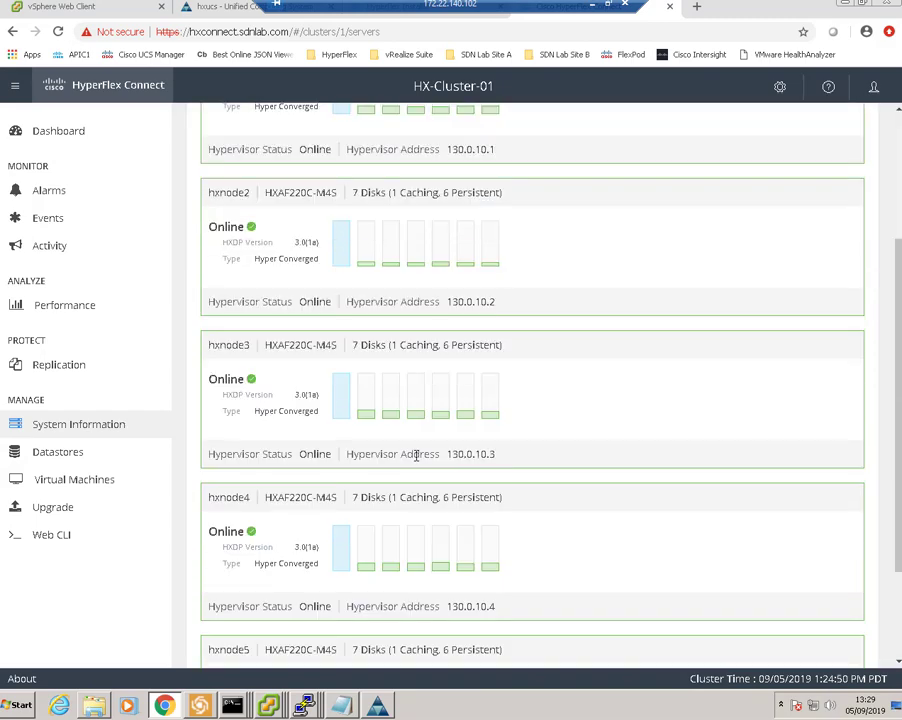
pyautogui.scroll(-1, 416, 456)
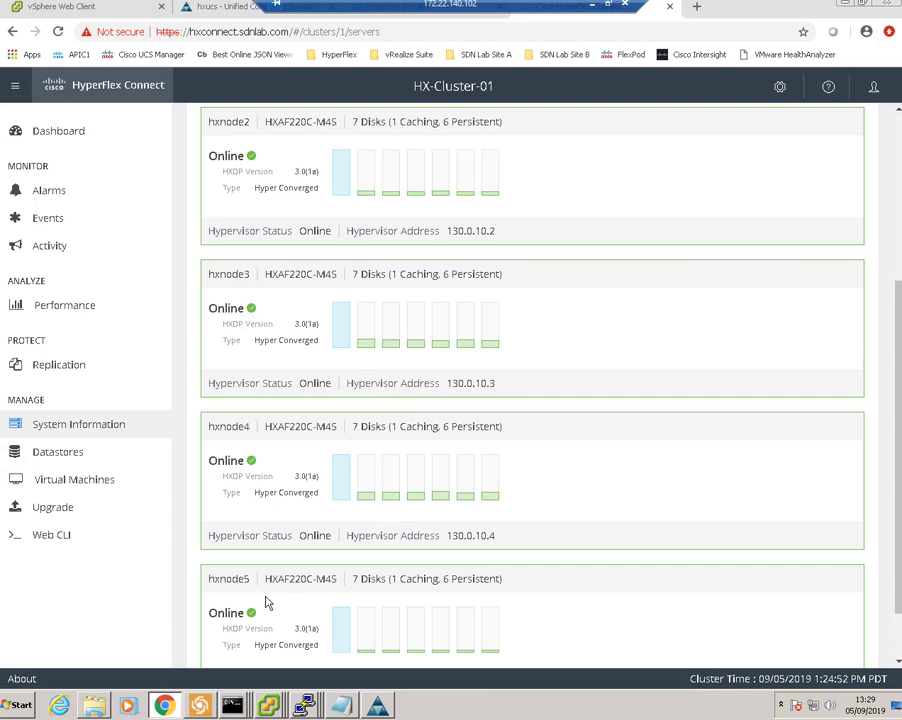
pyautogui.scroll(-1, 280, 594)
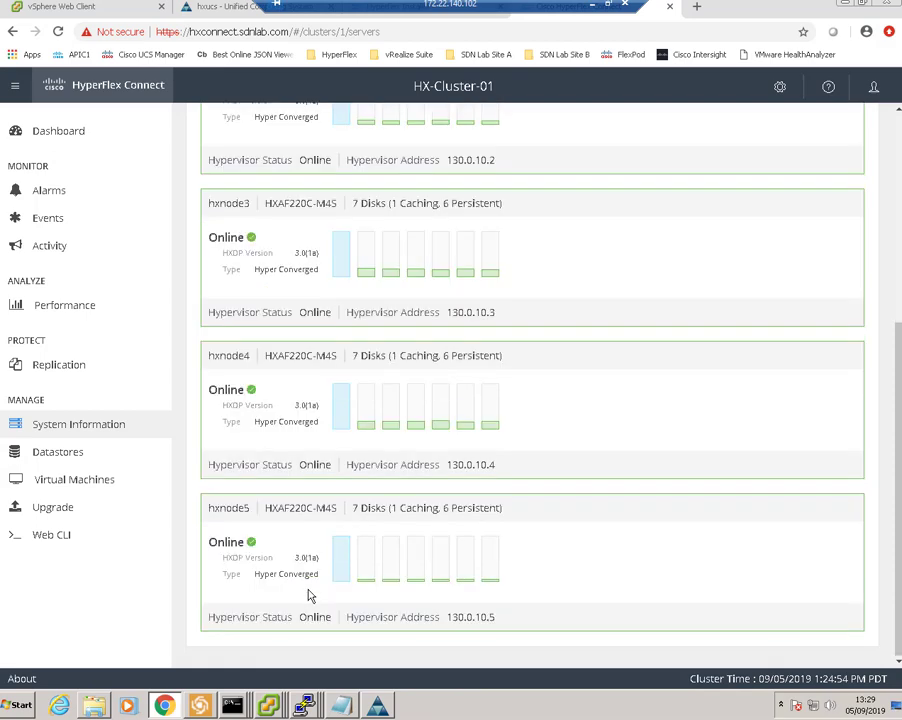
pyautogui.scroll(5, 308, 595)
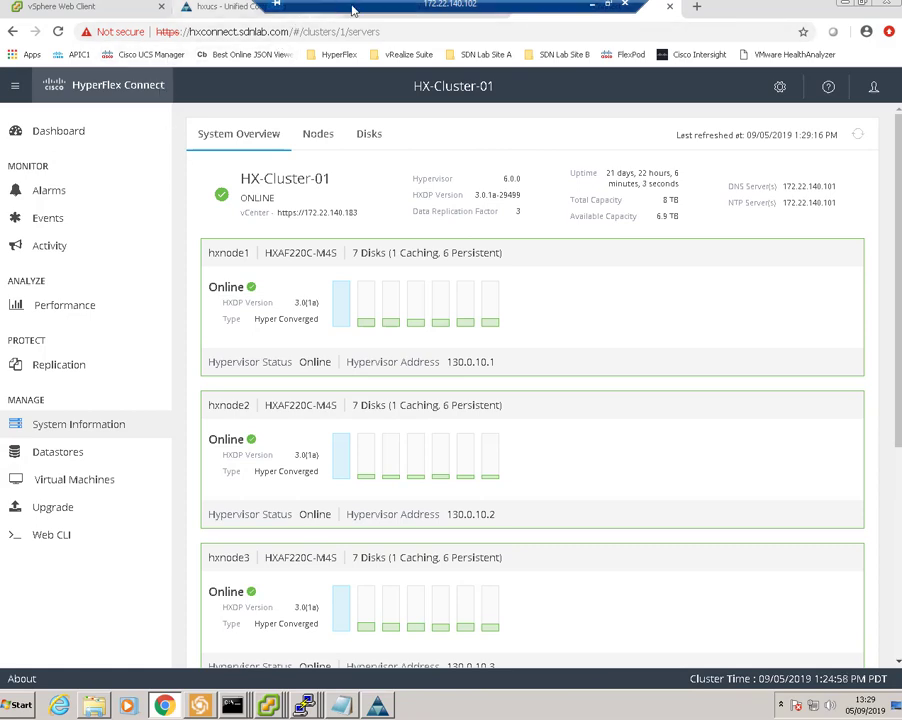
# In vSphere, list Cisco HX Data Platform clusters: HX-Cluster-01 online, 8.03 TB total, 5 nodes
pyautogui.click(72, 7)
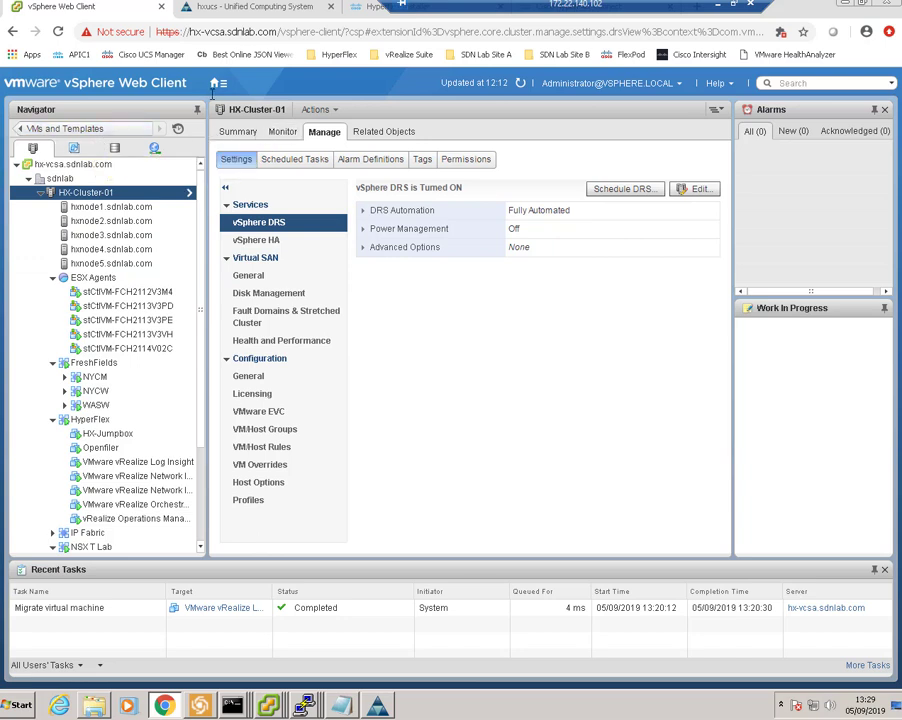
pyautogui.click(219, 86)
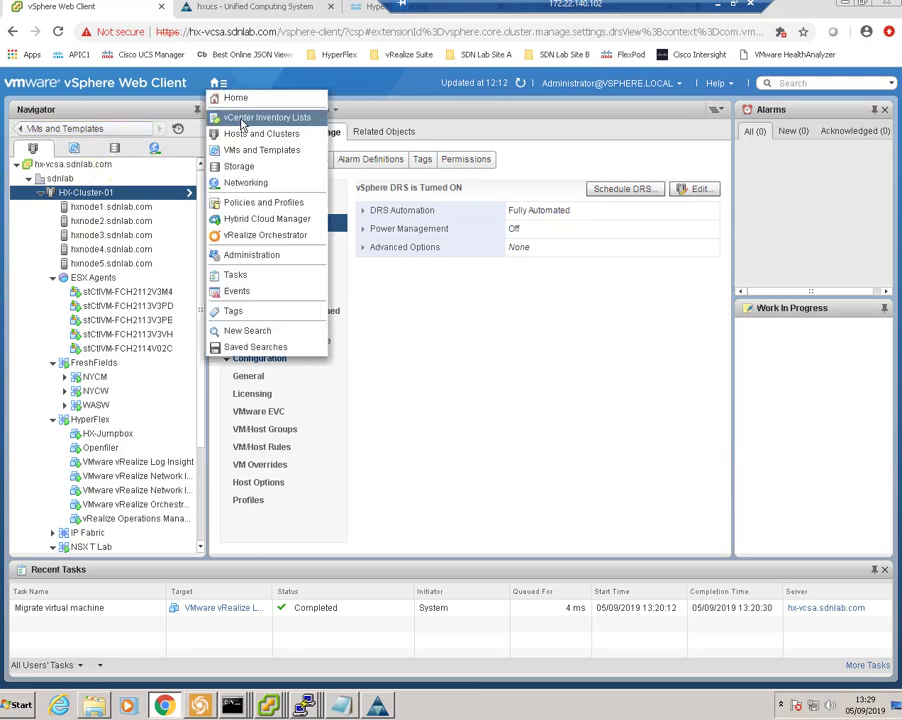
pyautogui.click(238, 119)
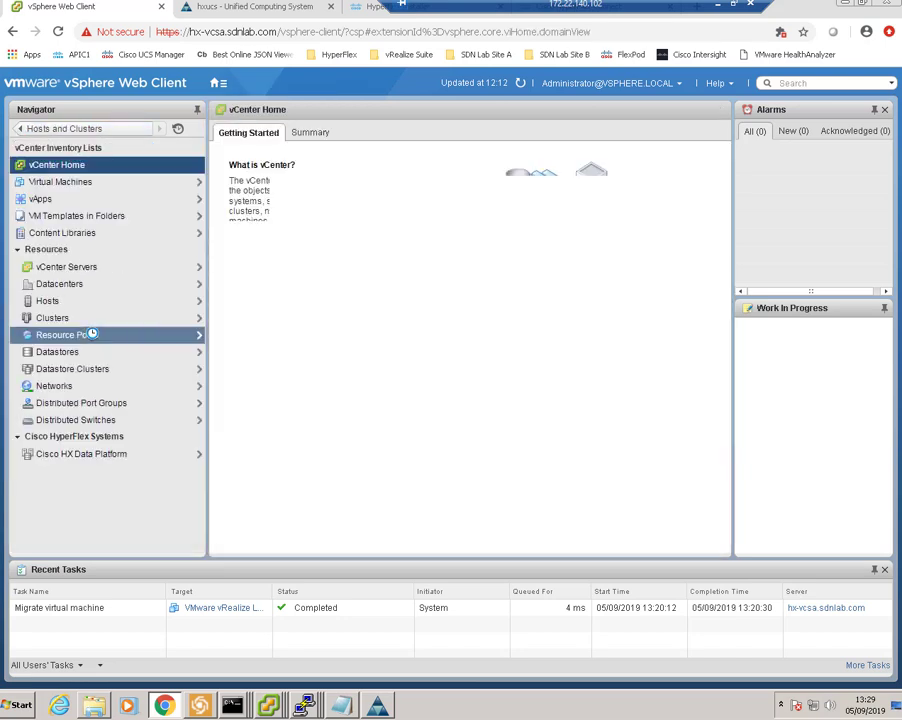
pyautogui.click(105, 454)
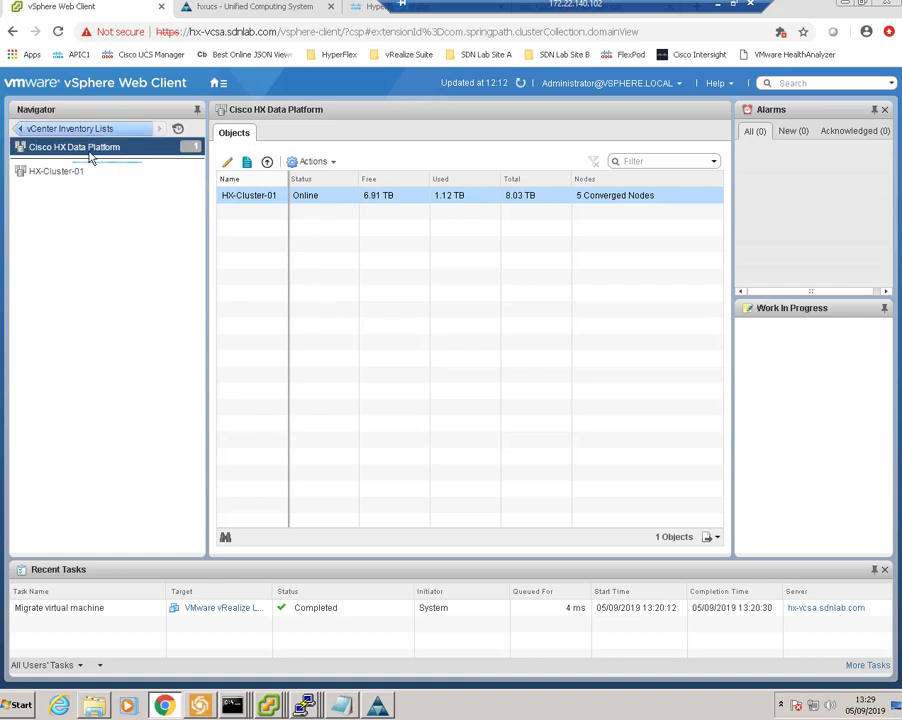
# View the HX-Cluster-01 summary with the Navigator narrowed to it, then bring forward Cisco HX Worksheet.xlsx
pyautogui.click(60, 174)
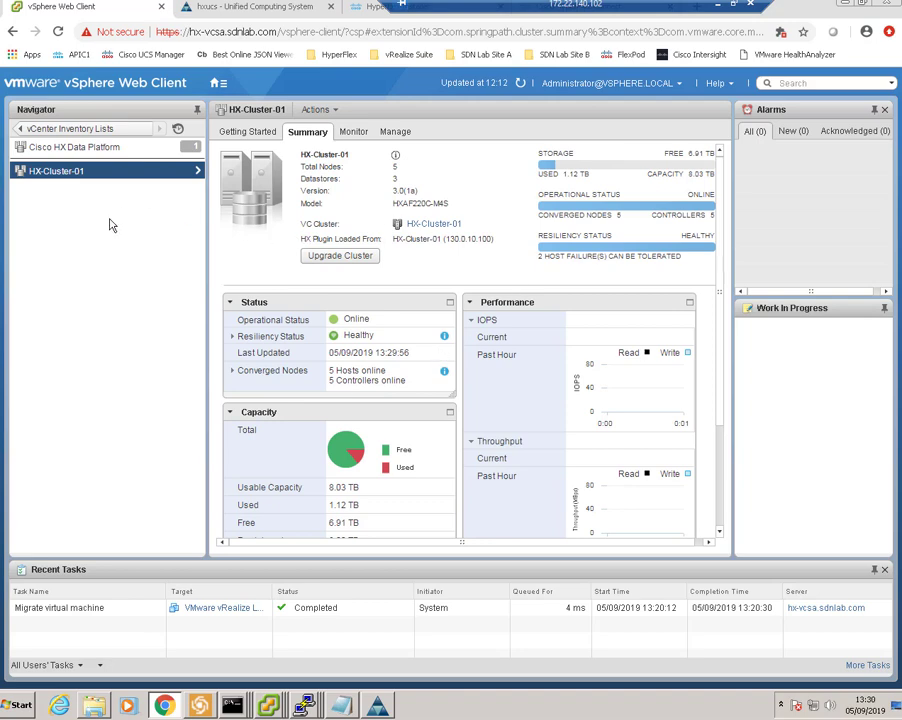
pyautogui.click(195, 175)
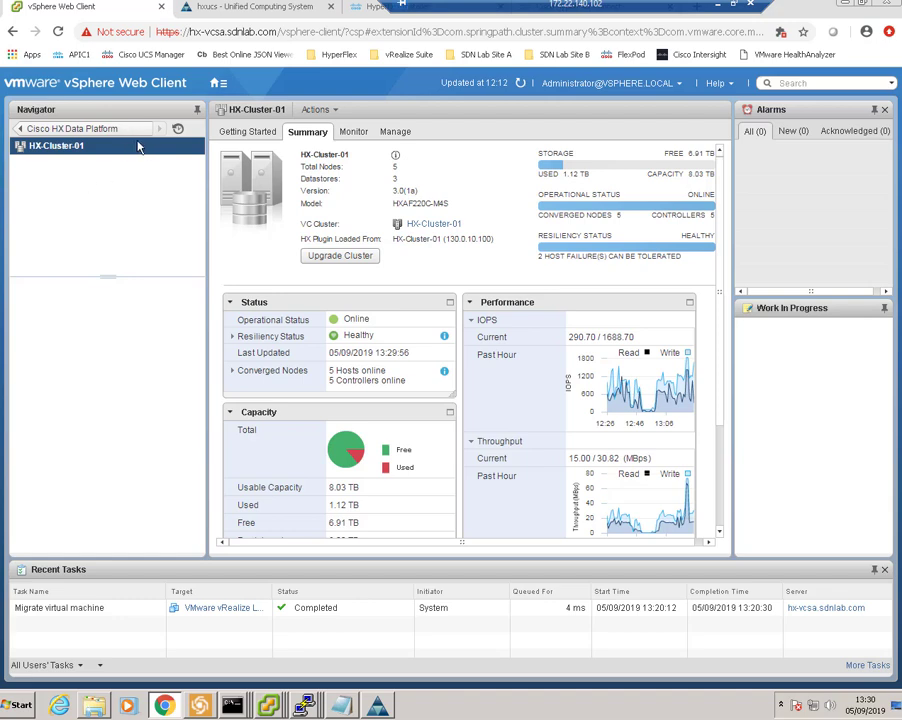
pyautogui.click(22, 608)
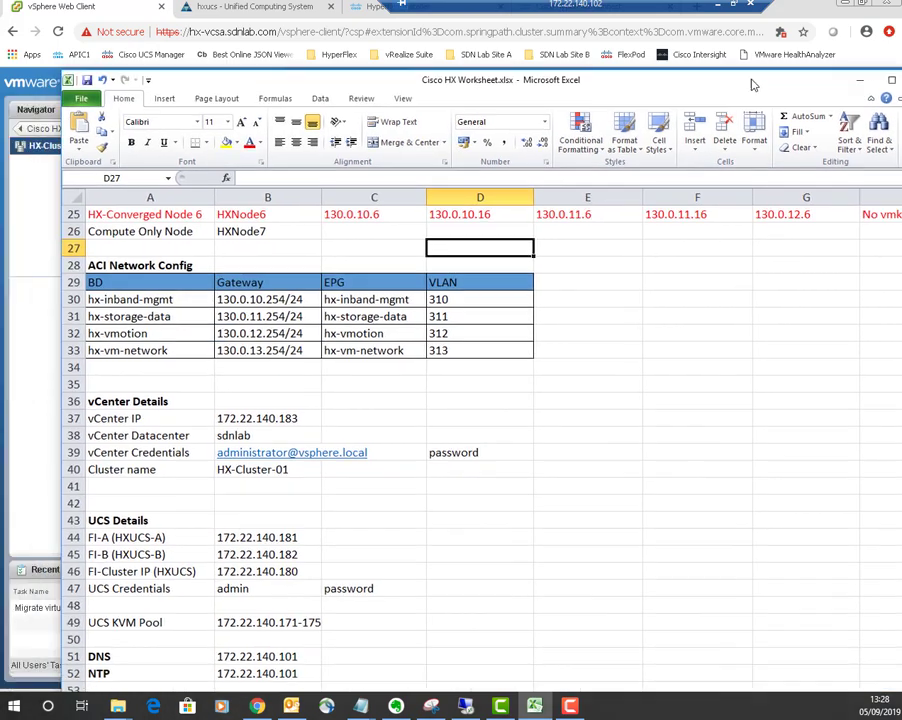
# Maximize the Cisco HX Worksheet and show the HX in Lab sheet from row 1
pyautogui.moveTo(753, 85); pyautogui.dragTo(750, 50)
pyautogui.click(676, 396)
pyautogui.scroll(4, 676, 396)
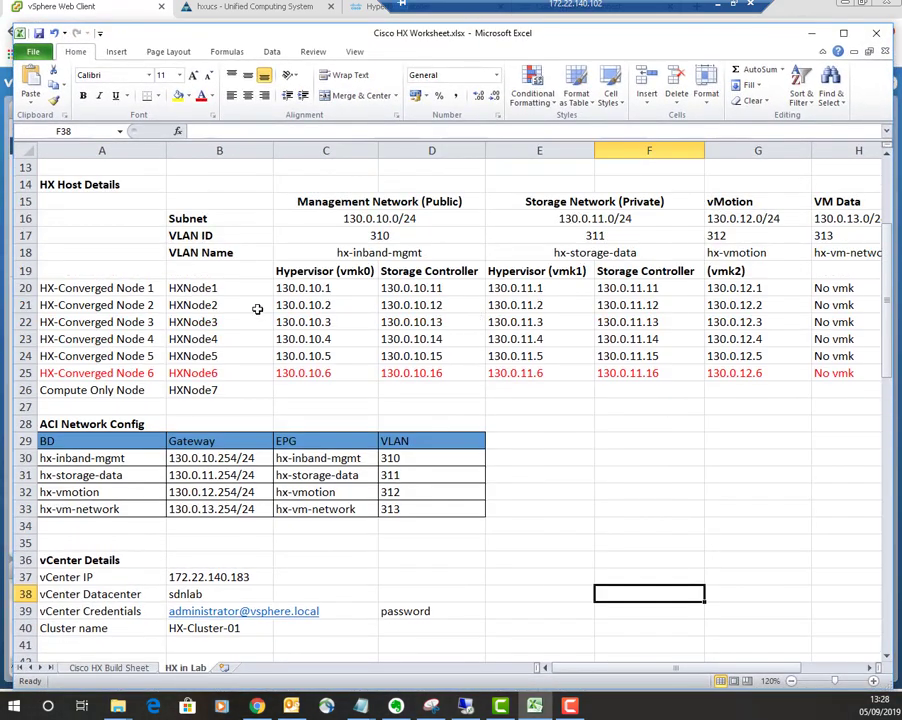
pyautogui.scroll(2, 278, 287)
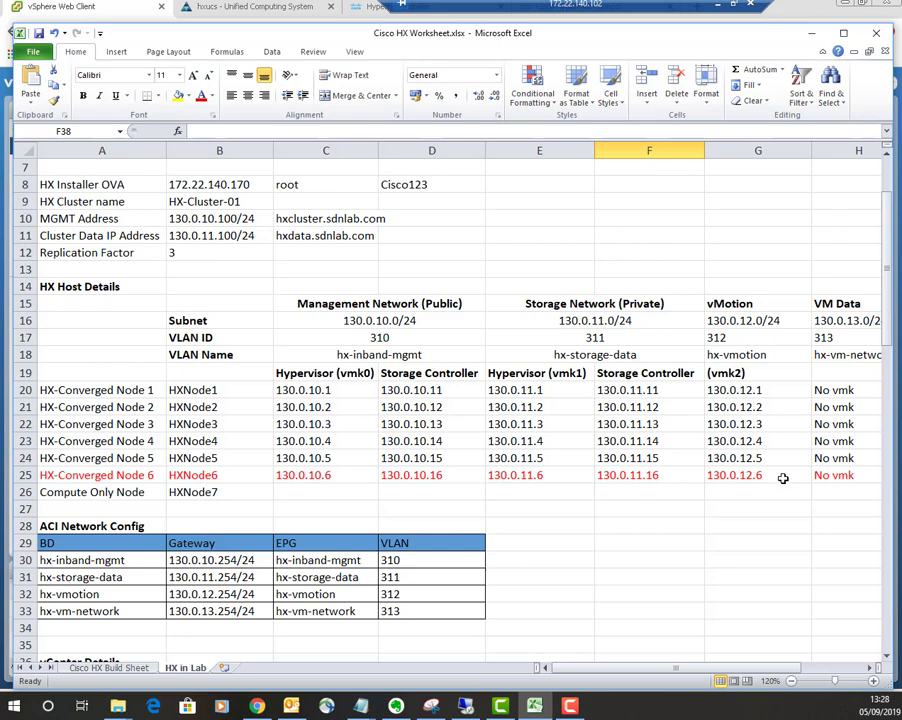
pyautogui.moveTo(621, 672); pyautogui.dragTo(577, 674)
pyautogui.scroll(2, 516, 537)
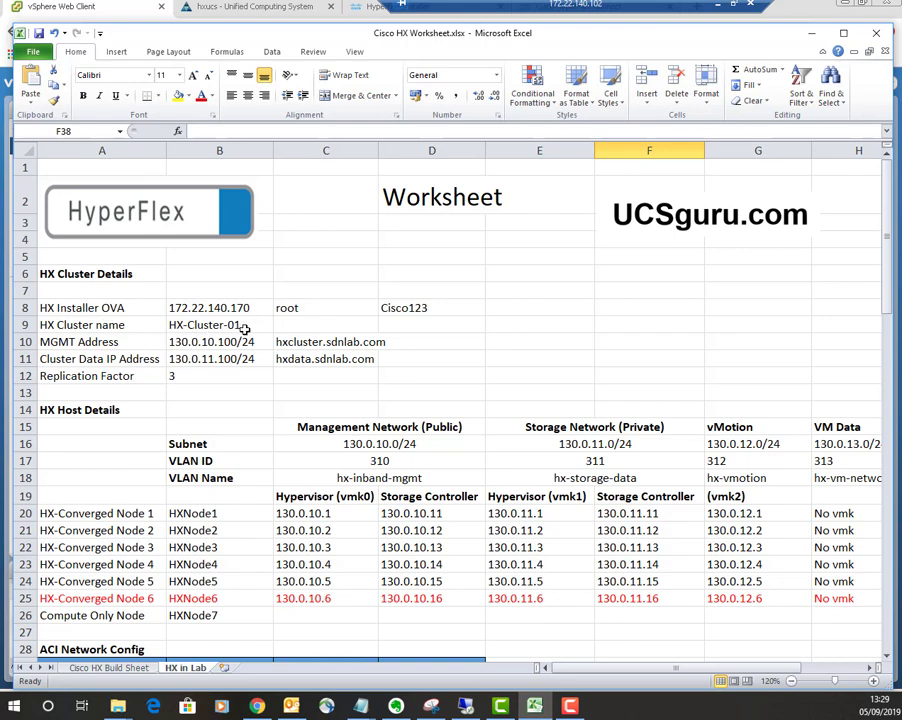
# Review the worksheet's ACI, vCenter, UCS and DNS sections, then return to HX-Cluster-01's vSphere summary
pyautogui.scroll(-8, 243, 327)
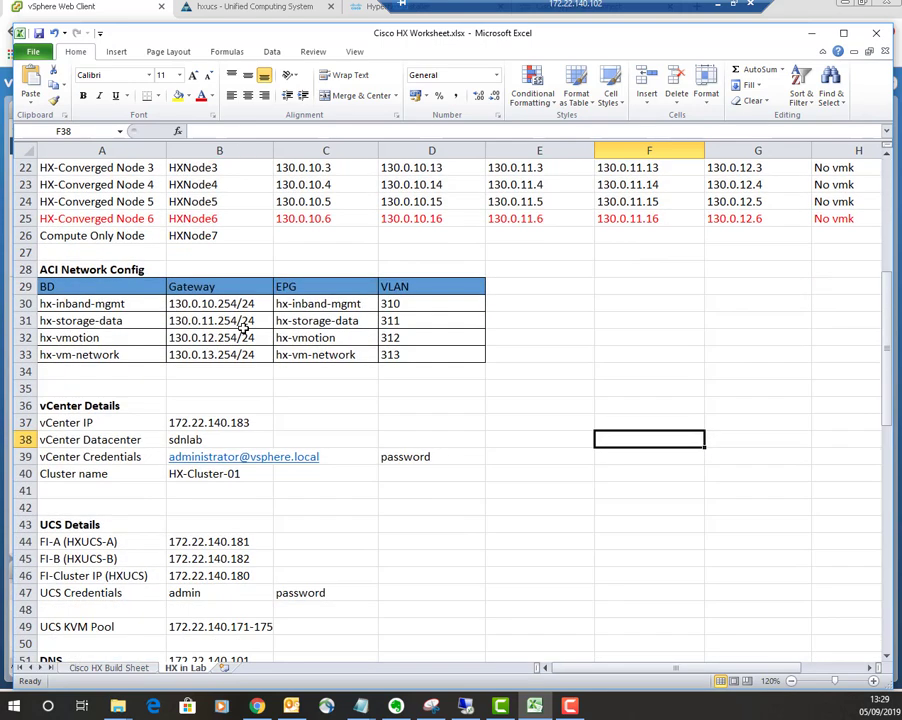
pyautogui.scroll(-1, 243, 327)
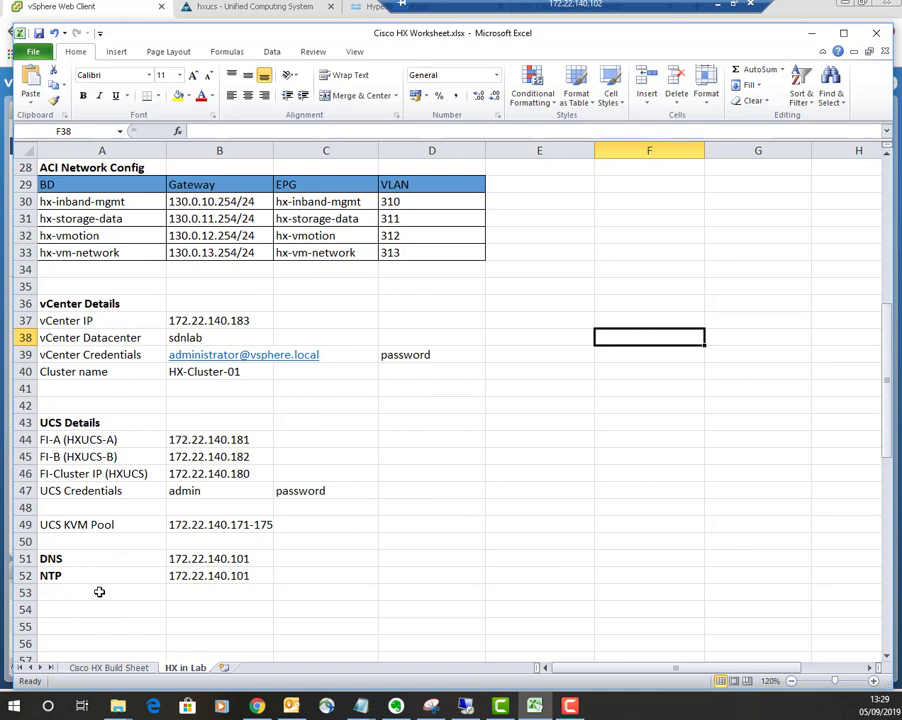
pyautogui.scroll(6, 117, 580)
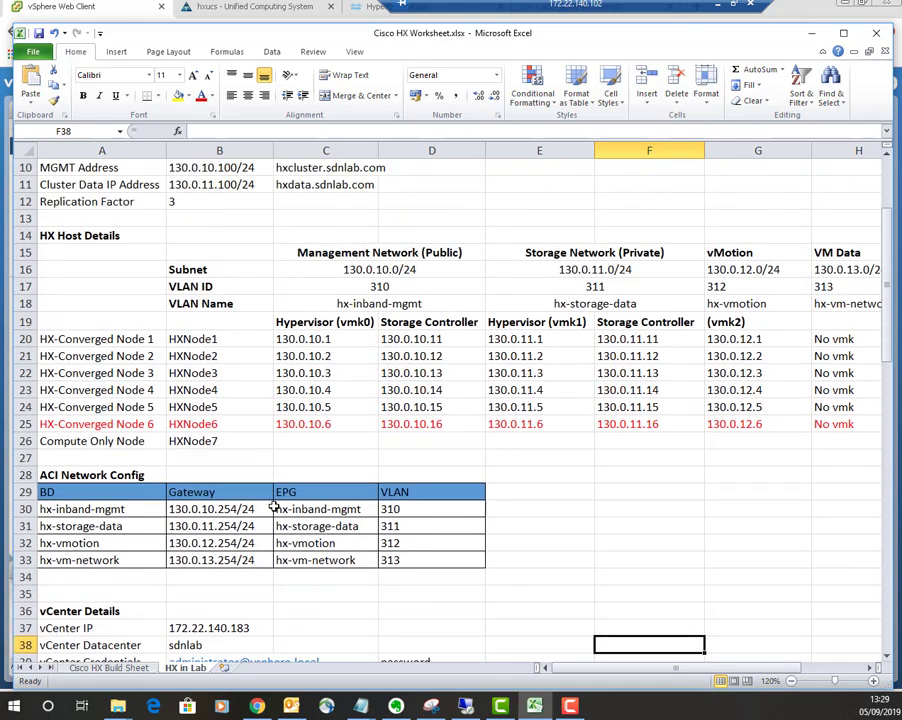
pyautogui.scroll(3, 268, 496)
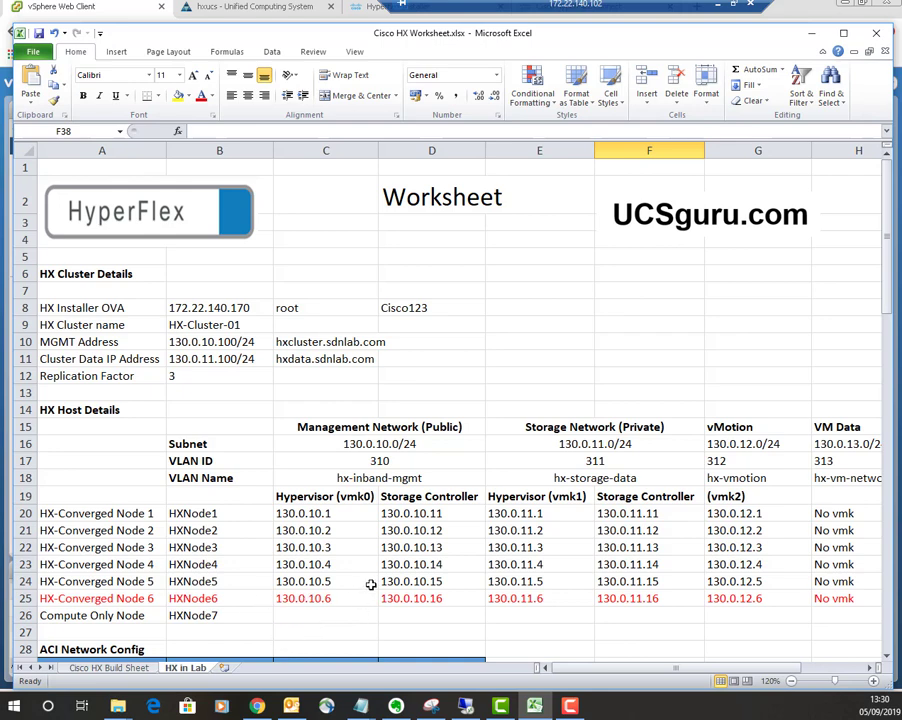
pyautogui.click(257, 12)
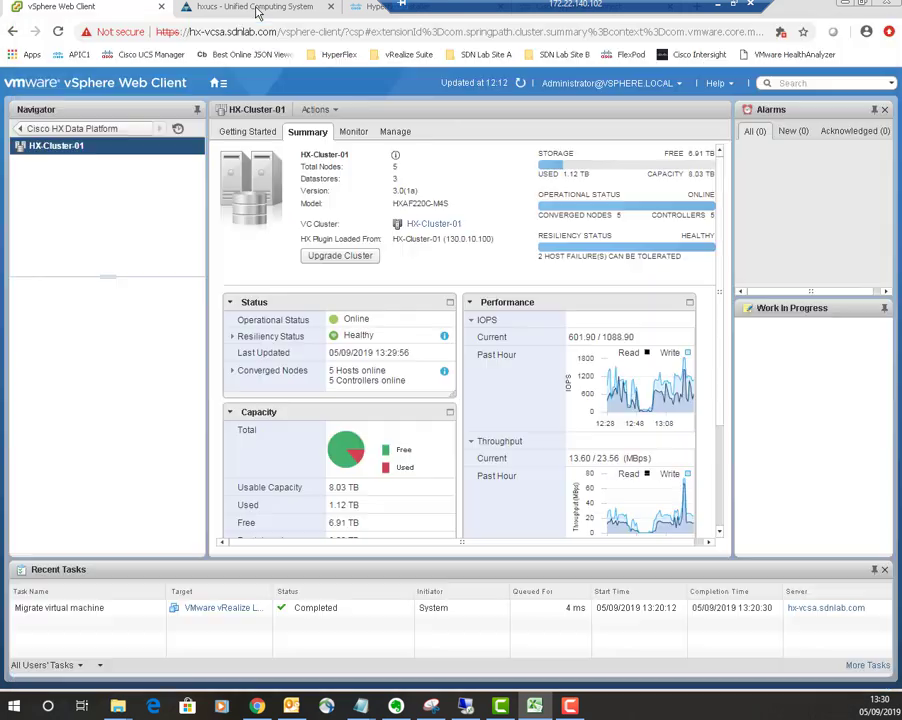
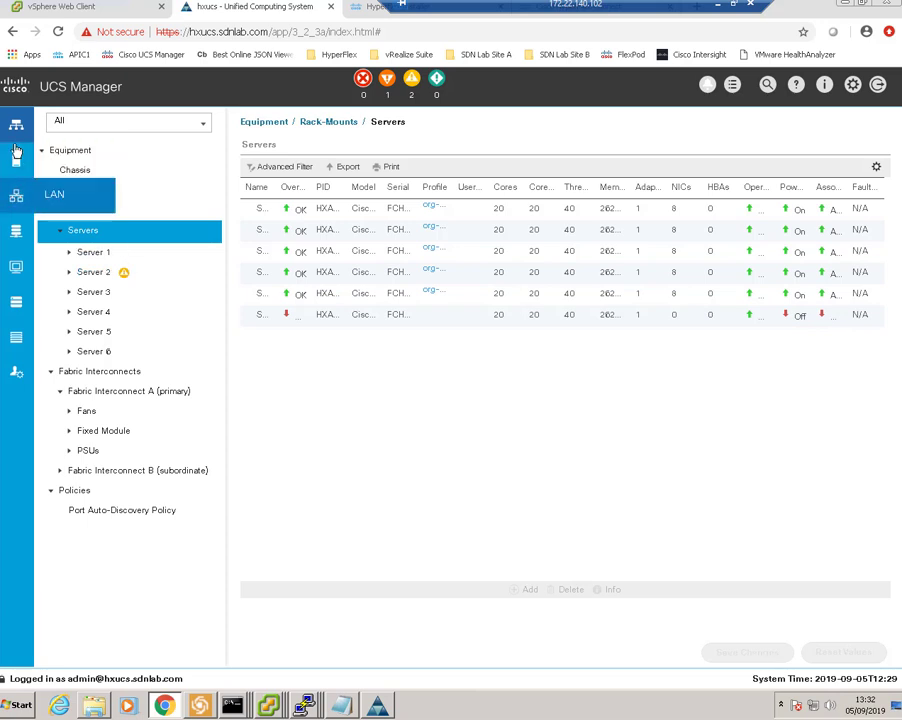
# Review Fabric Interconnect A's fixed module ports in UCS Manager, then go to the HyperFlex Installer
pyautogui.click(122, 433)
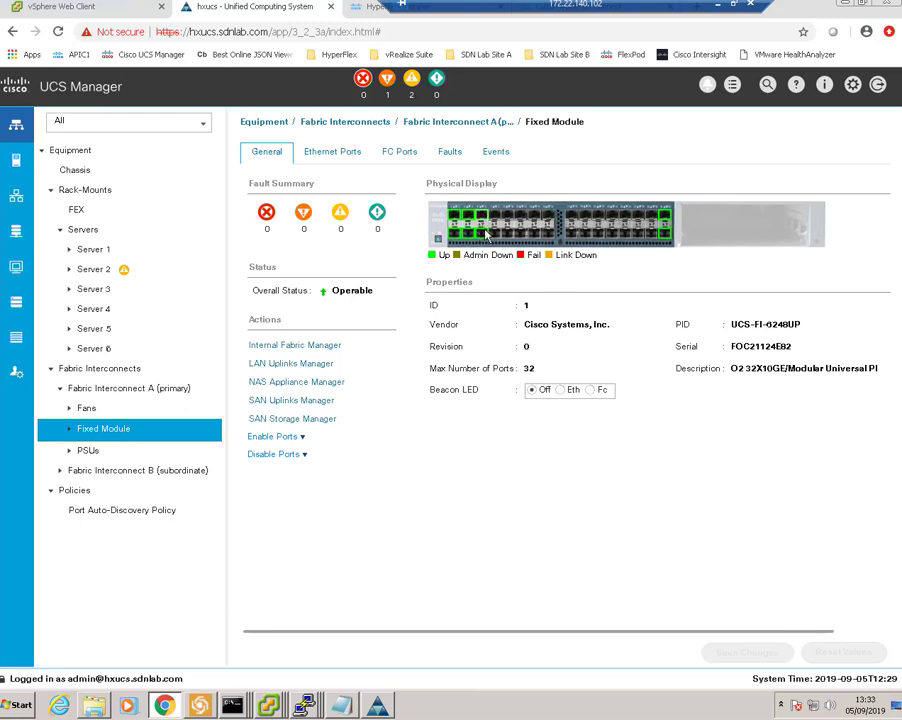
pyautogui.rightClick(484, 238)
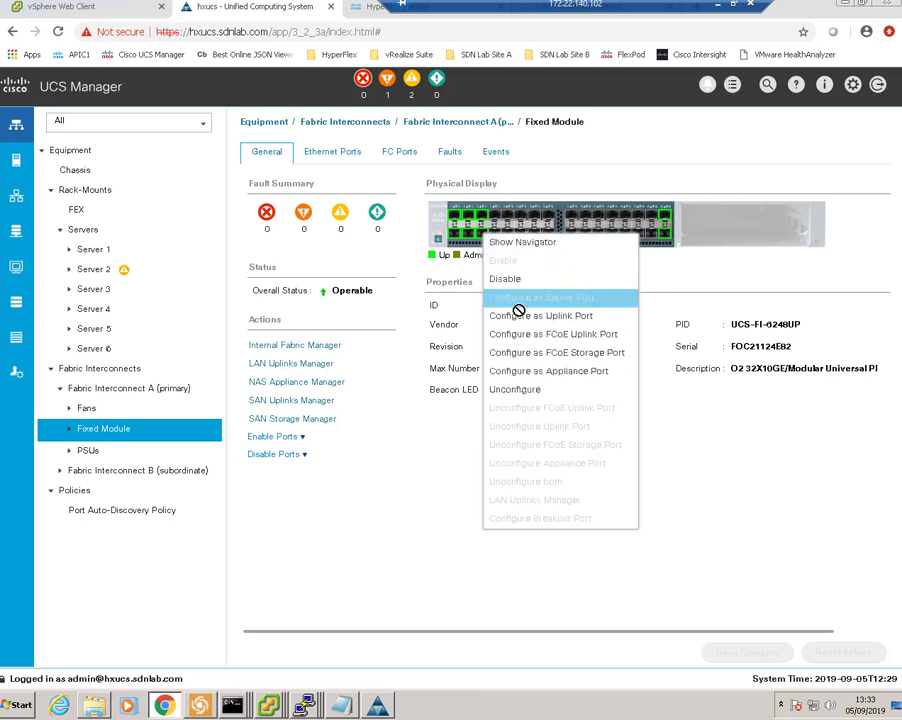
pyautogui.click(393, 604)
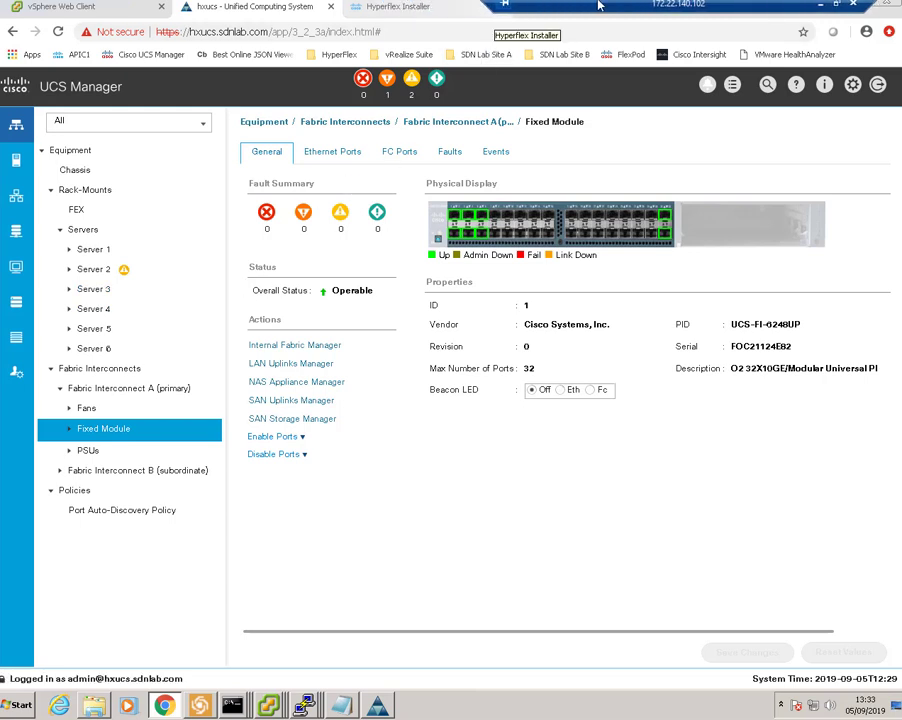
pyautogui.click(381, 6)
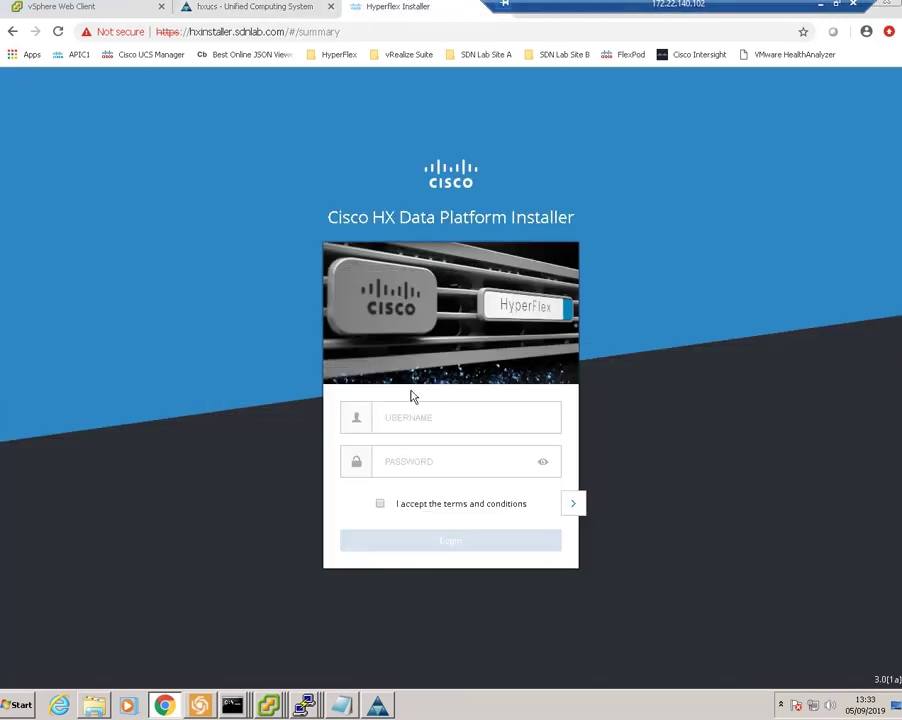
# Log in to the installer as root with the password, accepting the terms and conditions
pyautogui.click(419, 418)
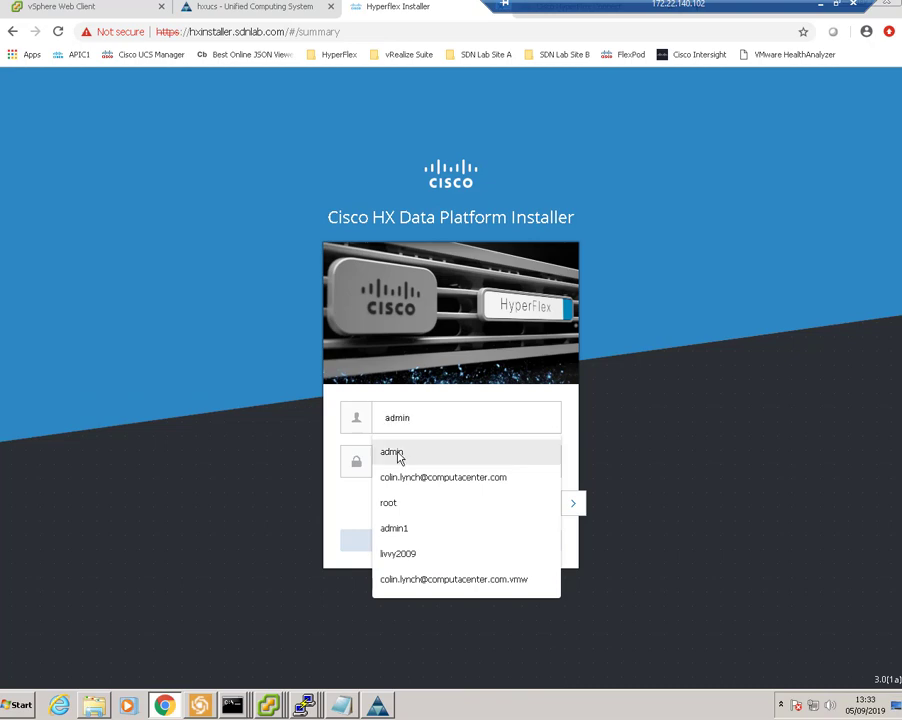
pyautogui.click(398, 456)
pyautogui.click(434, 419)
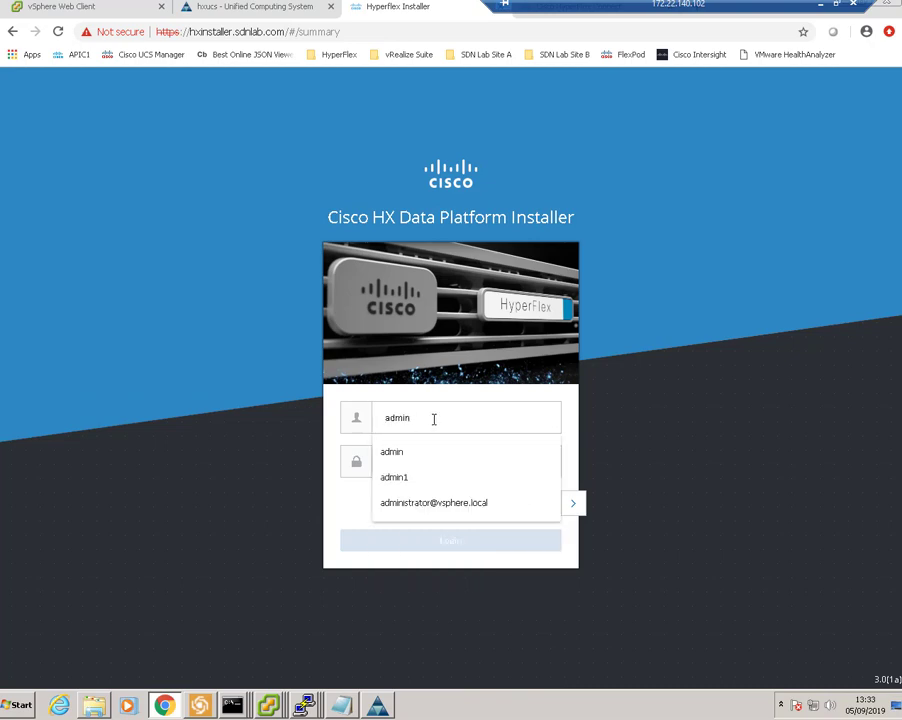
pyautogui.press('BackSpace')
pyautogui.press('BackSpace')
pyautogui.press('BackSpace')
pyautogui.press('BackSpace')
pyautogui.write('root')
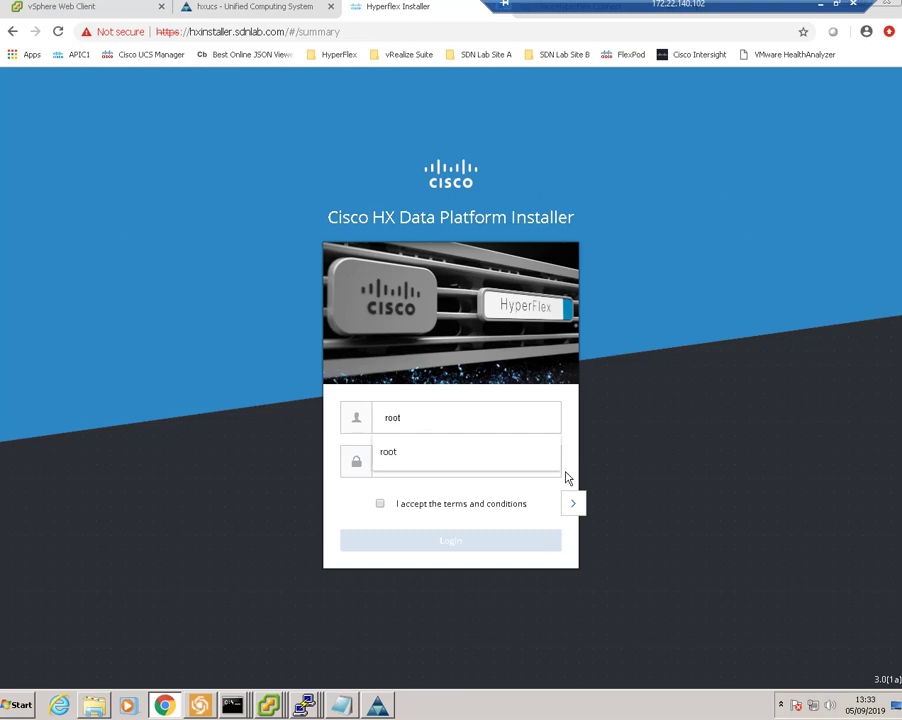
pyautogui.click(422, 452)
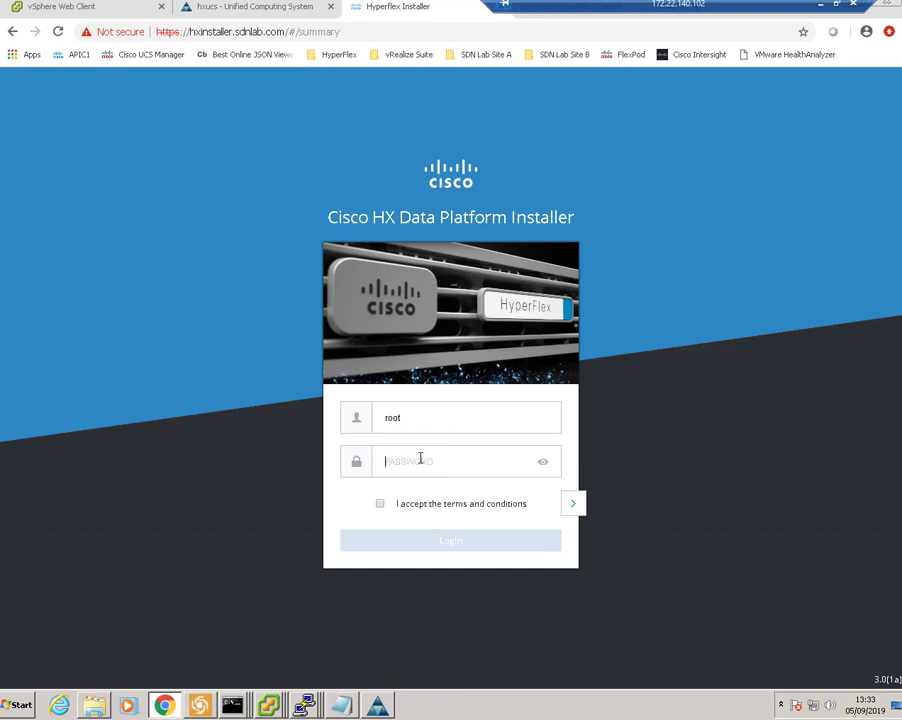
pyautogui.write('C')
pyautogui.click(380, 504)
pyautogui.click(432, 541)
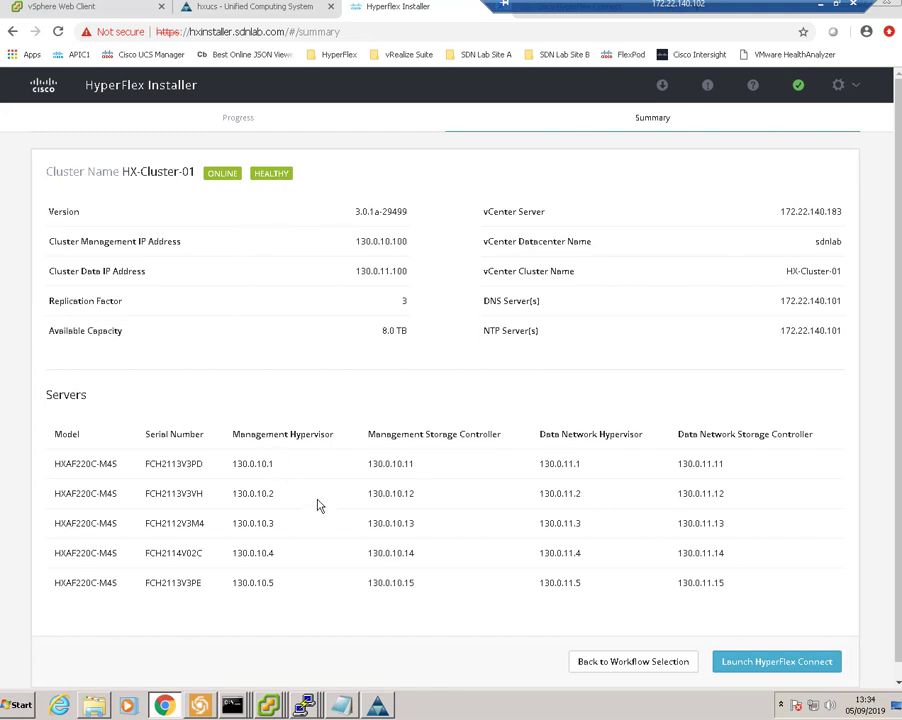
# Start the installer over and choose the Expand Cluster > Standard Cluster workflow
pyautogui.click(838, 86)
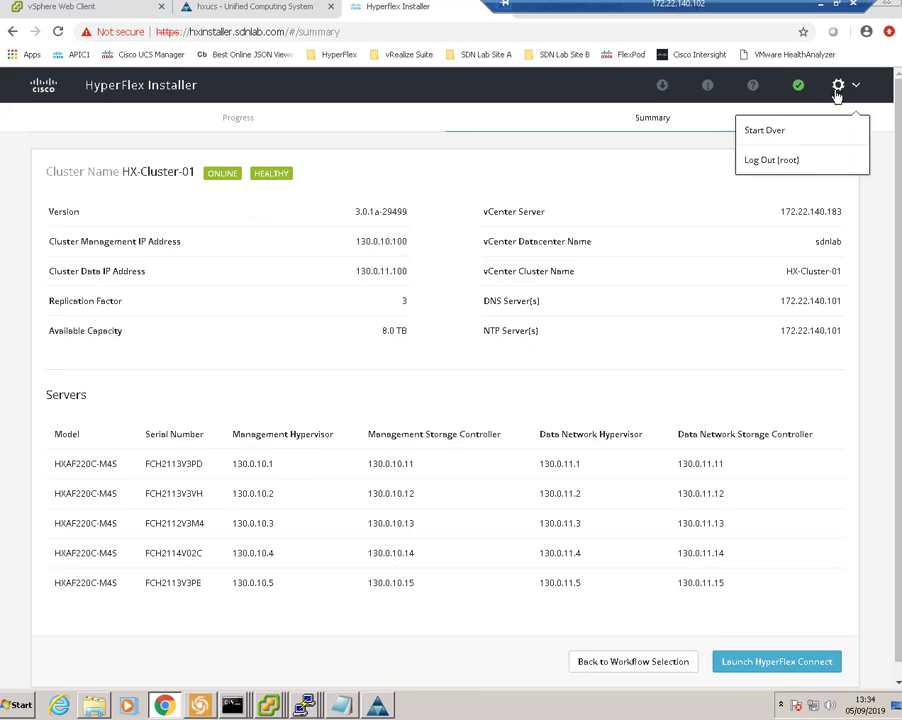
pyautogui.click(776, 134)
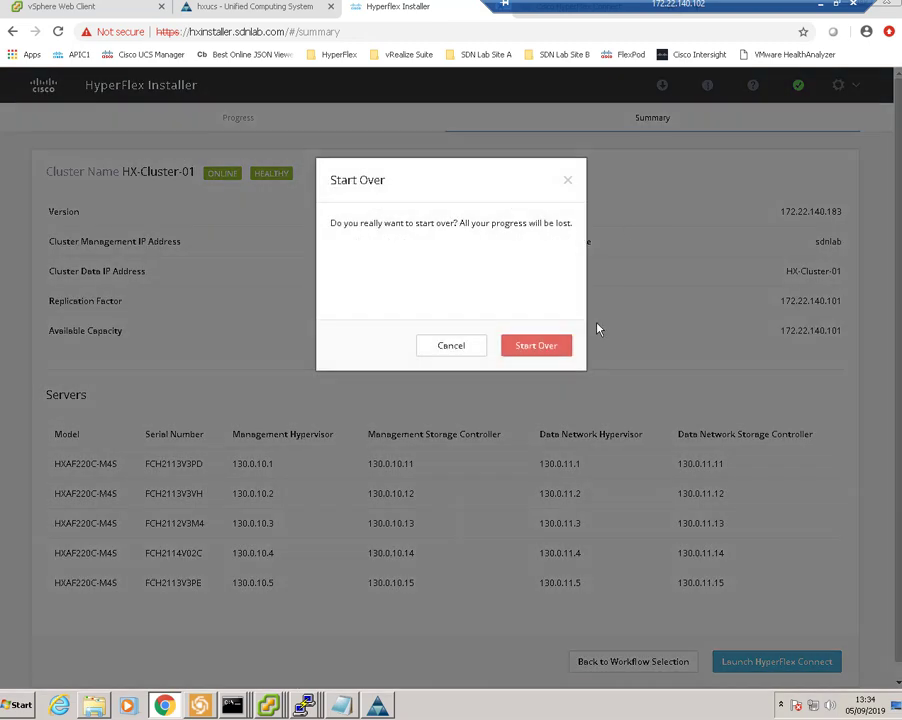
pyautogui.click(543, 354)
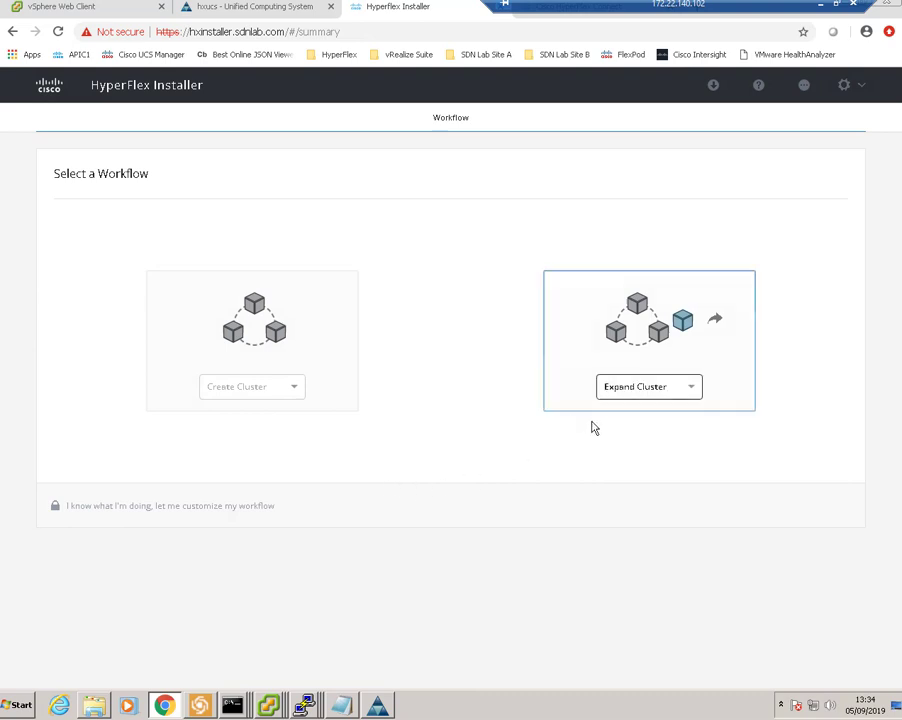
pyautogui.click(683, 390)
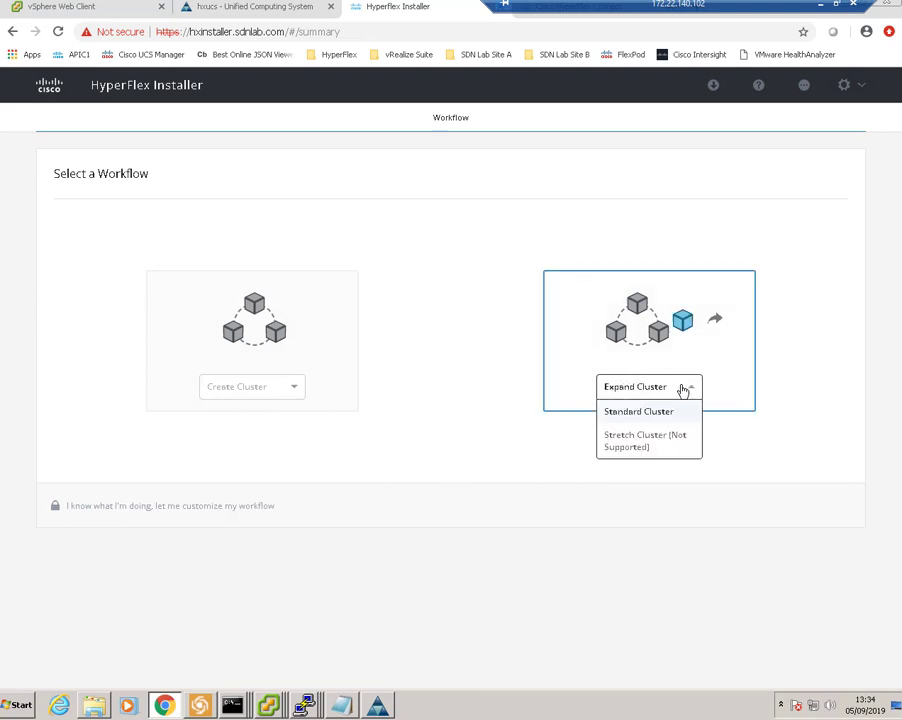
pyautogui.click(634, 414)
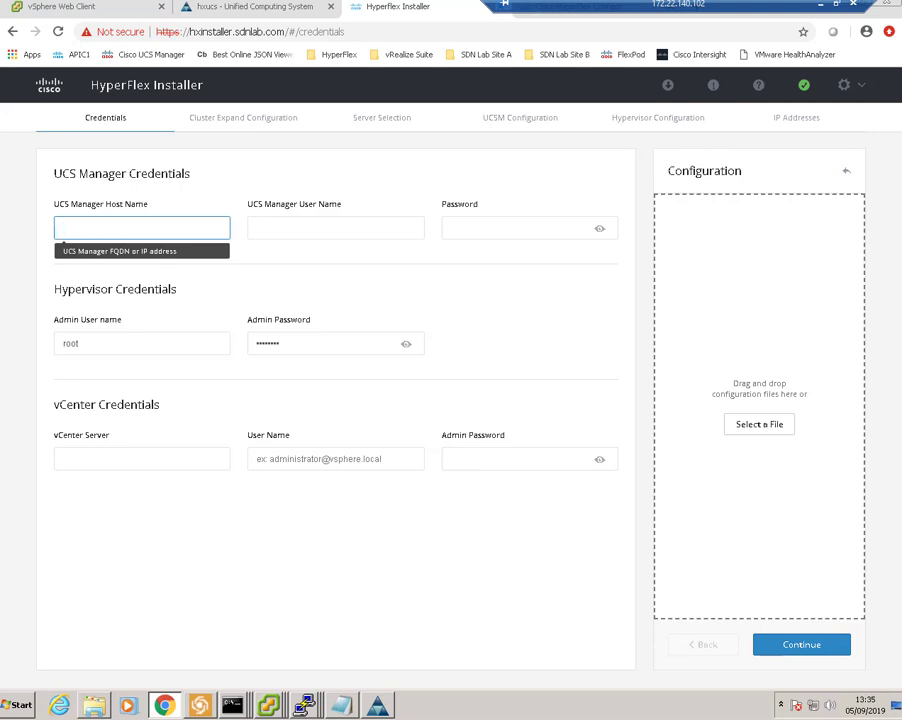
# Fill in the UCS Manager credentials for hxucs.sdnlab.com and verify the hypervisor admin password
pyautogui.click(60, 228)
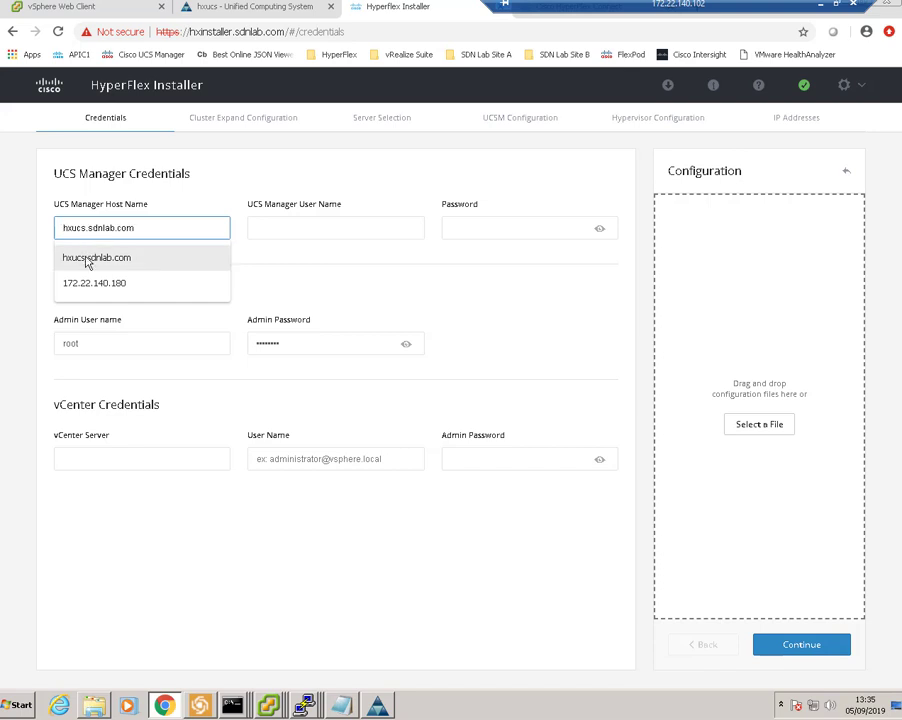
pyautogui.click(89, 259)
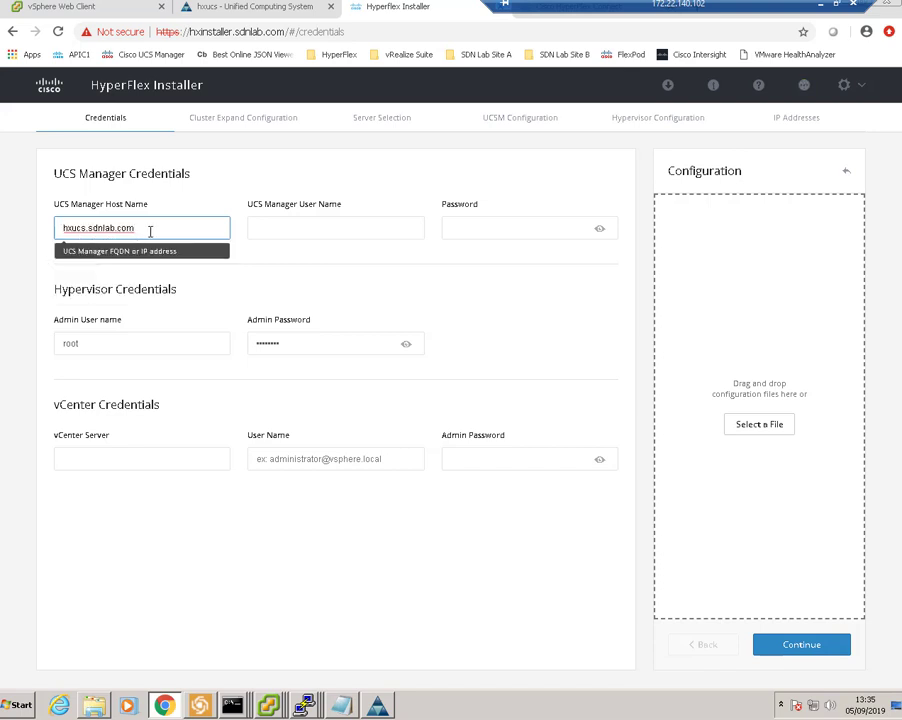
pyautogui.click(274, 233)
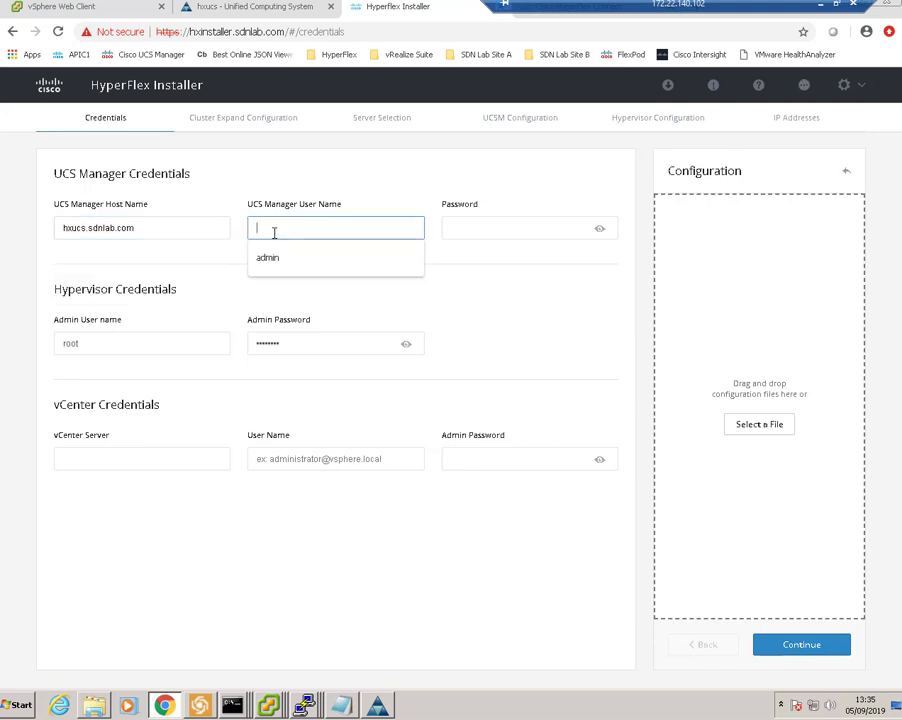
pyautogui.click(277, 264)
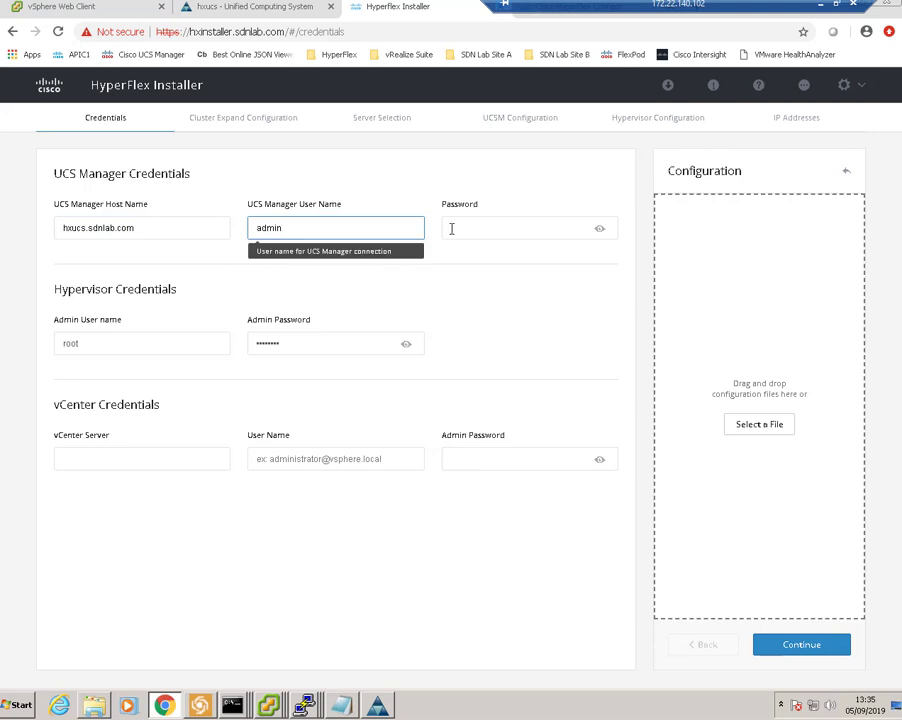
pyautogui.click(452, 228)
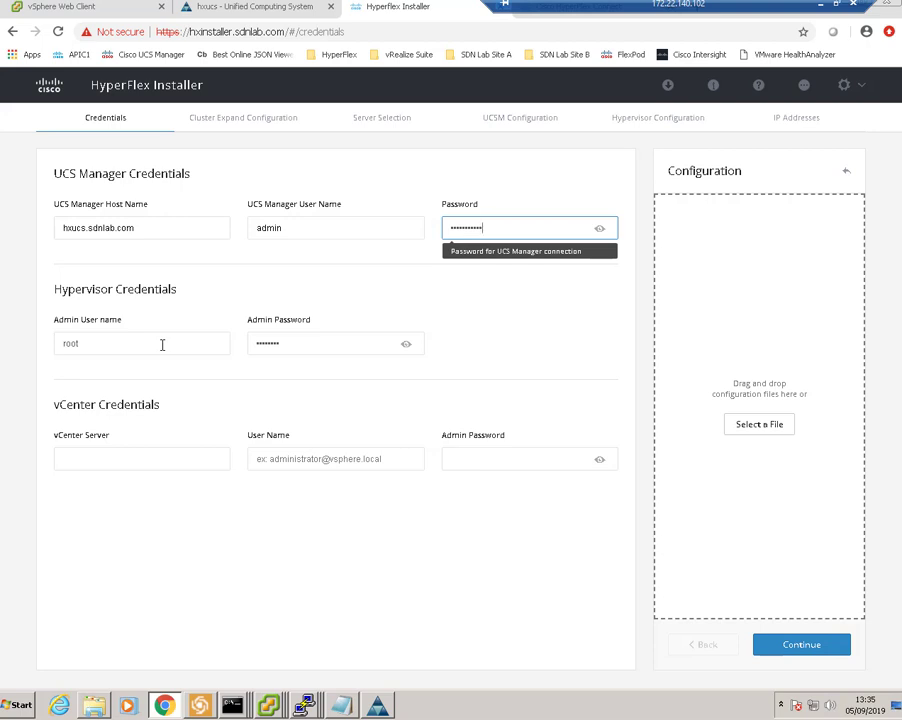
pyautogui.click(405, 344)
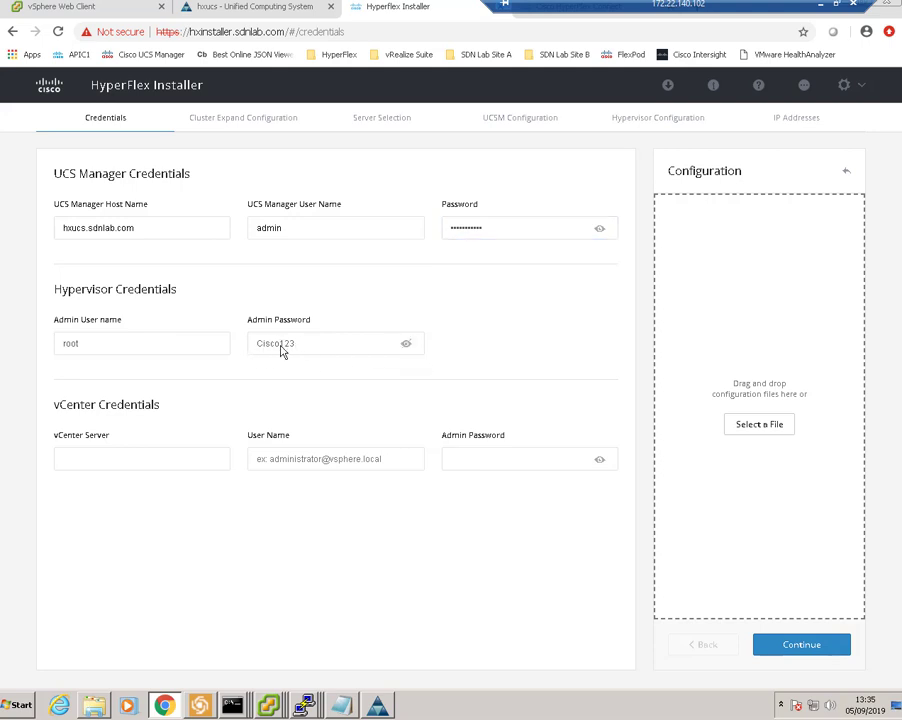
# Enter the vCenter hx-vcsa.sdnlab.com credentials and continue to Cluster Expand Configuration
pyautogui.click(116, 458)
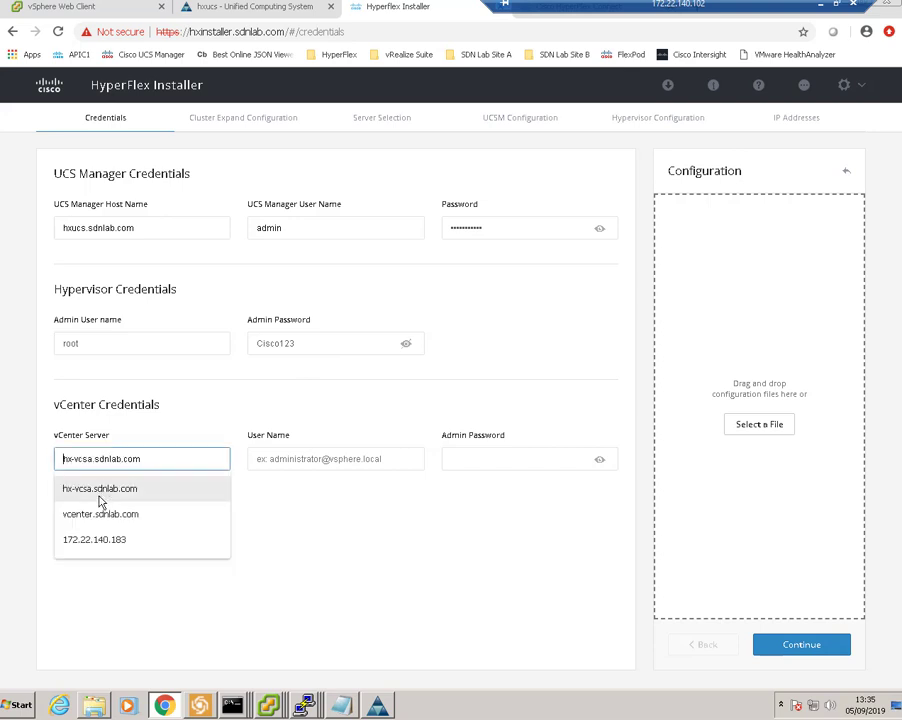
pyautogui.click(96, 492)
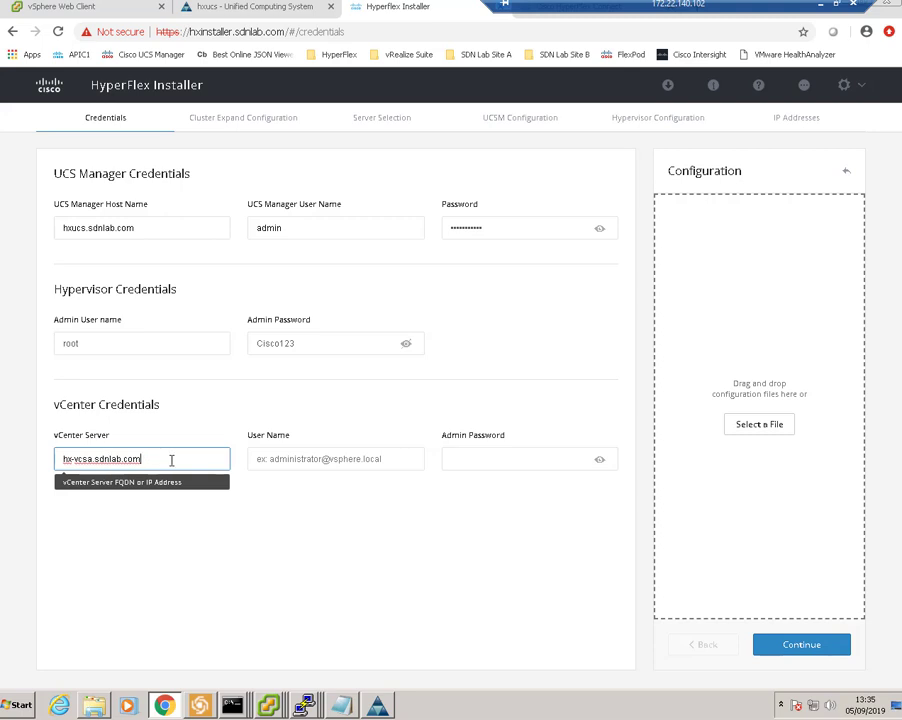
pyautogui.click(292, 459)
pyautogui.click(348, 491)
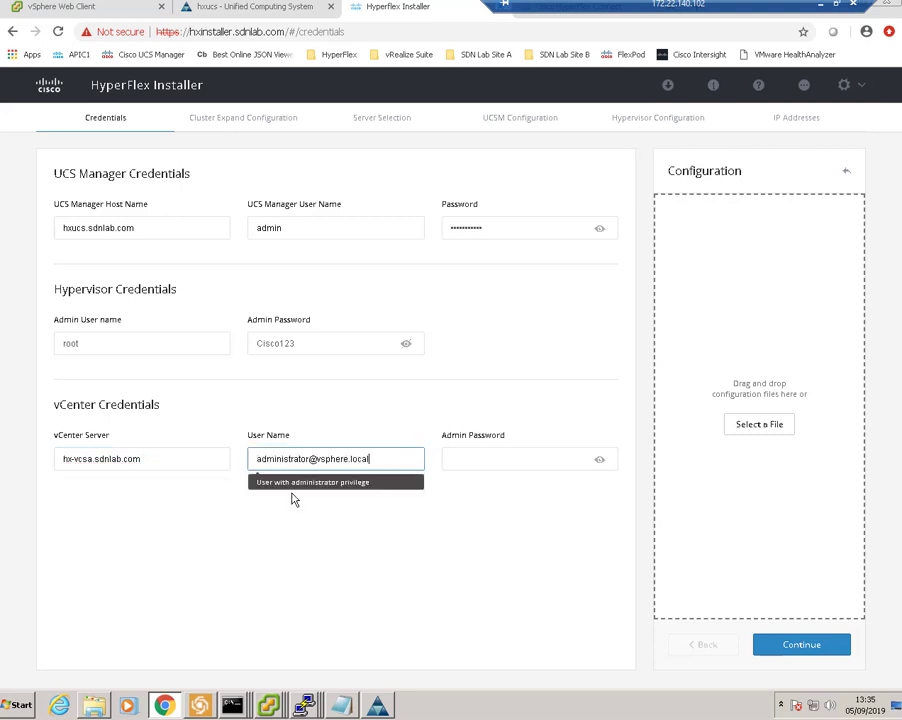
pyautogui.click(492, 462)
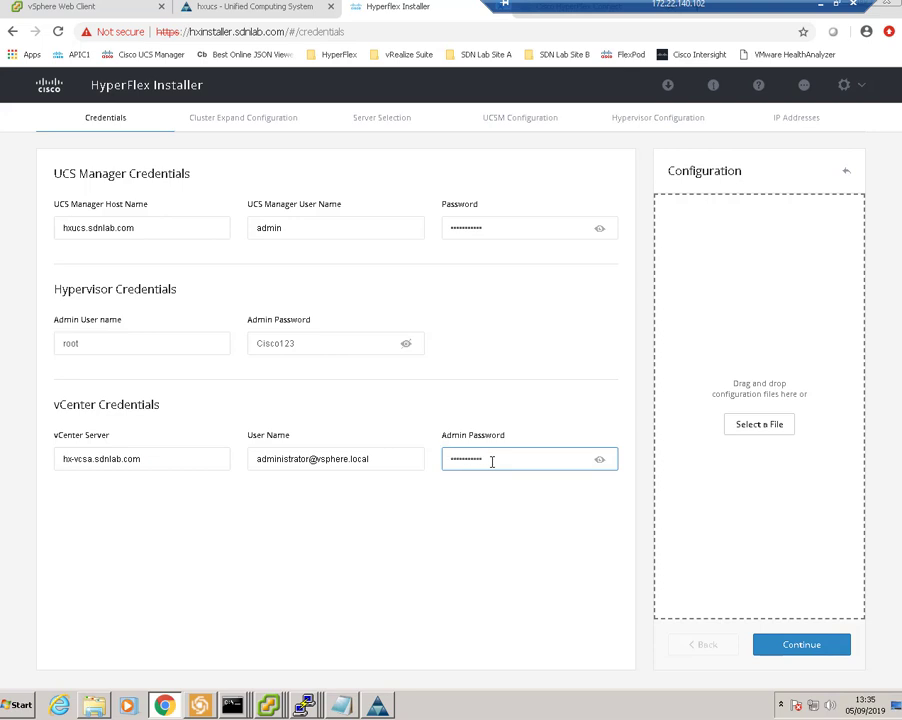
pyautogui.click(503, 544)
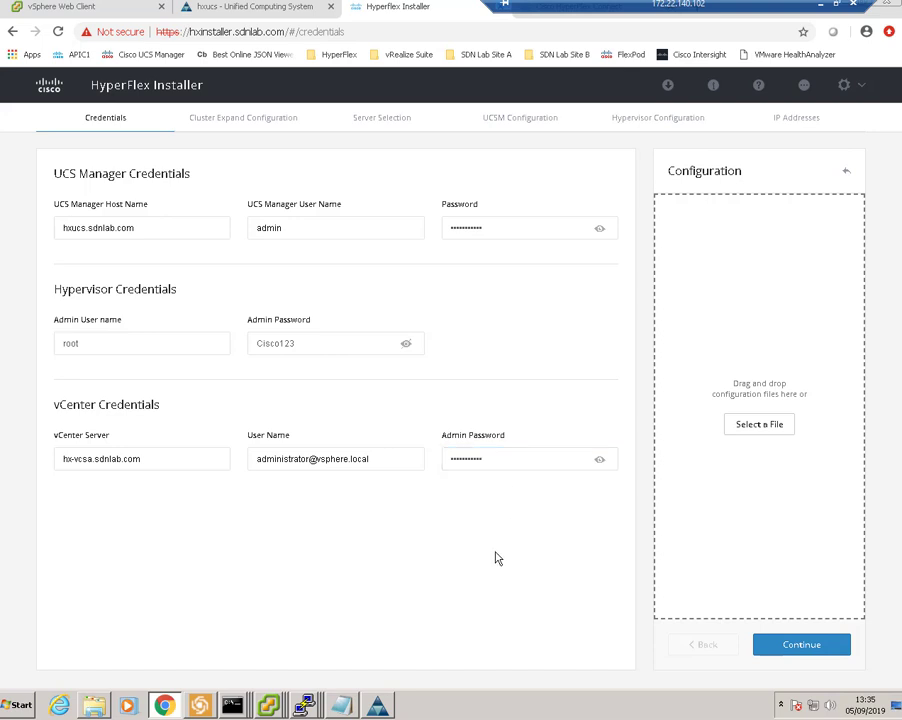
pyautogui.click(805, 646)
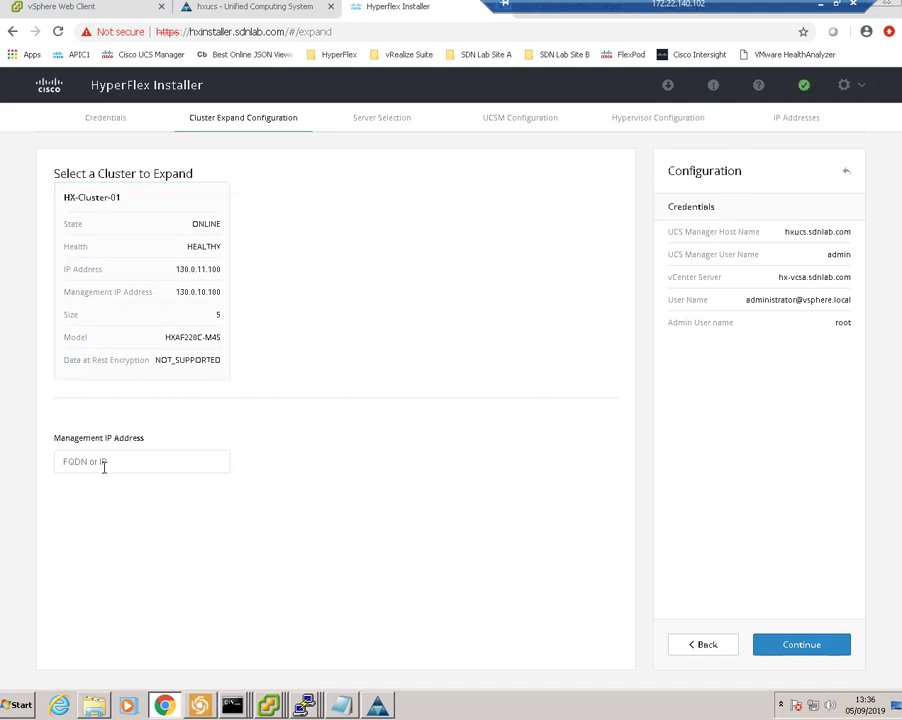
# Select HX-Cluster-01 (management IP 130.0.10.100) and continue to Server Selection
pyautogui.click(124, 248)
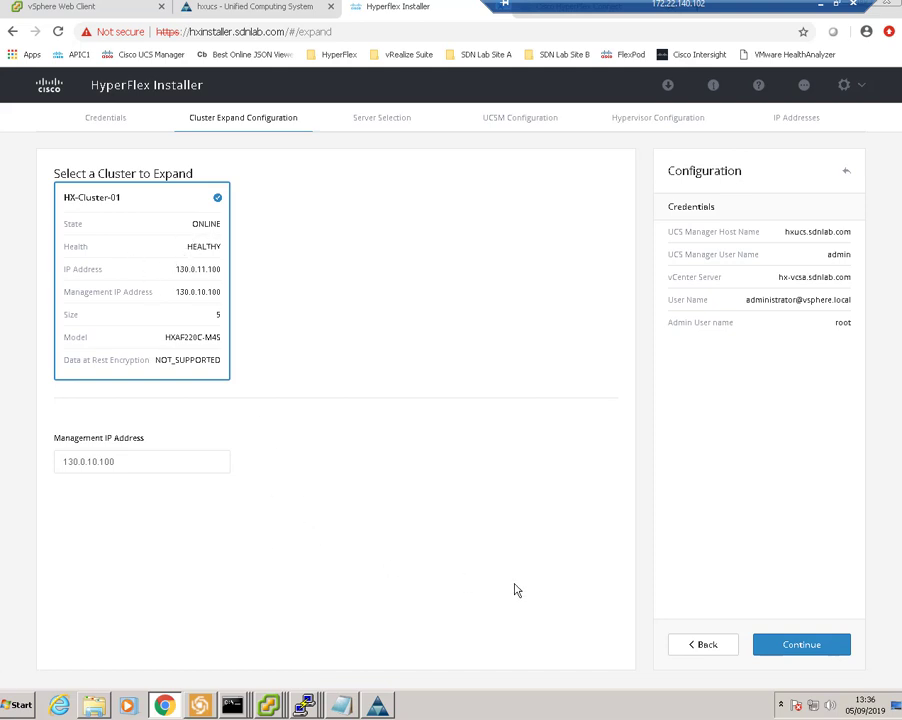
pyautogui.click(792, 644)
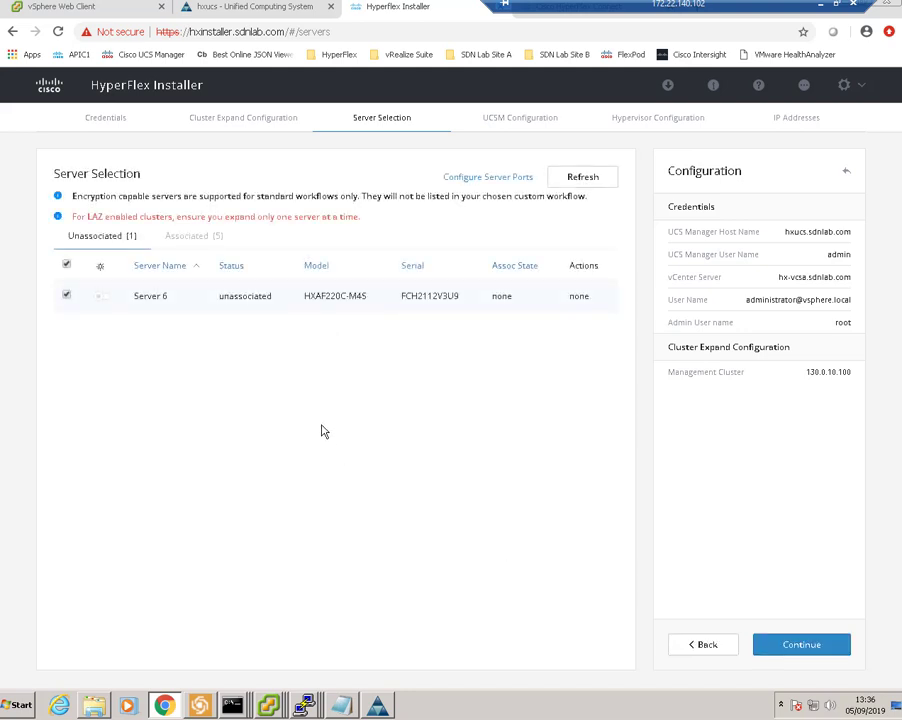
# Pick the unassociated Server 6 and continue to UCSM Configuration
pyautogui.click(195, 237)
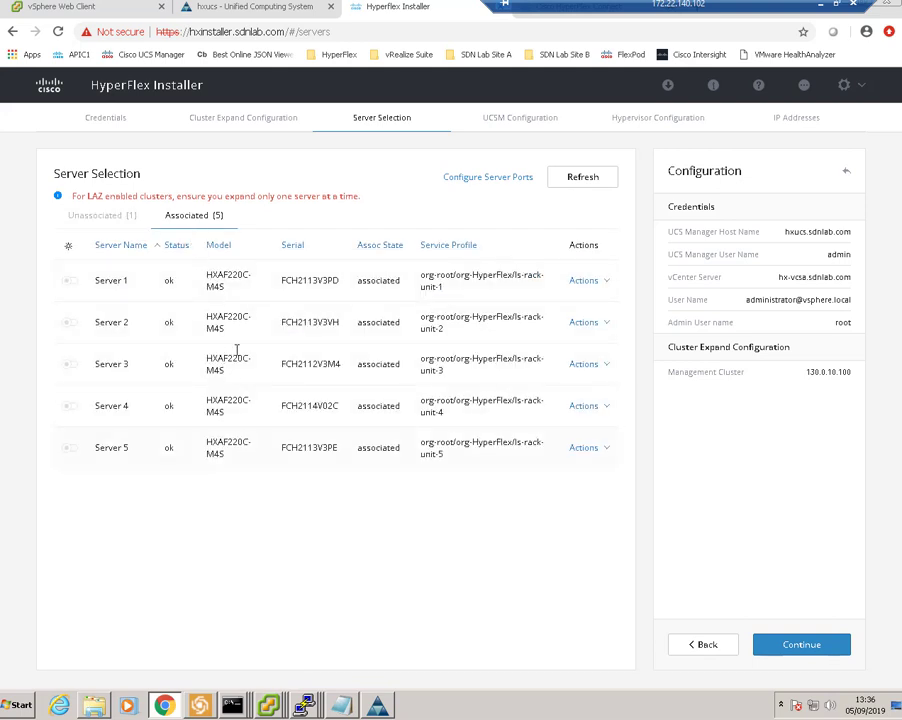
pyautogui.click(105, 219)
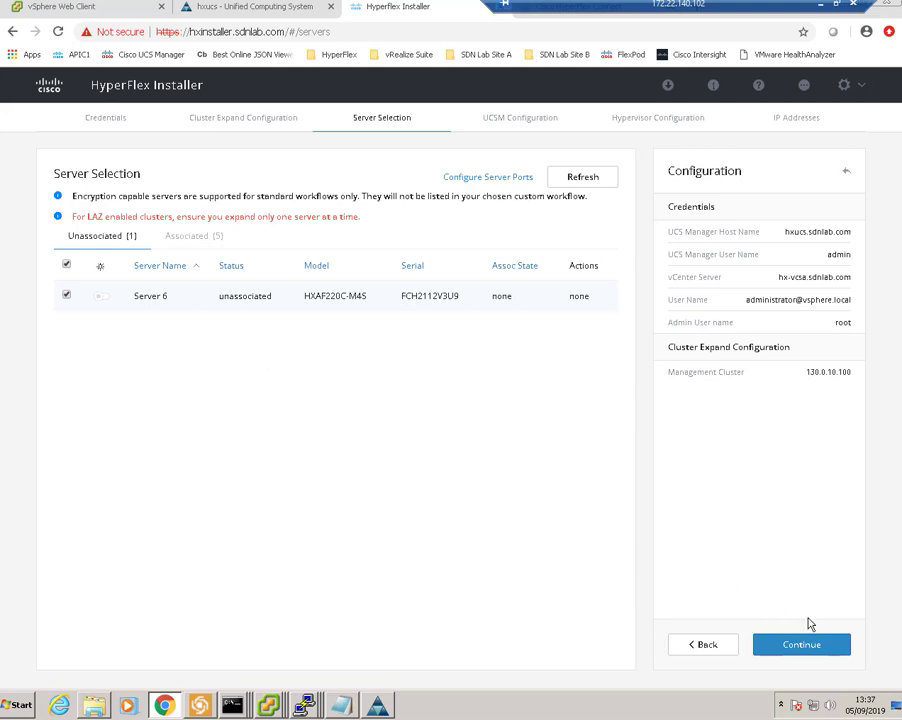
pyautogui.click(808, 648)
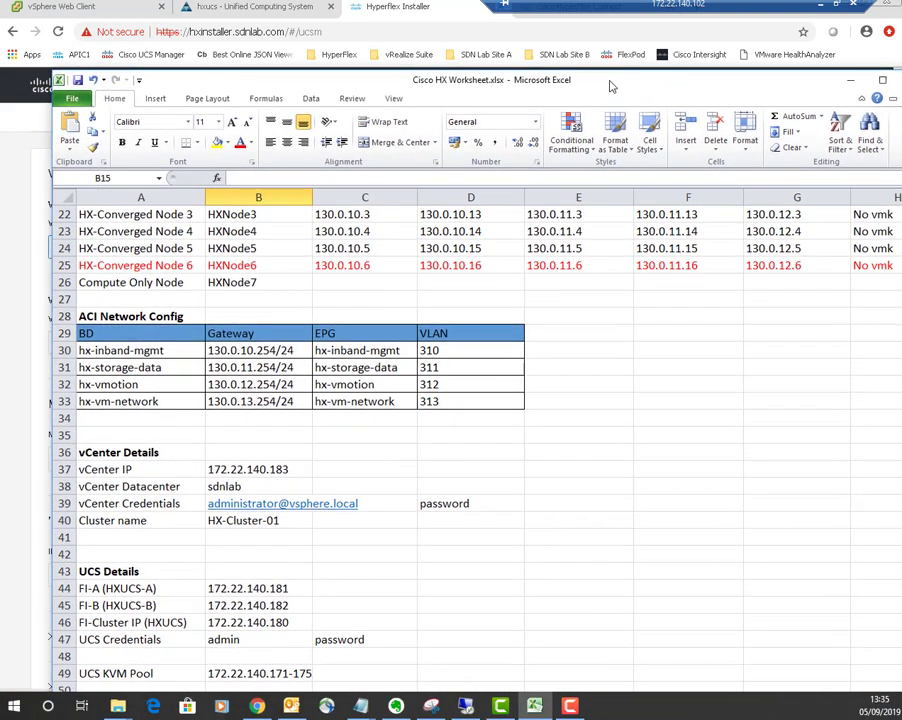
# Maximize the Cisco HX Worksheet to read the VLAN IDs, then move it aside
pyautogui.click(632, 345)
pyautogui.scroll(2, 630, 346)
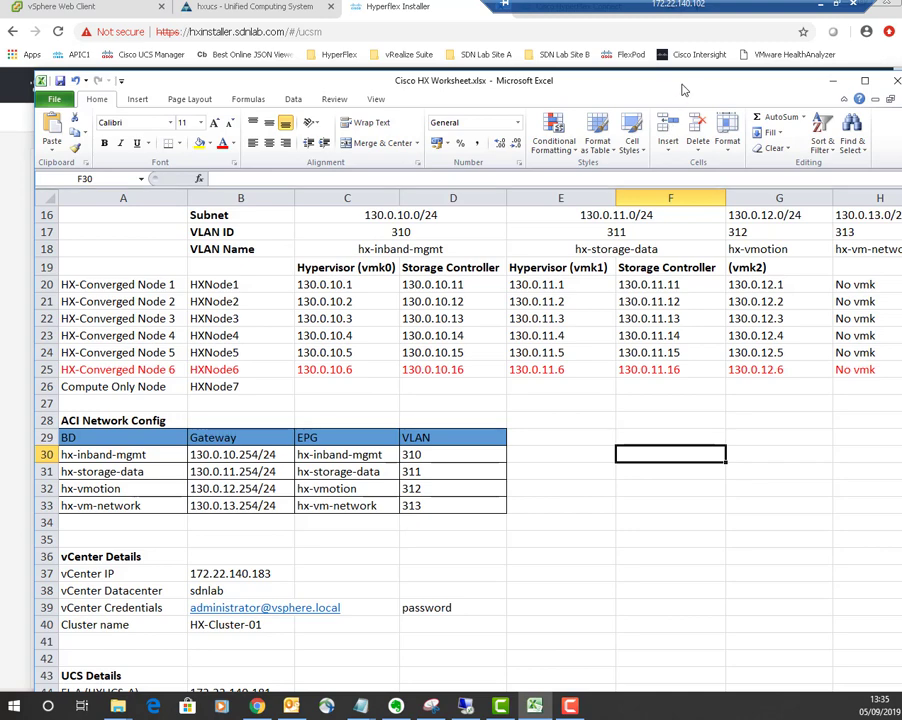
pyautogui.moveTo(683, 90); pyautogui.dragTo(0, 100)
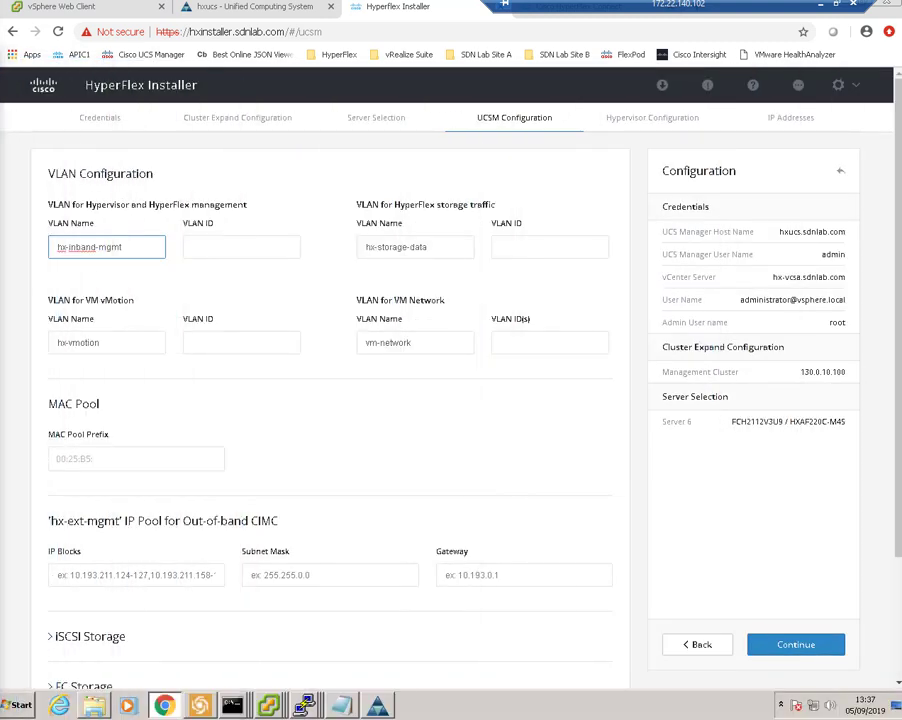
# Set the VLAN IDs to 310, 311, 312 and 313
pyautogui.click(246, 248)
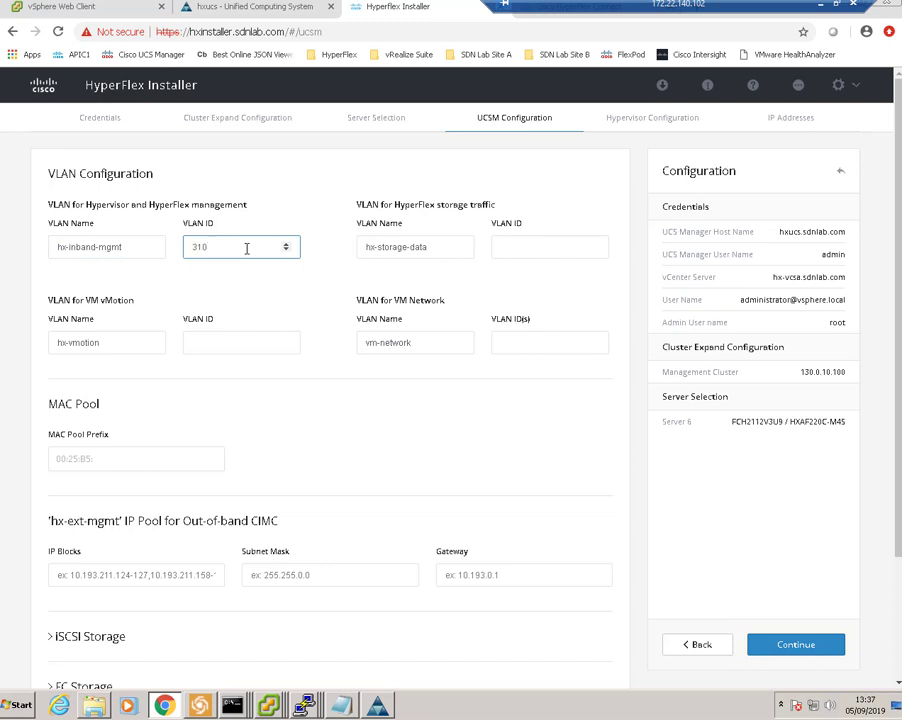
pyautogui.click(515, 248)
pyautogui.write('311')
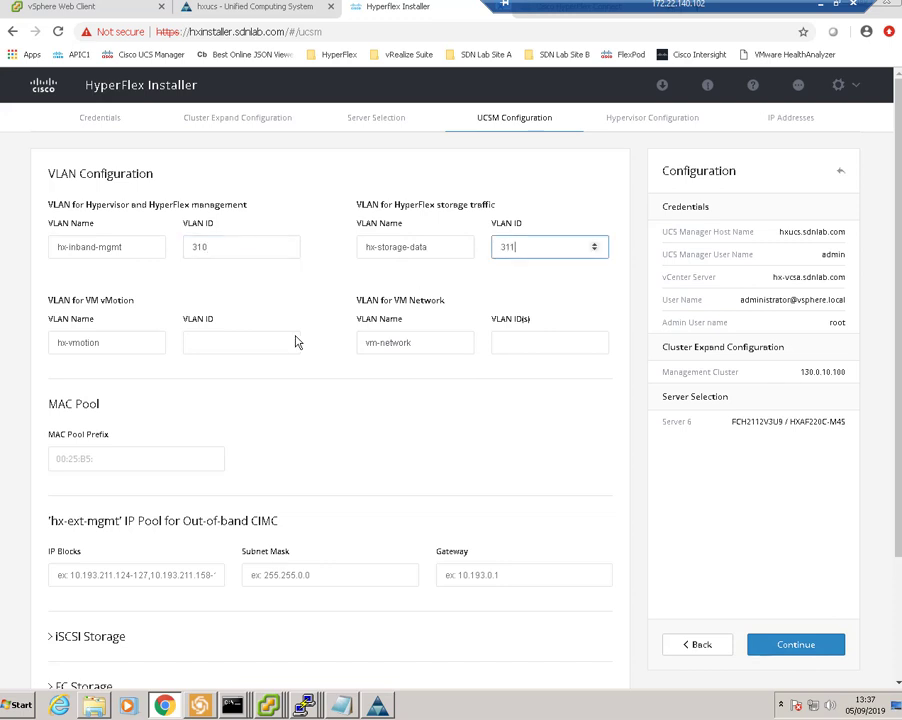
pyautogui.click(272, 342)
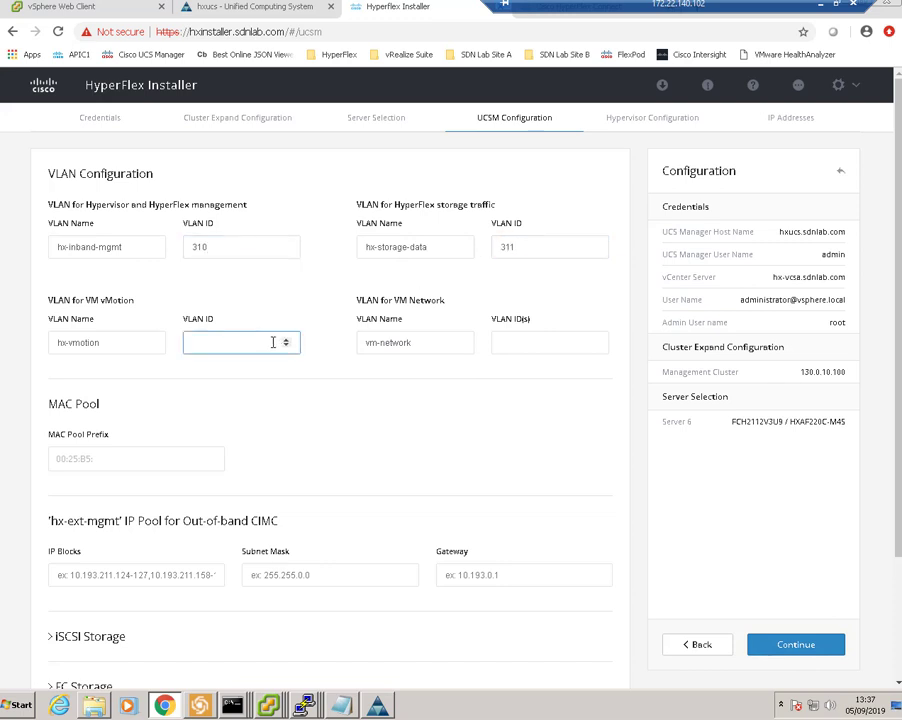
pyautogui.write('312')
pyautogui.click(506, 341)
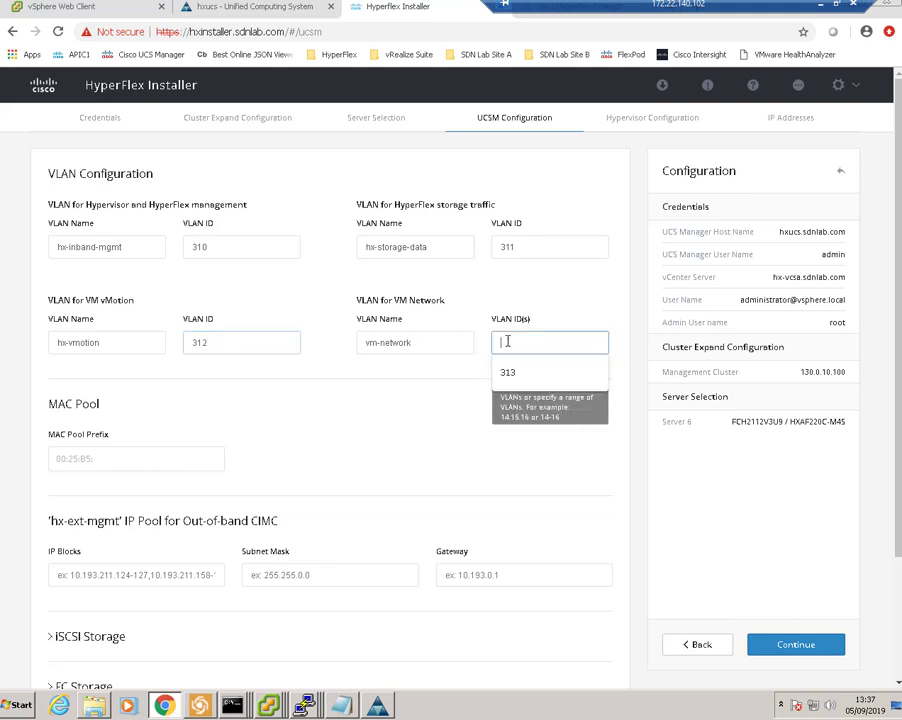
pyautogui.click(508, 372)
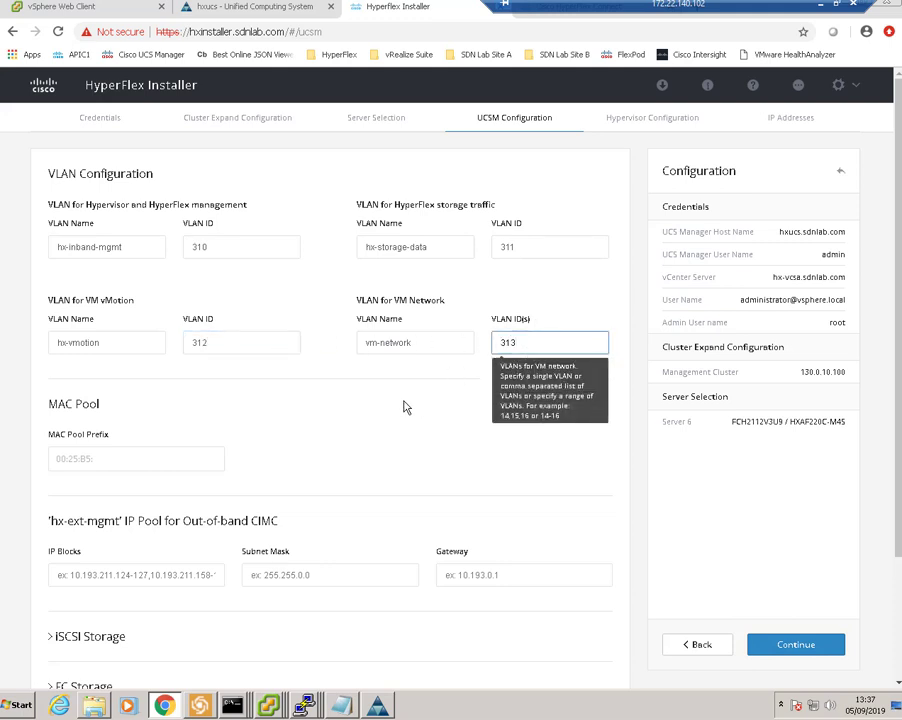
# Set the MAC pool prefix to 00:25:B5:11, then return to UCS Manager
pyautogui.click(151, 457)
pyautogui.click(133, 488)
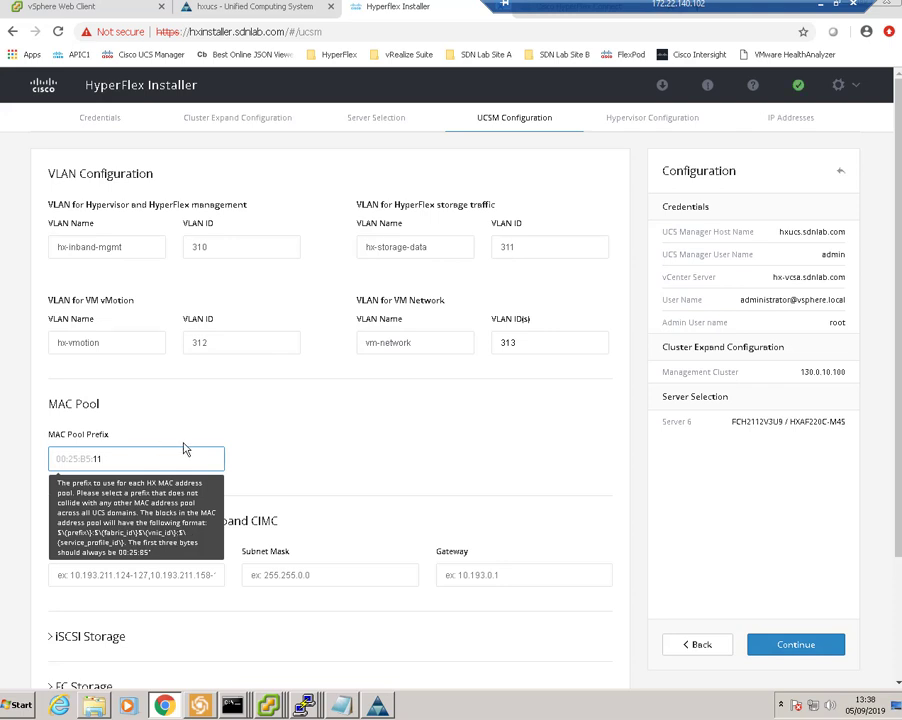
pyautogui.click(312, 449)
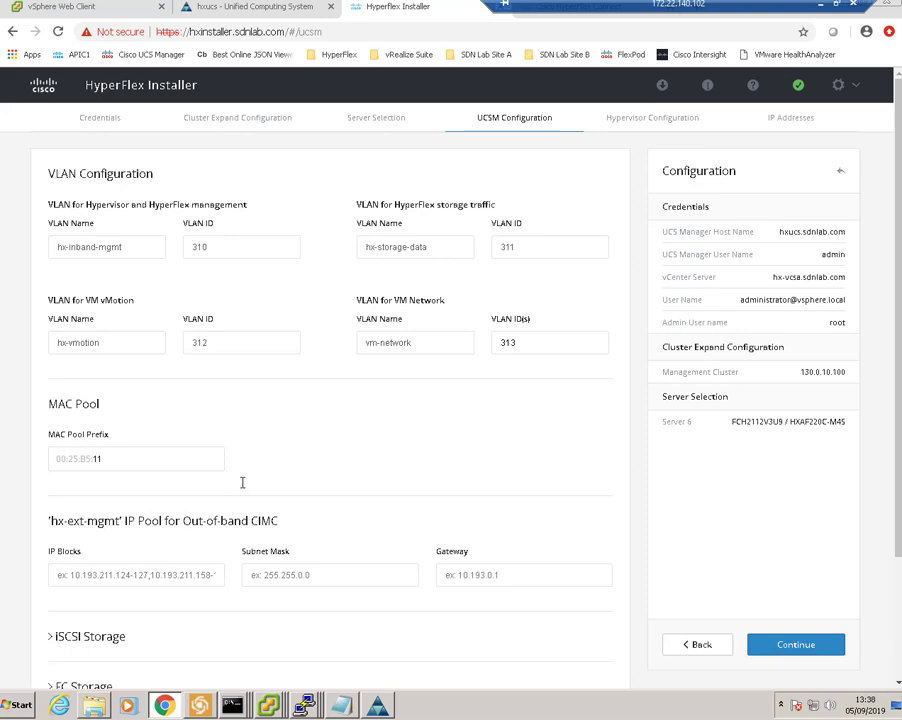
pyautogui.click(245, 14)
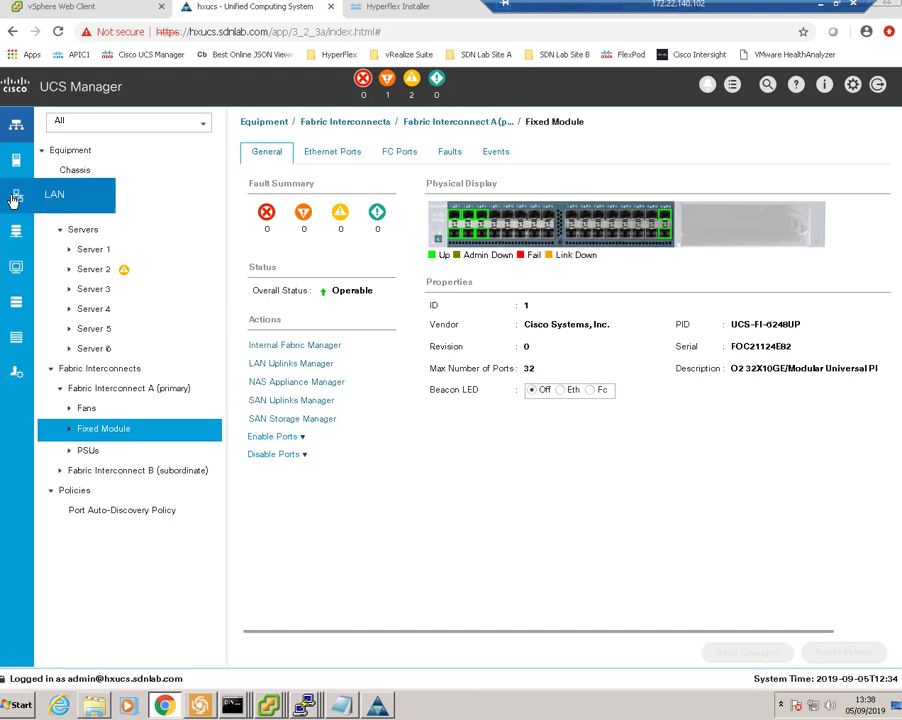
# Display the HyperFlex hx-ext-mgmt IP pool with 172.22.140.171–175 assigned
pyautogui.click(14, 200)
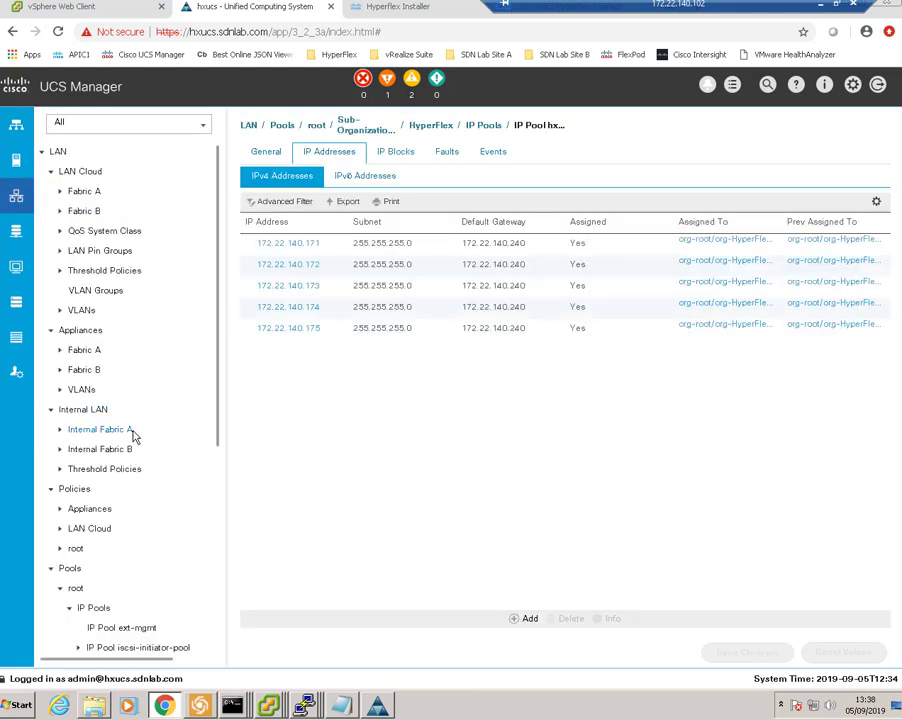
pyautogui.scroll(-1, 120, 560)
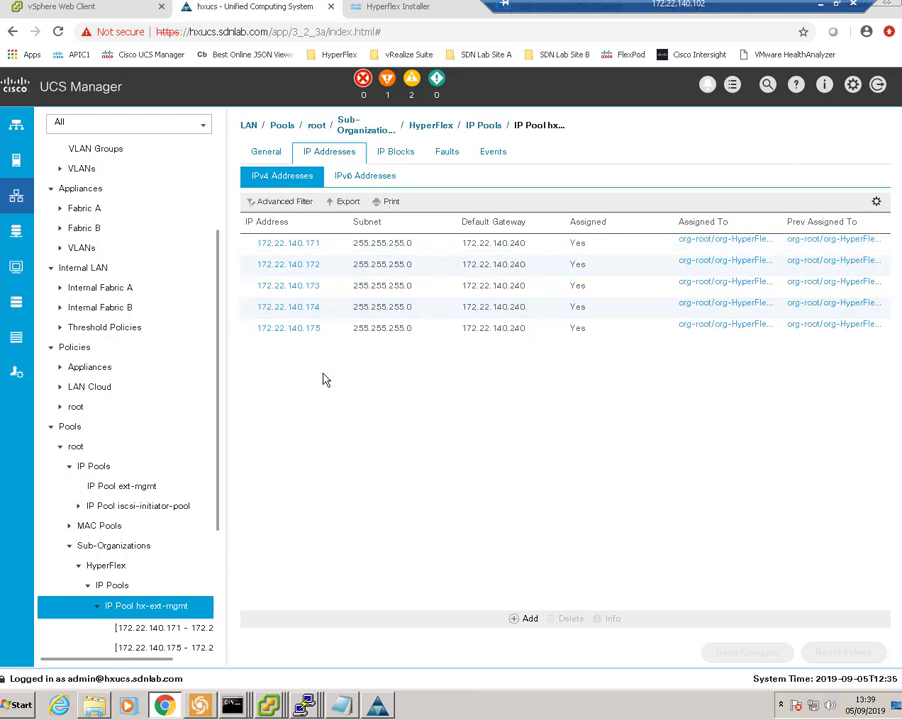
pyautogui.click(400, 246)
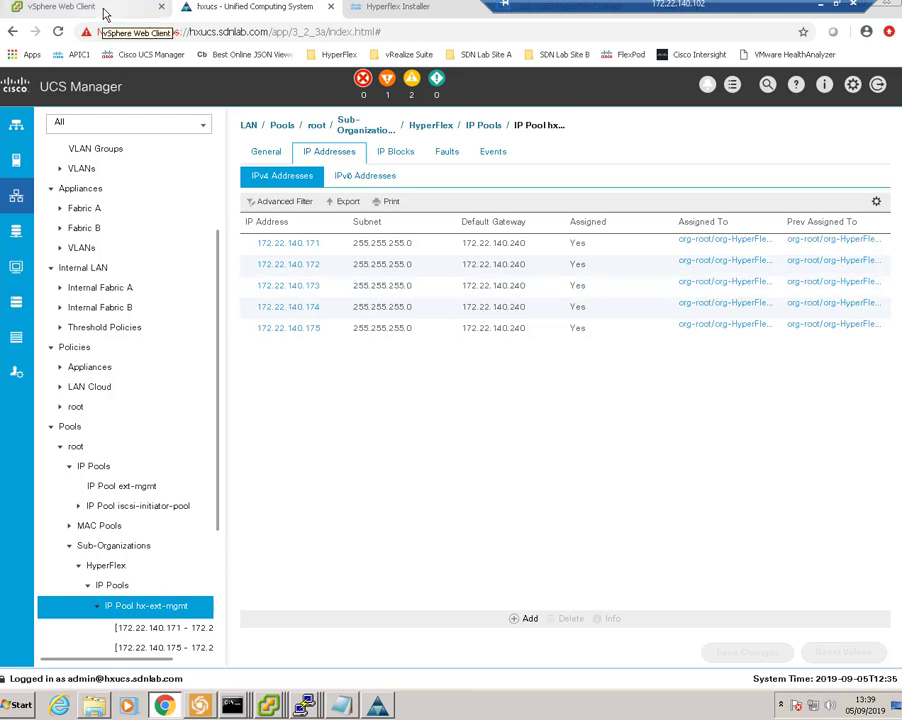
# Set the CIMC IP block to 172.22.140.176 with subnet mask 255.255.255.0
pyautogui.click(427, 8)
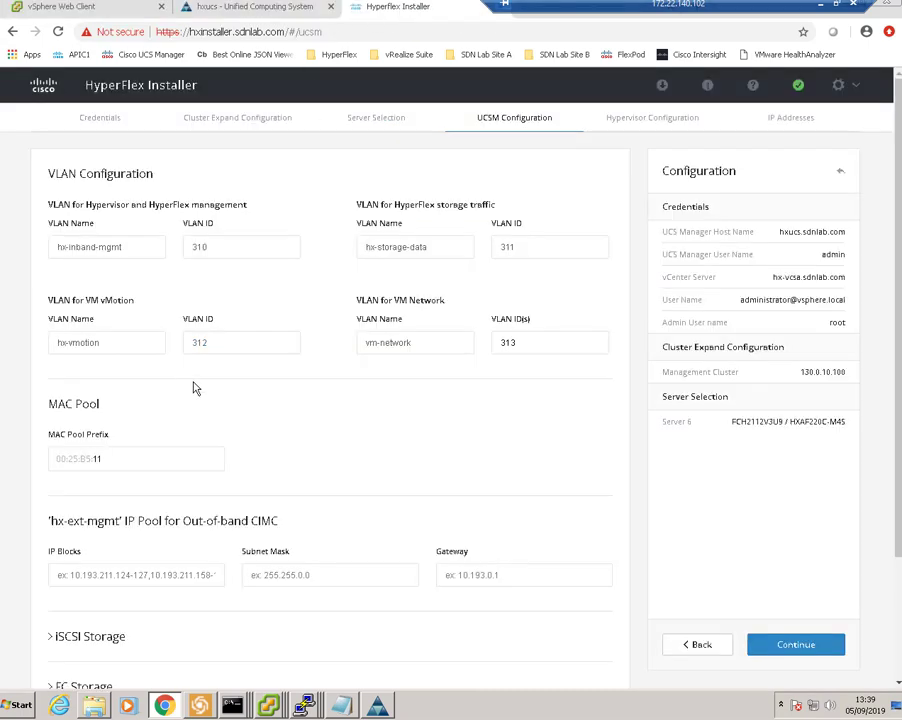
pyautogui.click(145, 575)
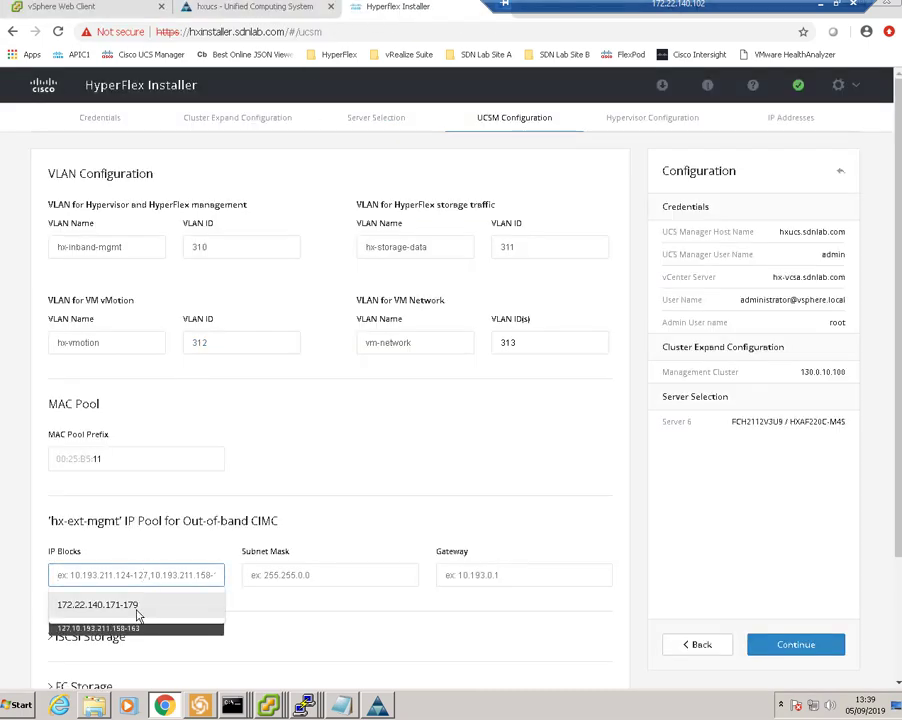
pyautogui.click(137, 605)
pyautogui.click(150, 578)
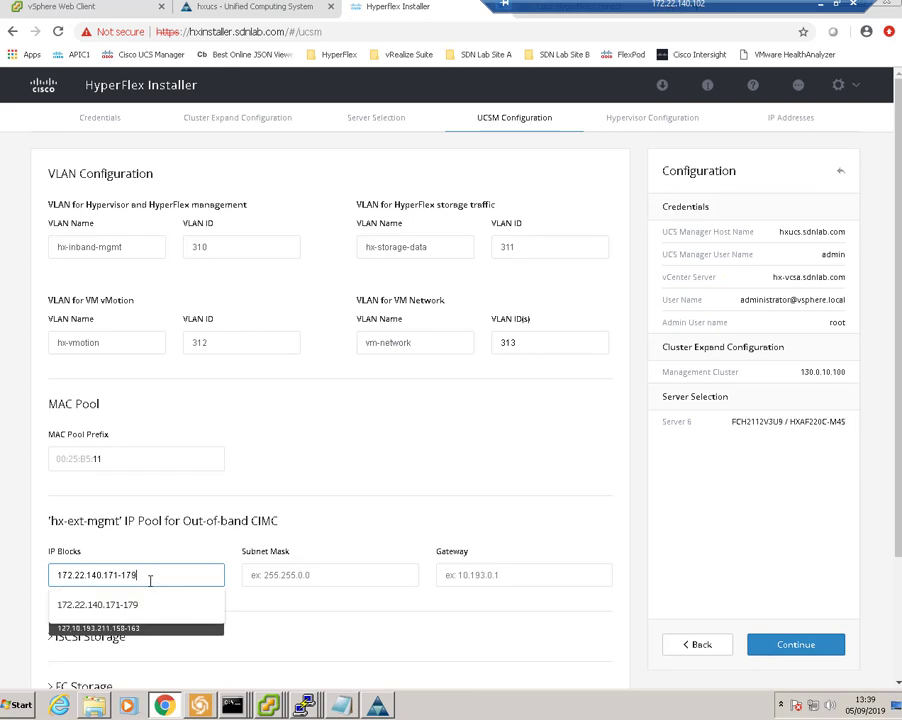
pyautogui.press('BackSpace')
pyautogui.press('BackSpace')
pyautogui.write('6')
pyautogui.click(324, 570)
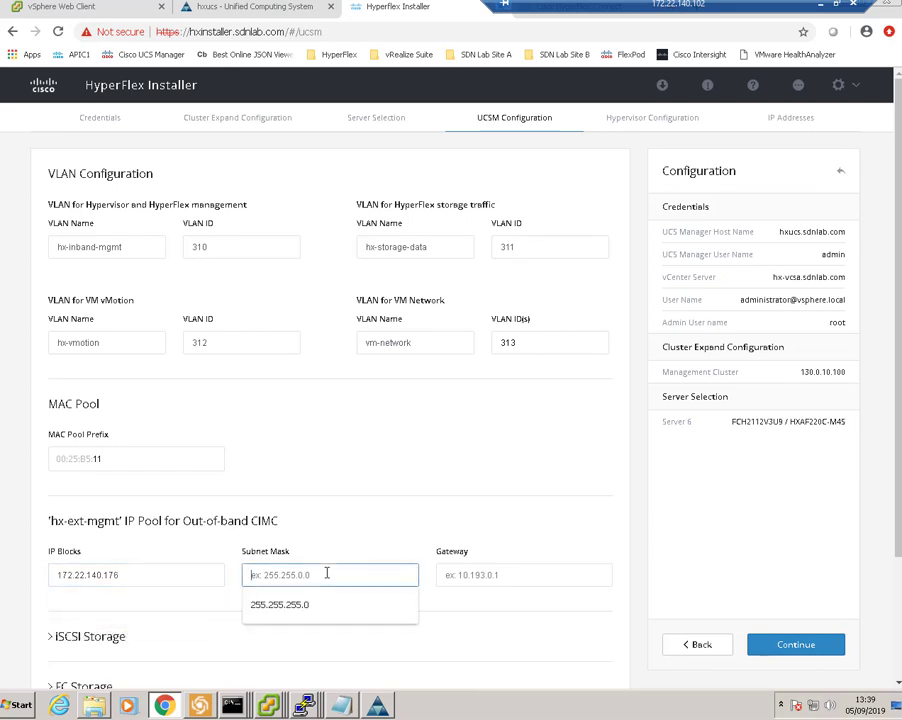
pyautogui.click(289, 605)
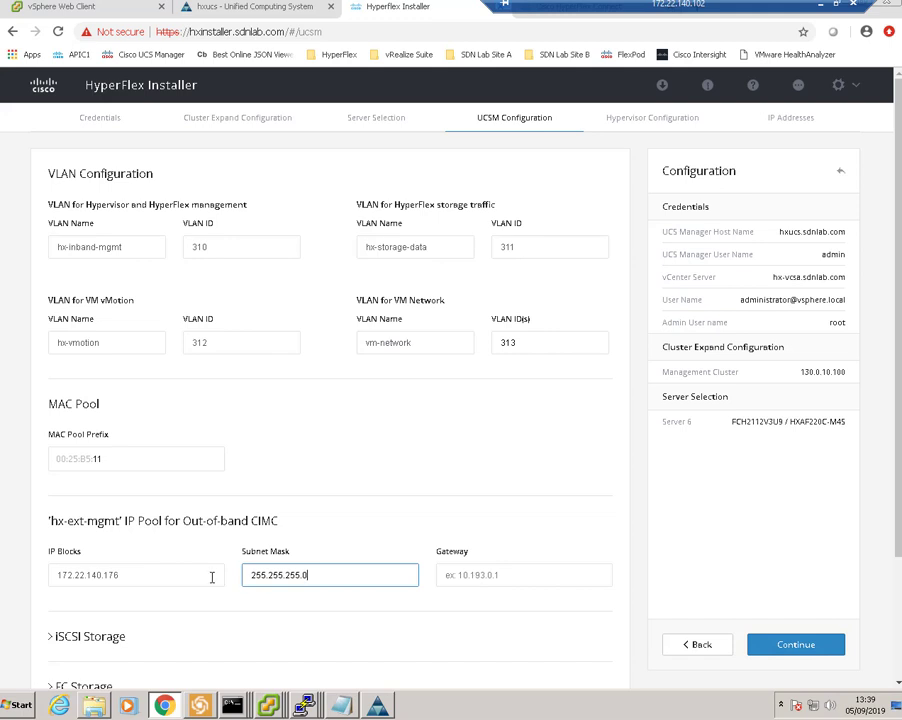
# Set the CIMC gateway to 172.22.140.240
pyautogui.click(150, 575)
pyautogui.hotkey('ctrl', 'a')
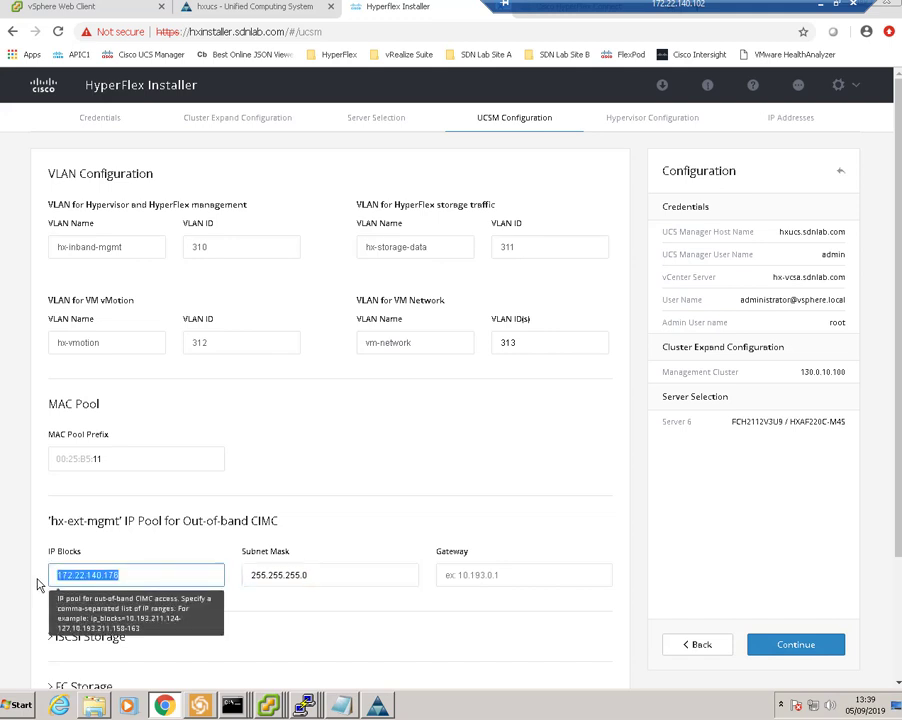
pyautogui.click(503, 577)
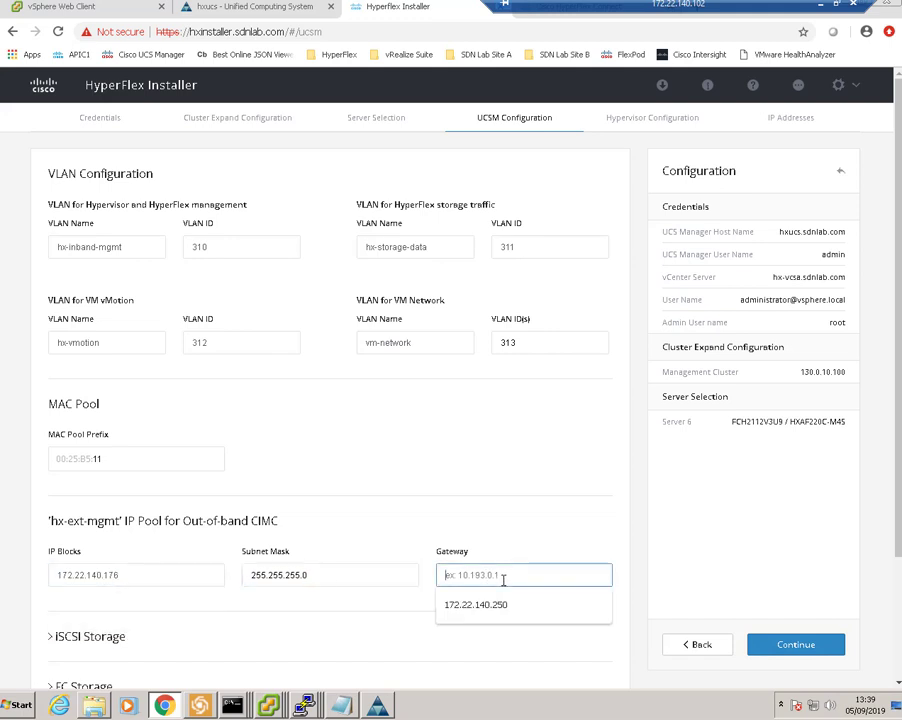
pyautogui.write('172.22.140.176')
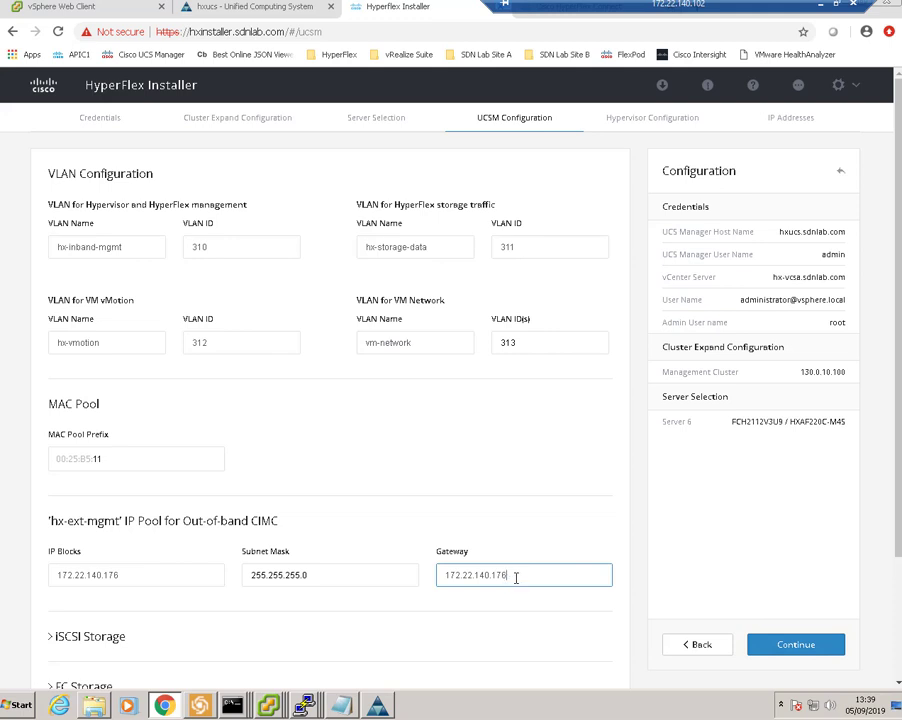
pyautogui.press('BackSpace')
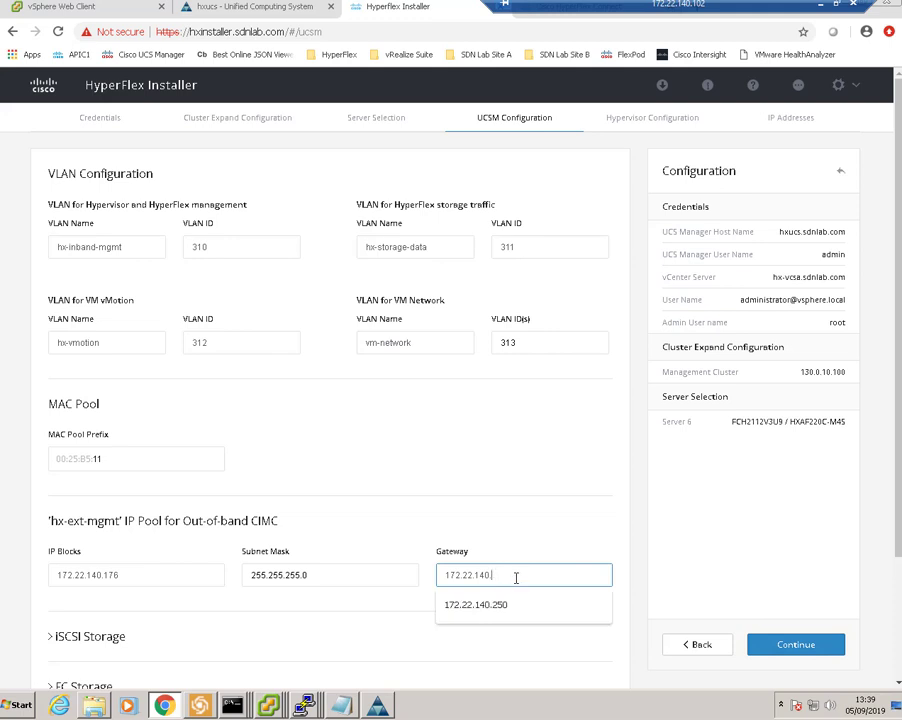
pyautogui.write('240')
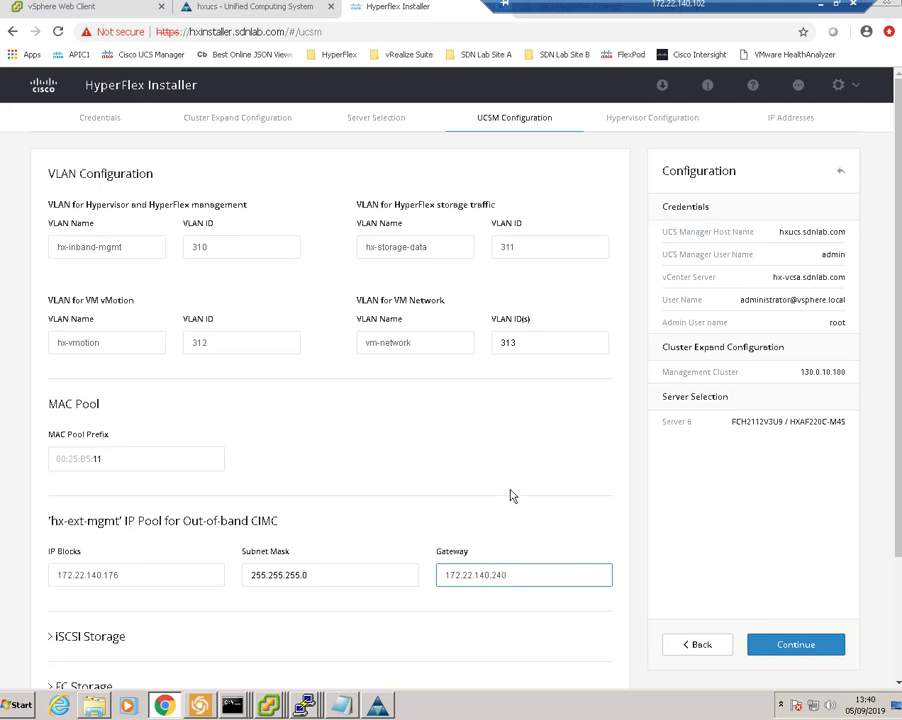
pyautogui.click(488, 492)
pyautogui.scroll(-2, 488, 492)
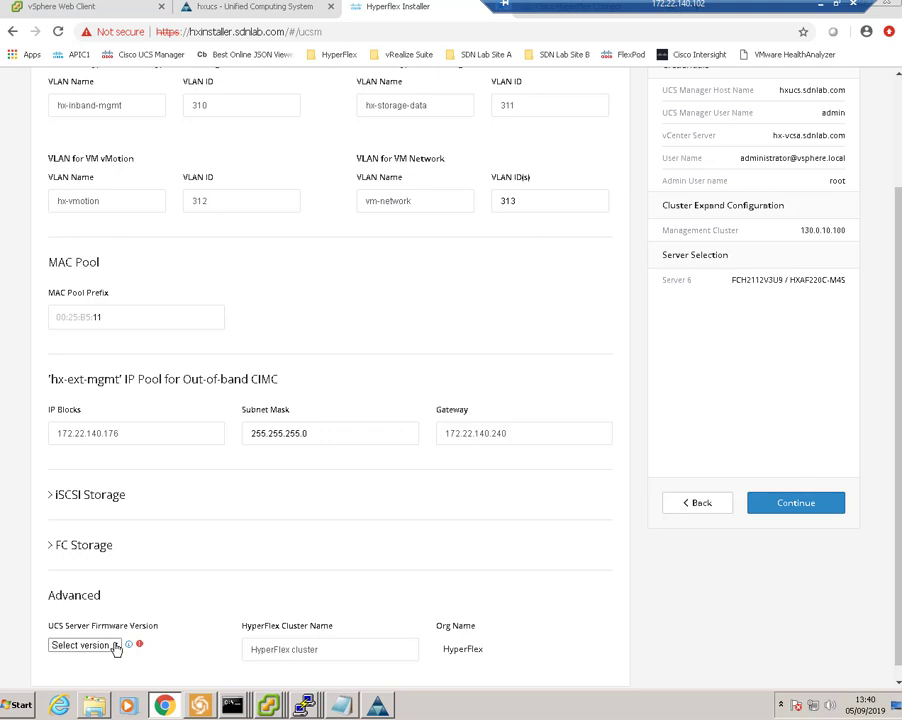
# Set UCS Server Firmware Version to 3.2(3a), then bring up UCS Manager's hx-ext-mgmt IP pool
pyautogui.click(116, 647)
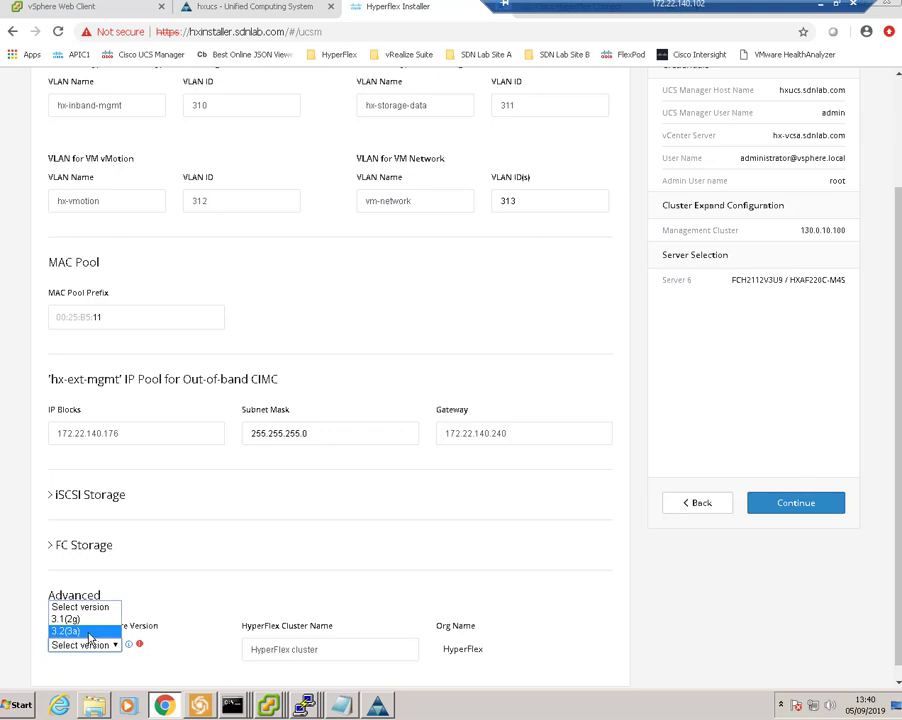
pyautogui.click(89, 632)
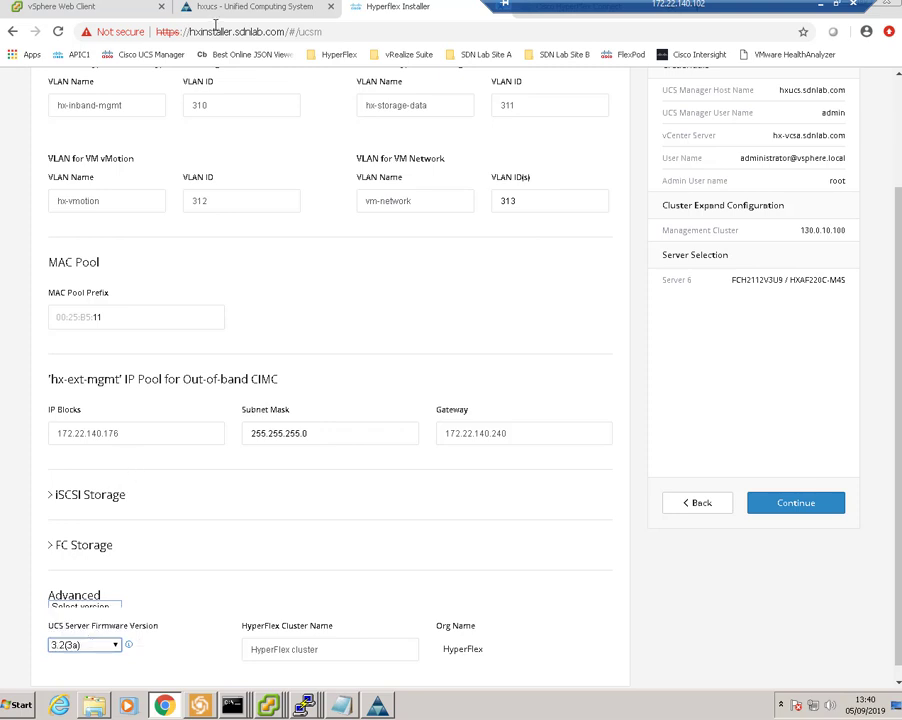
pyautogui.click(245, 12)
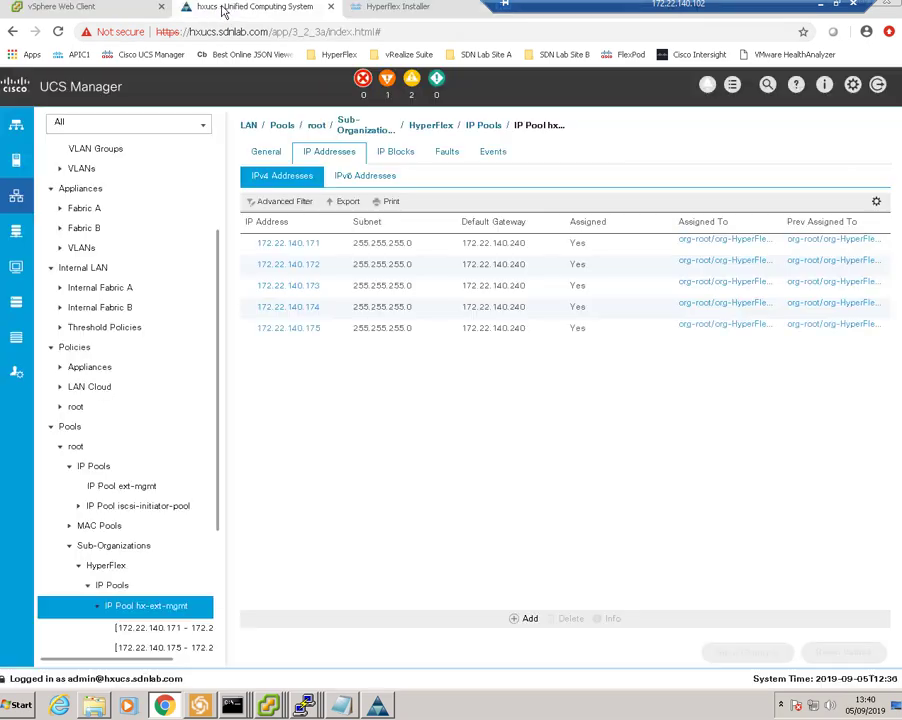
# Confirm UCS Manager's installed firmware is 3.2(3a) under Equipment Firmware Management, then return to the installer
pyautogui.click(17, 131)
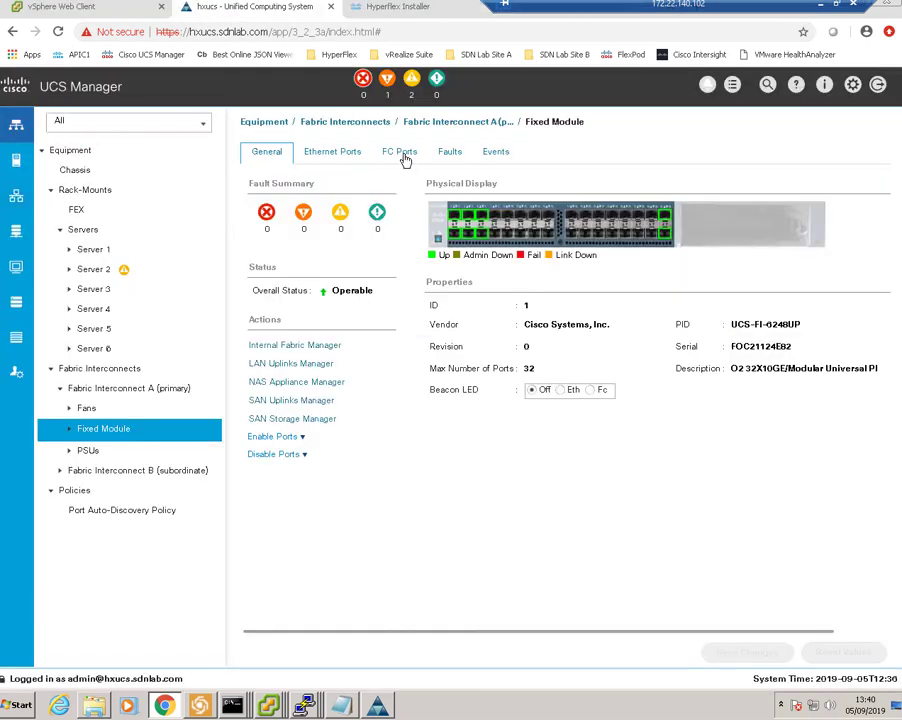
pyautogui.click(69, 152)
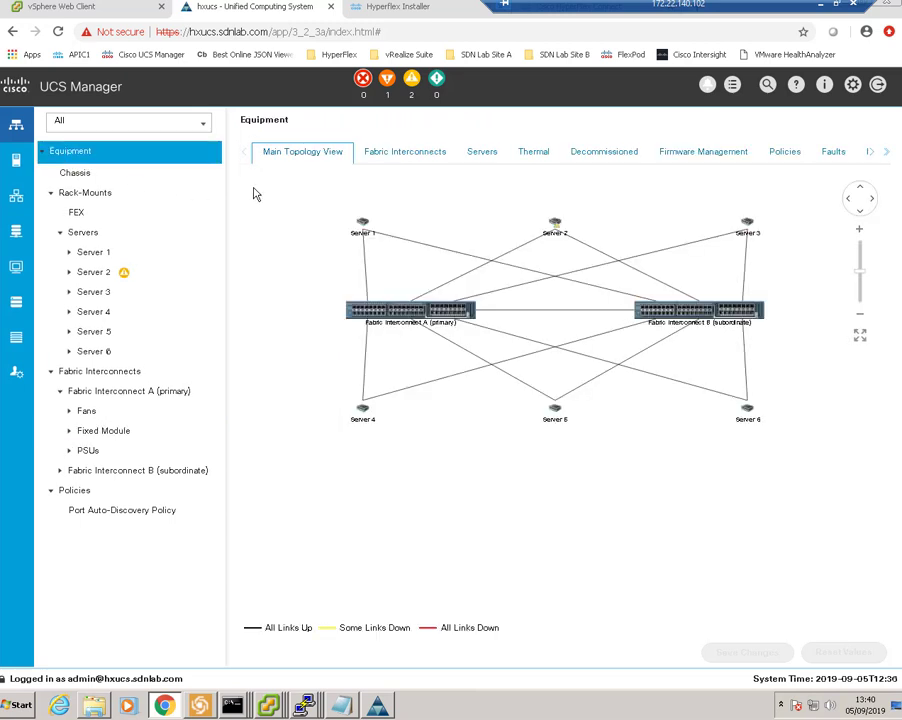
pyautogui.click(676, 153)
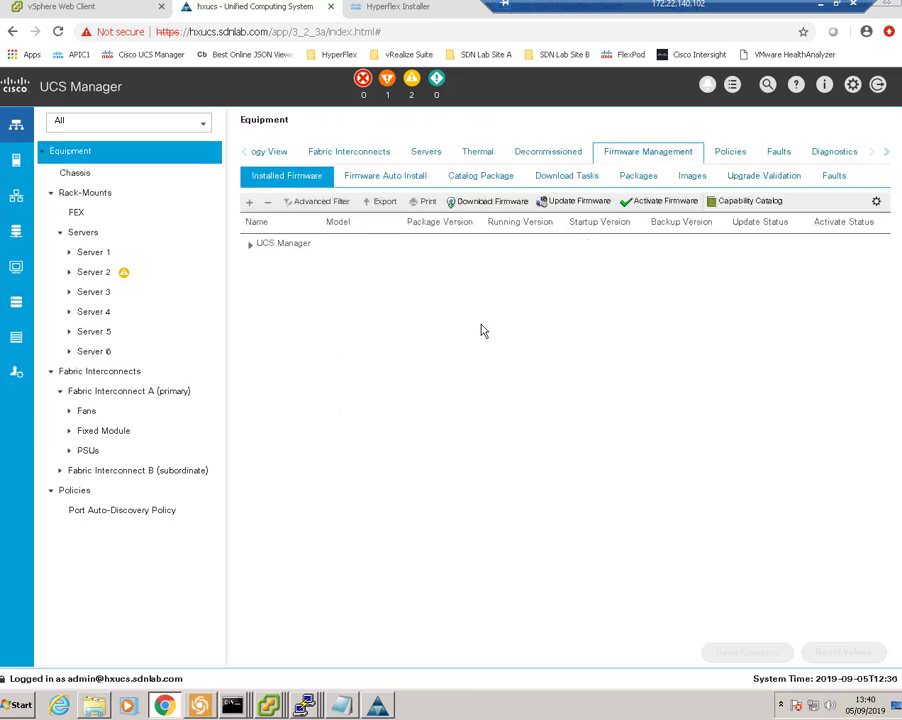
pyautogui.click(248, 249)
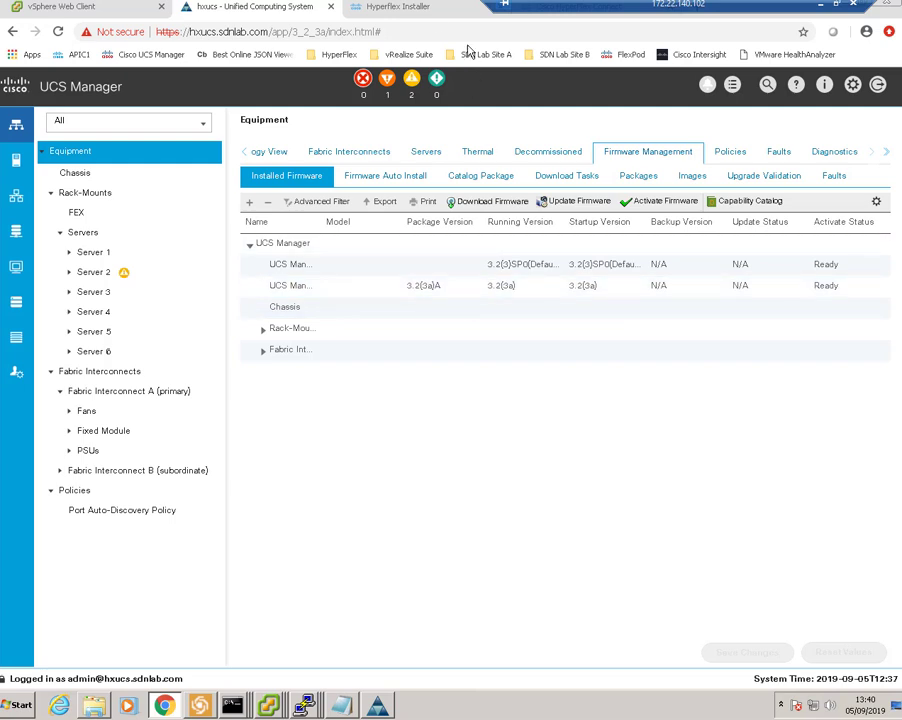
pyautogui.click(400, 7)
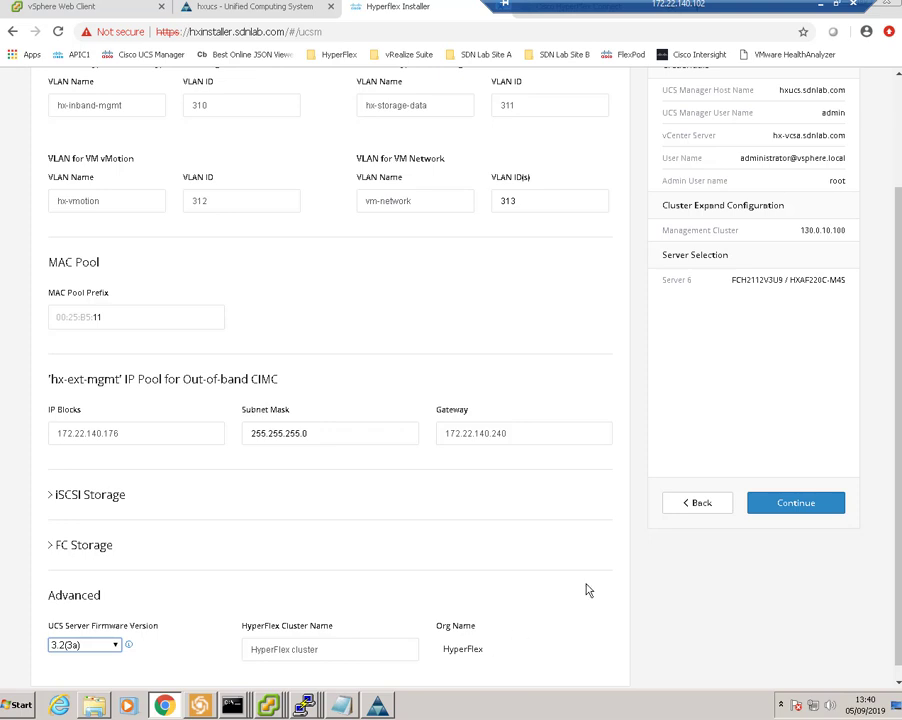
# Accept the UCSM Configuration settings and proceed to hypervisor configuration
pyautogui.click(796, 503)
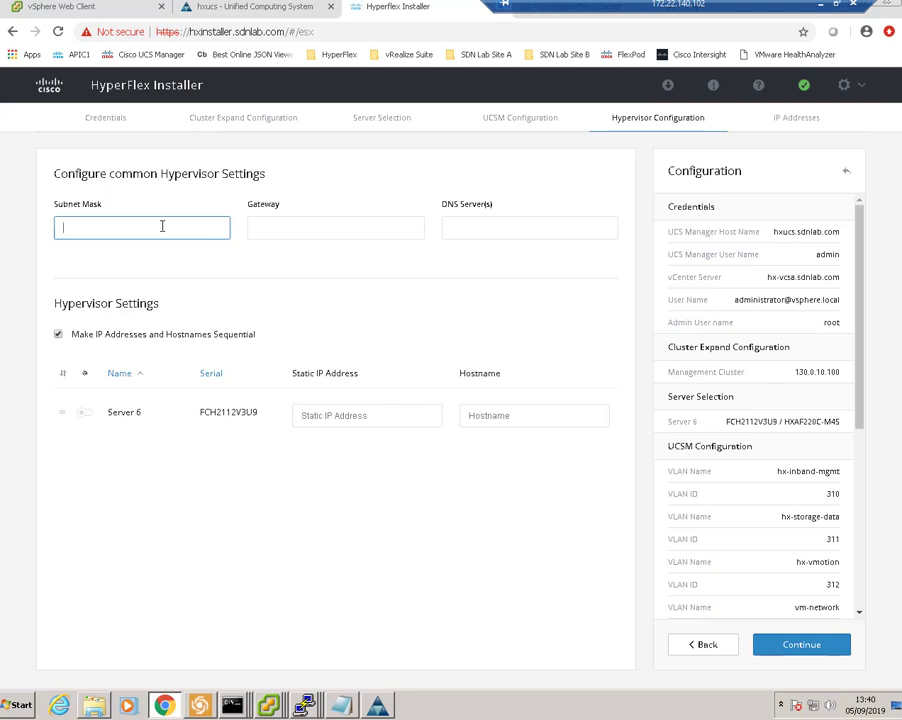
# Enter common hypervisor subnet mask 255.255.255, gateway 130.0.10.254 and DNS server 172.22.140.101
pyautogui.write('255')
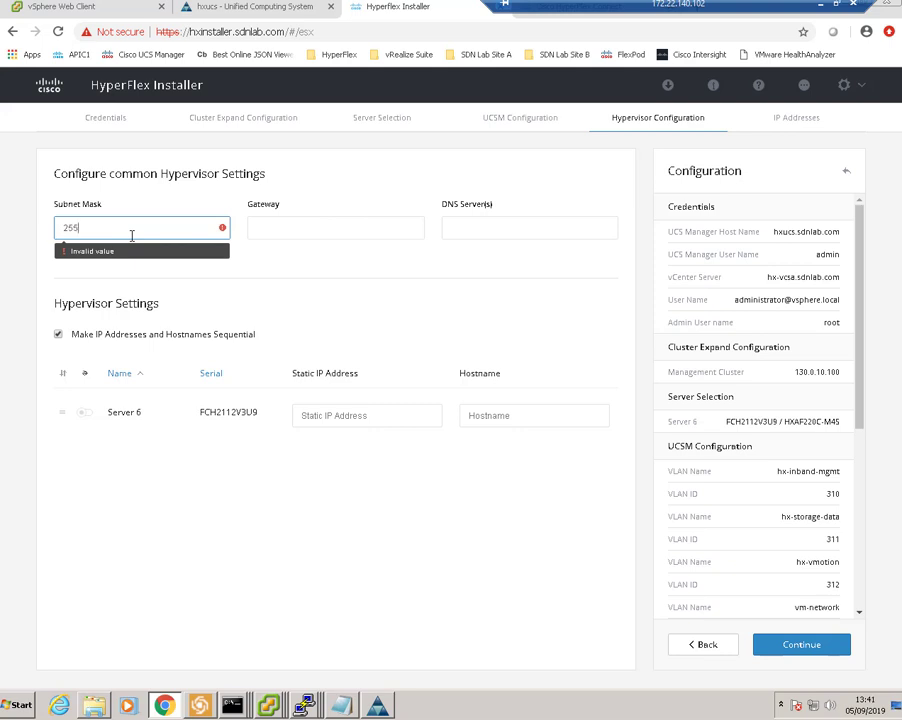
pyautogui.write('.255')
pyautogui.click(331, 227)
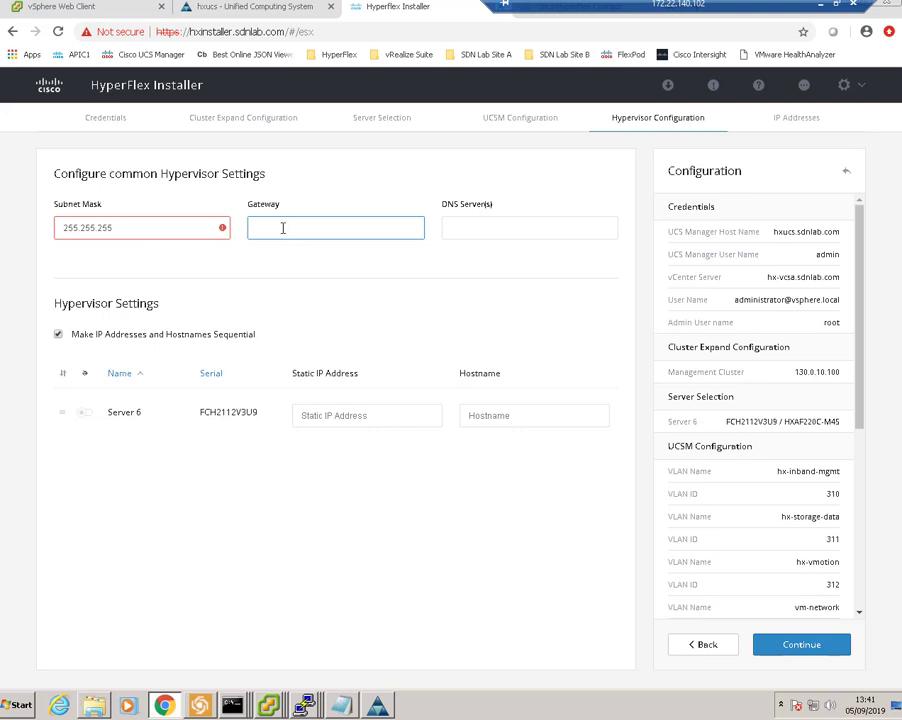
pyautogui.write('130.0.10.254')
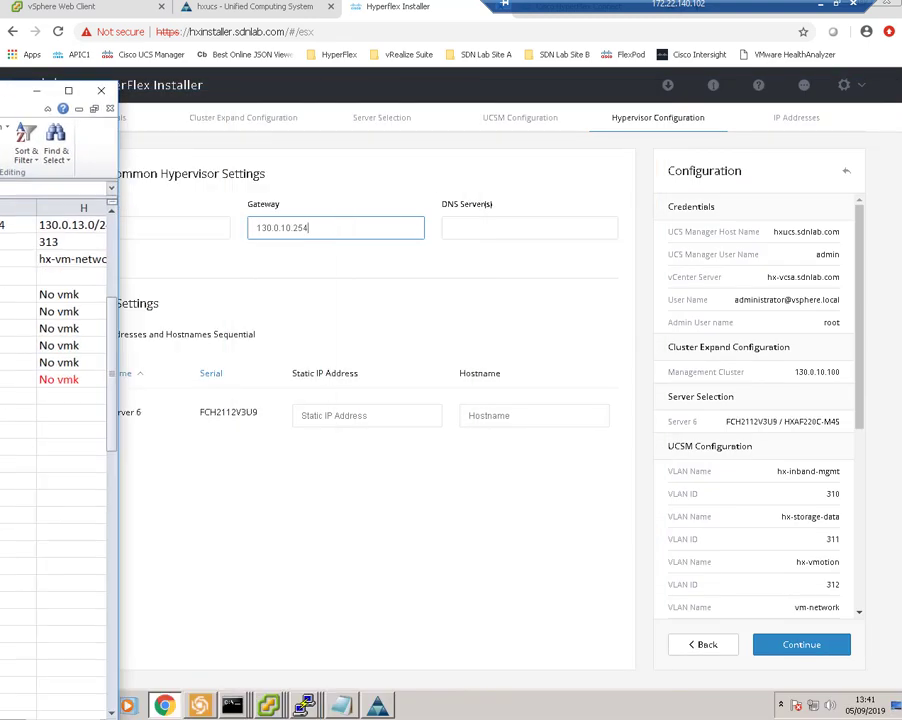
pyautogui.click(491, 229)
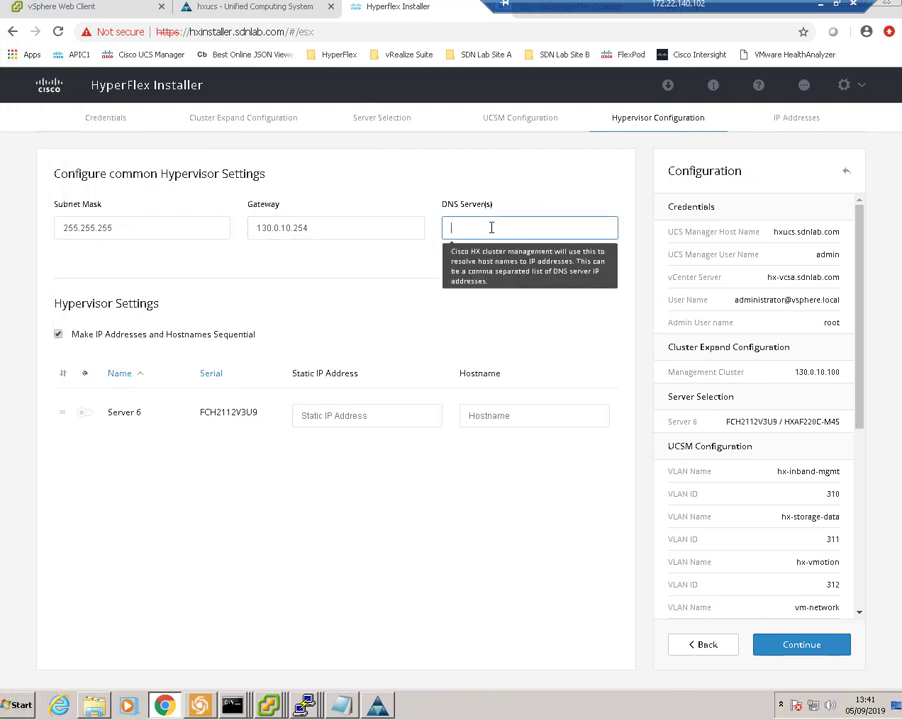
pyautogui.write('172.22.14')
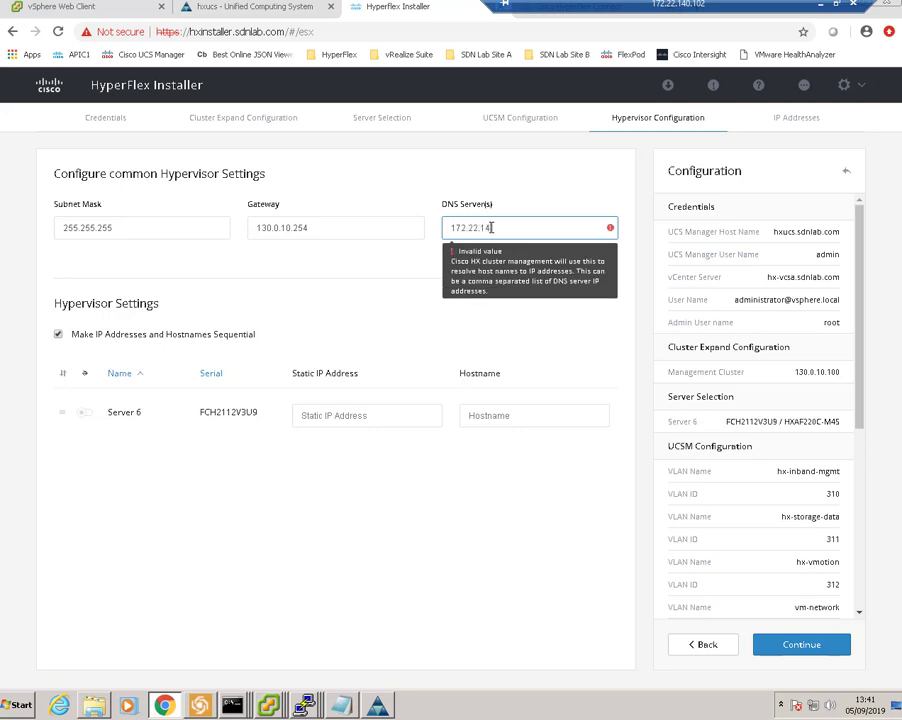
pyautogui.write('0.101')
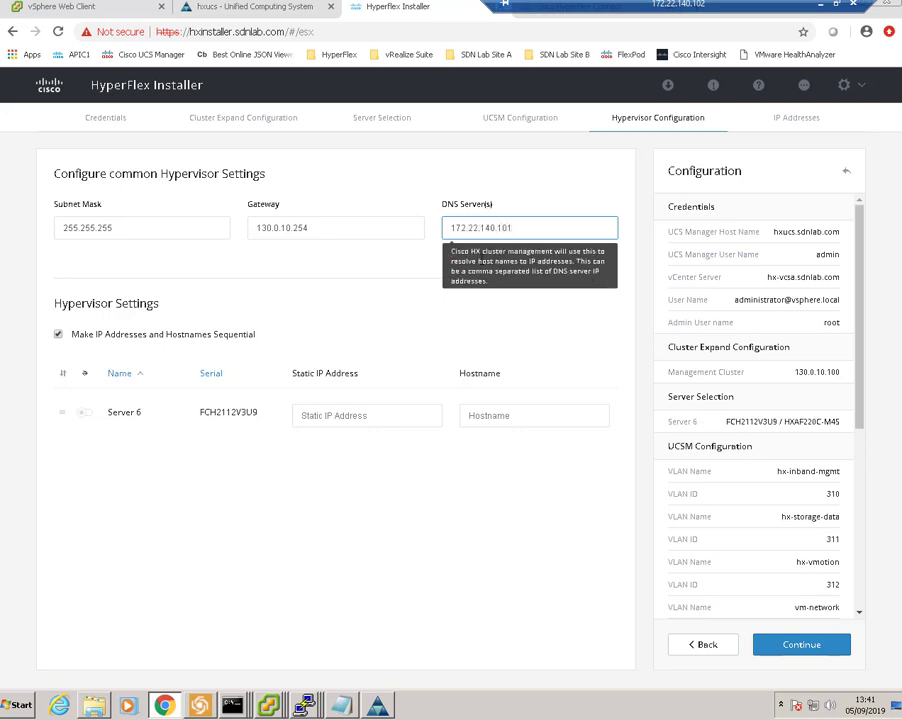
pyautogui.click(381, 279)
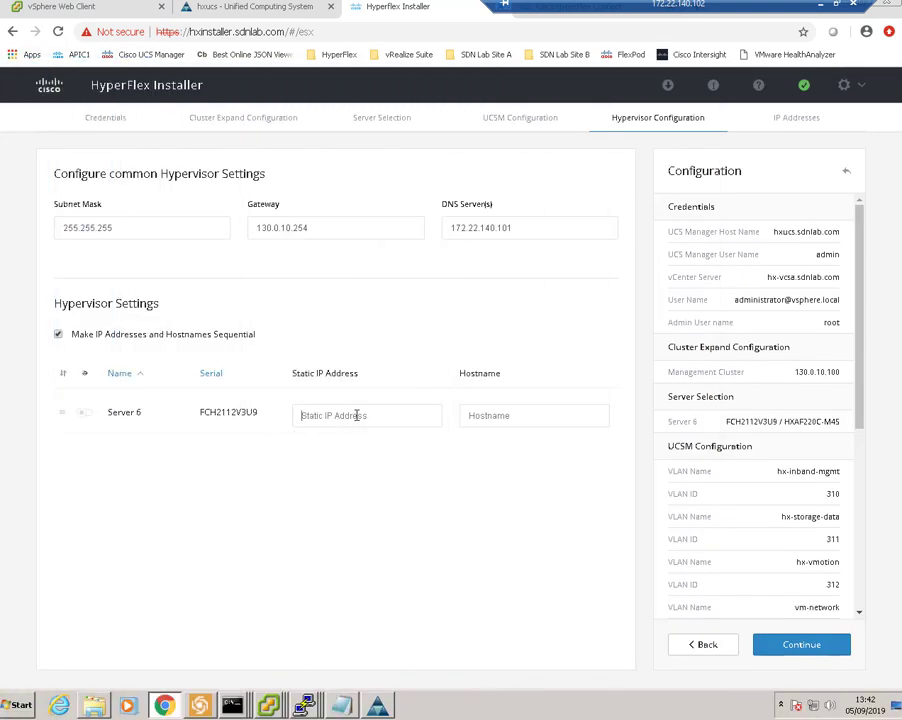
# Give Server 6 static IP 130.0.10.6 and hostname hxnode6
pyautogui.click(356, 415)
pyautogui.write('1')
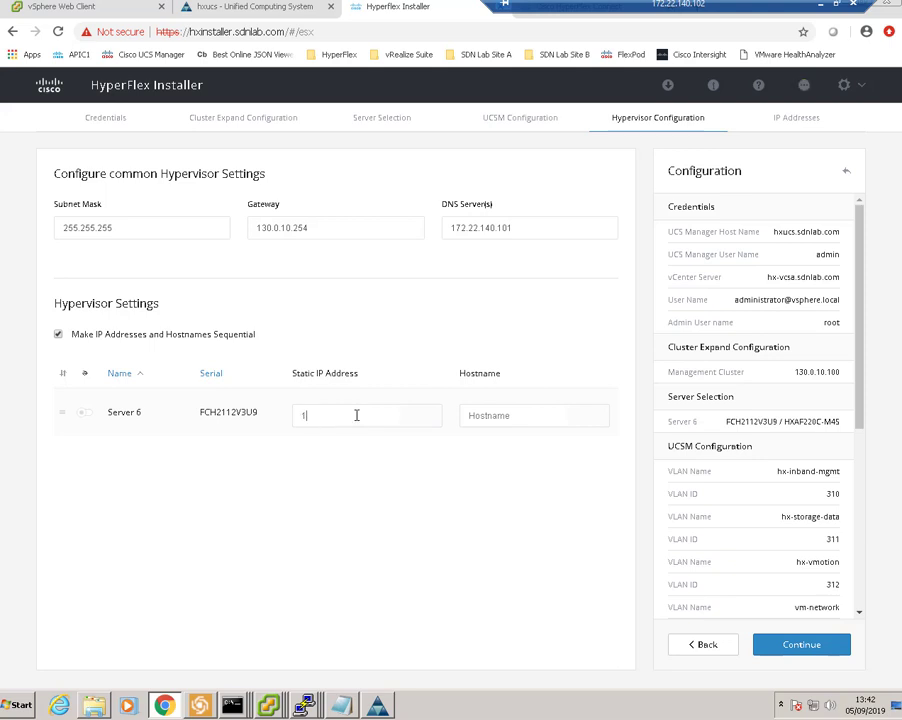
pyautogui.write('30.0.10.6')
pyautogui.click(500, 415)
pyautogui.write('hxnode6')
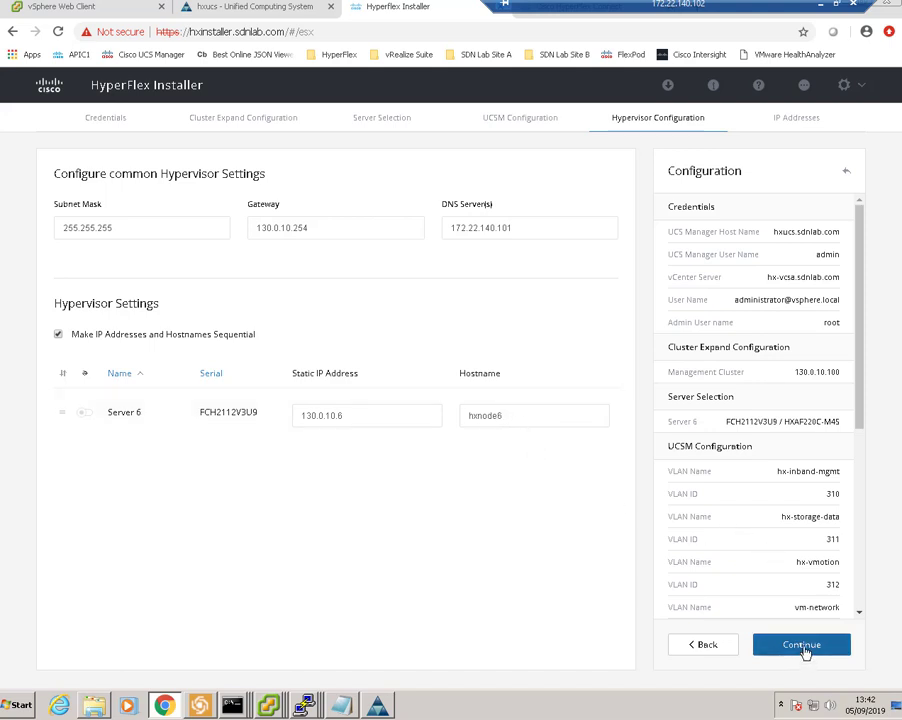
# Correct the subnet mask to 255.255.255.0, submit the hypervisor settings, and bring up the HX worksheet
pyautogui.moveTo(861, 354); pyautogui.dragTo(858, 596)
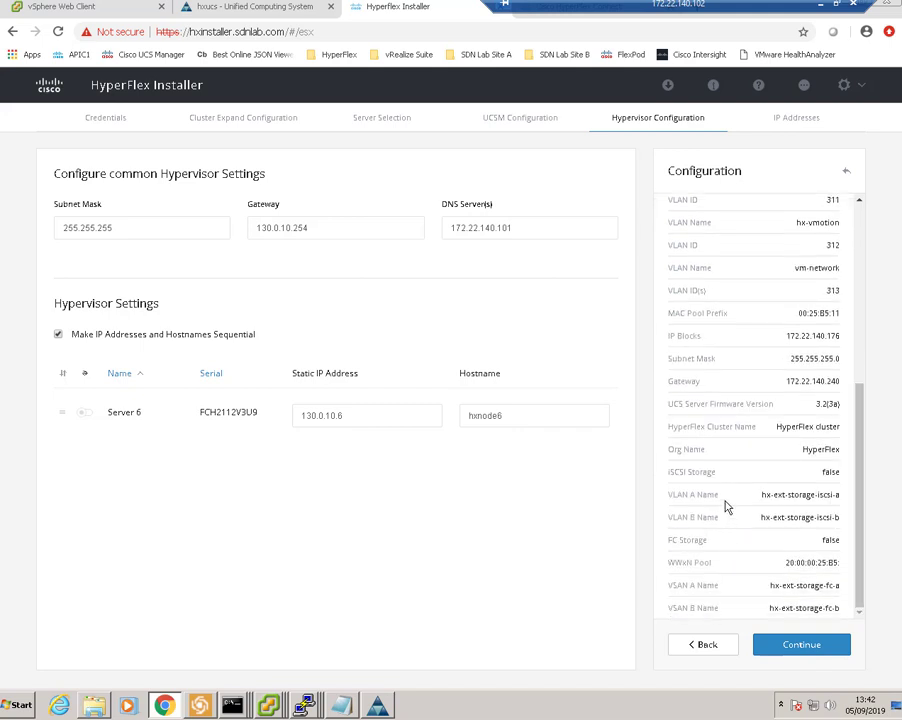
pyautogui.click(792, 646)
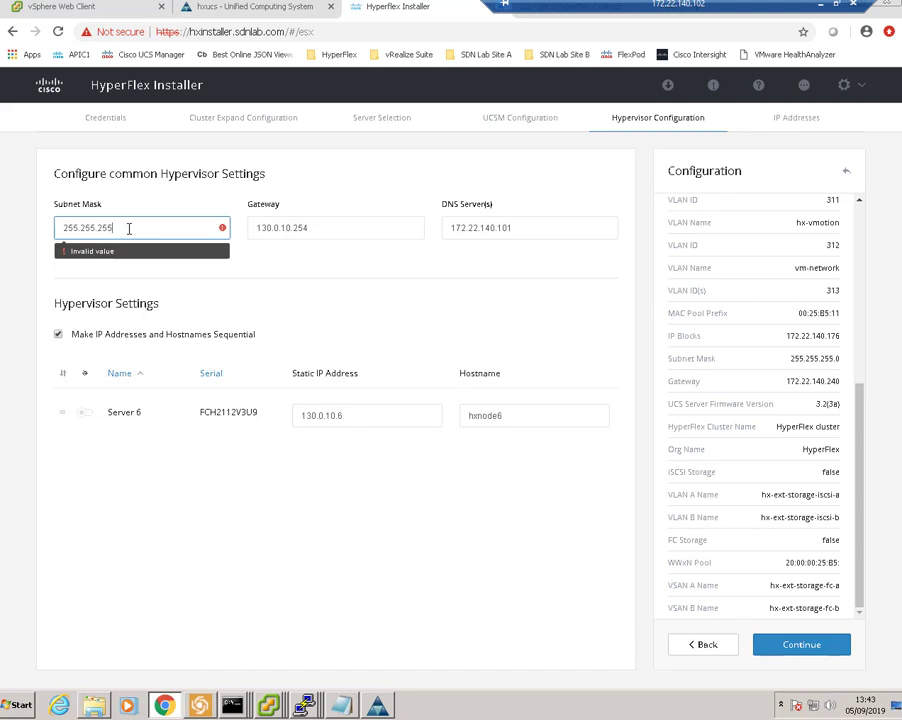
pyautogui.write('.0')
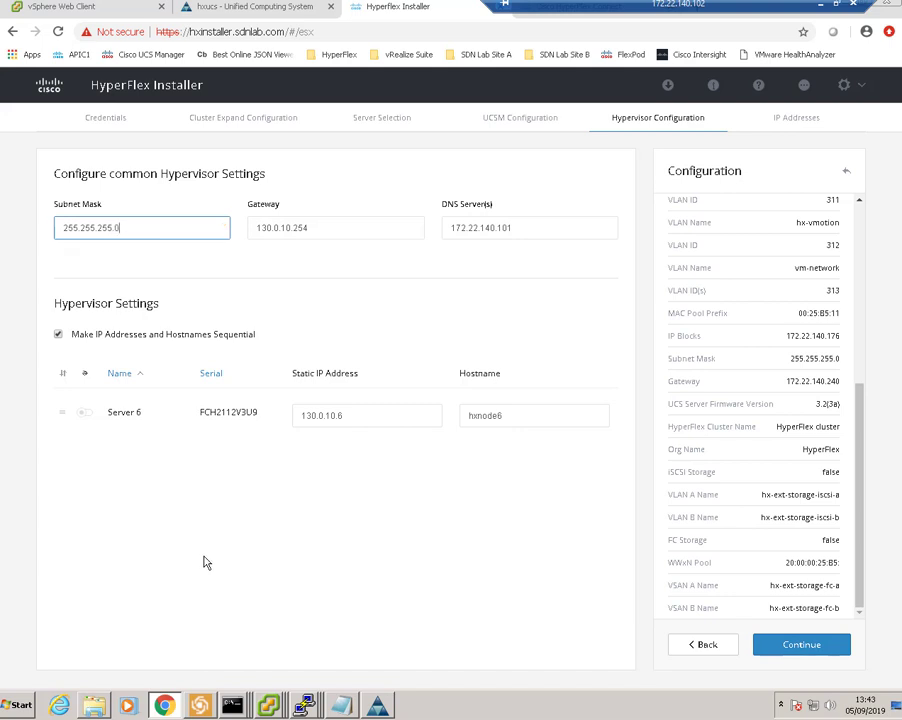
pyautogui.click(799, 645)
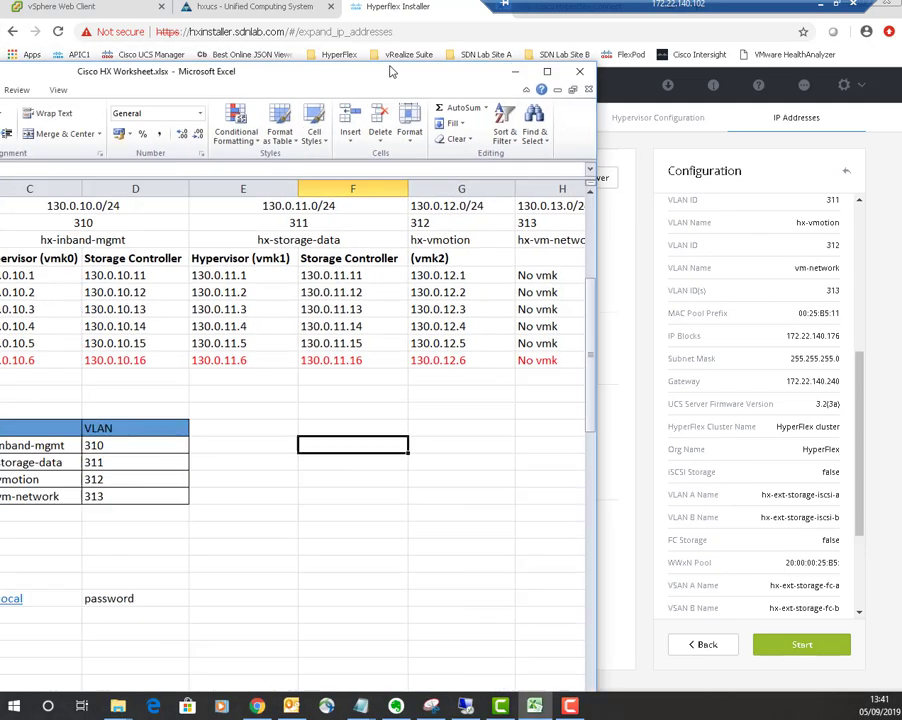
pyautogui.moveTo(386, 68); pyautogui.dragTo(596, 220)
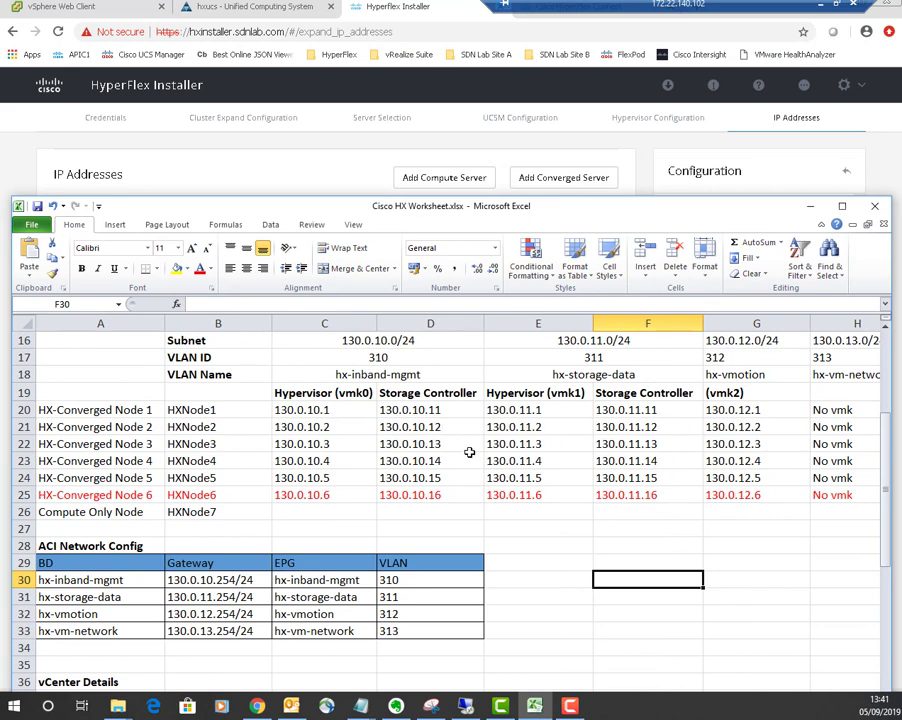
# Check Node 6's planned addresses in worksheet row 25, then move Excel aside
pyautogui.moveTo(412, 495); pyautogui.dragTo(720, 495)
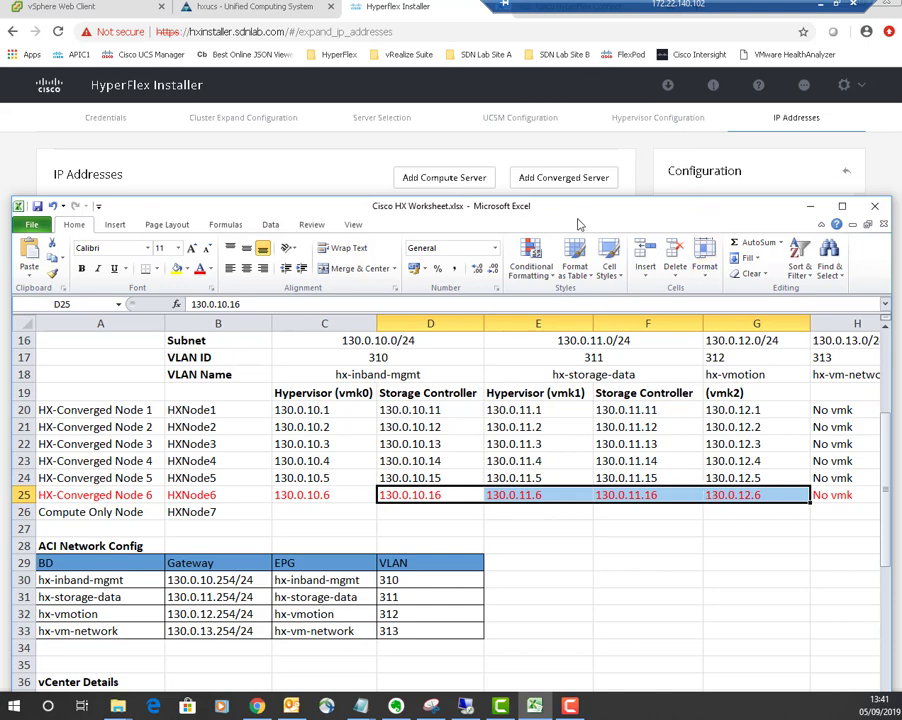
pyautogui.moveTo(578, 224); pyautogui.dragTo(0, 222)
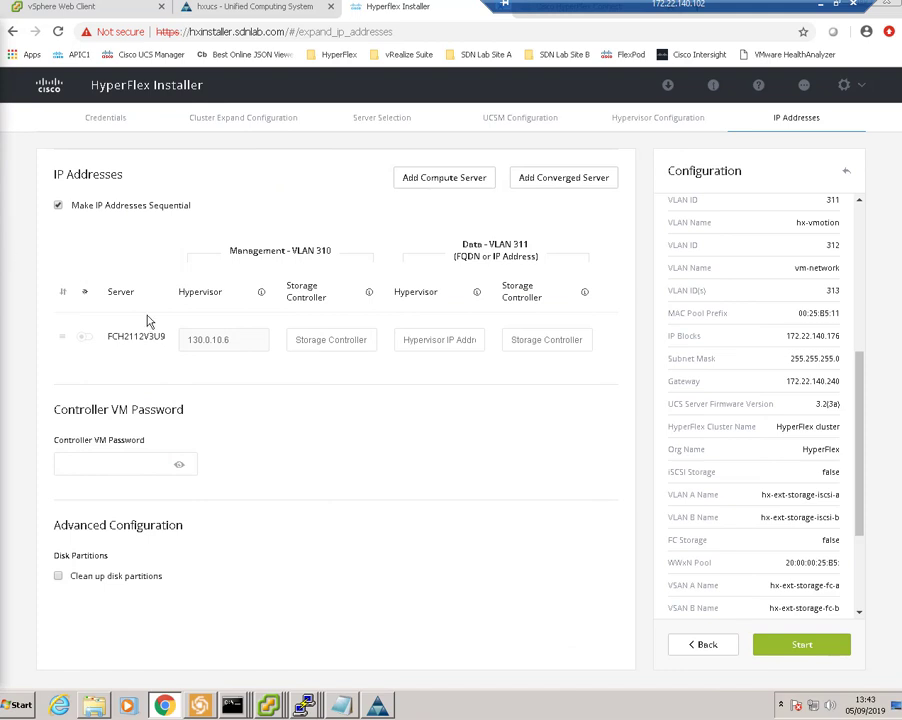
# Enter the new server's management storage controller 130.0.10.16 and data hypervisor 130.0.11.6 addresses
pyautogui.click(322, 344)
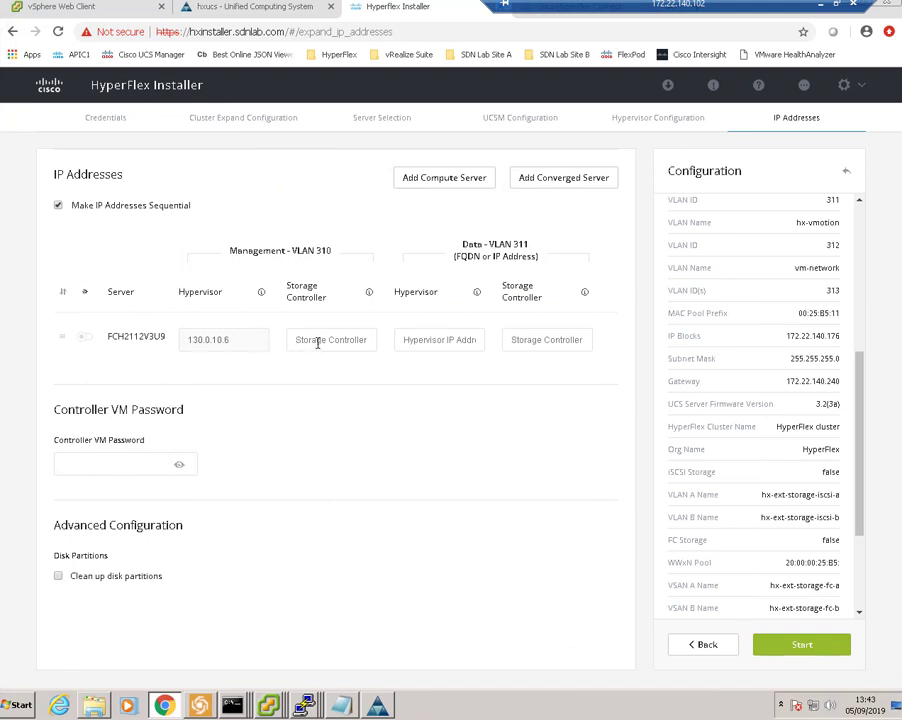
pyautogui.write('1')
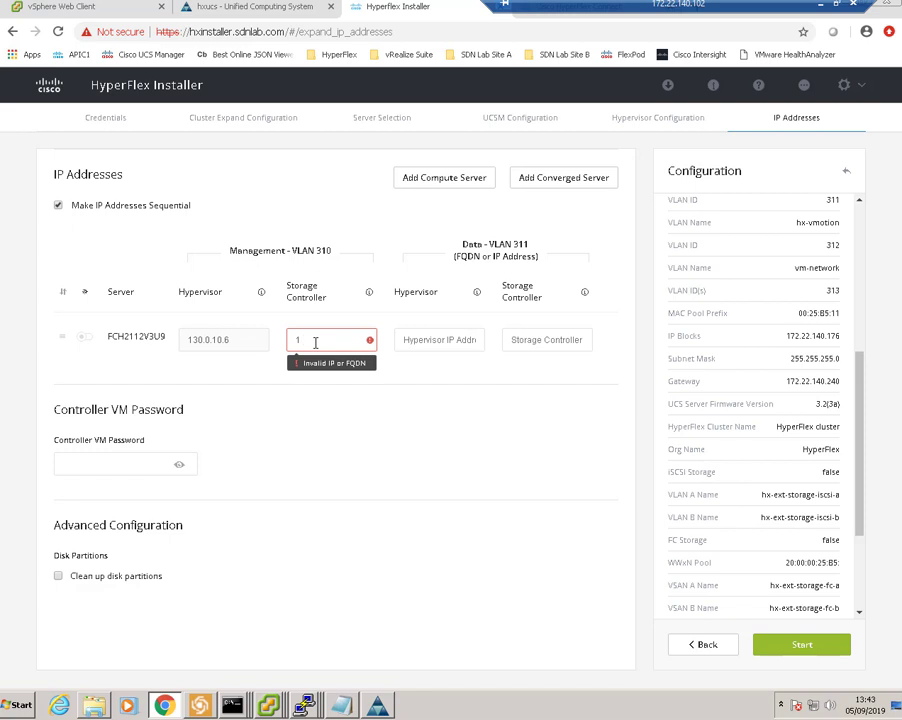
pyautogui.write('30.10.10.16')
pyautogui.click(421, 340)
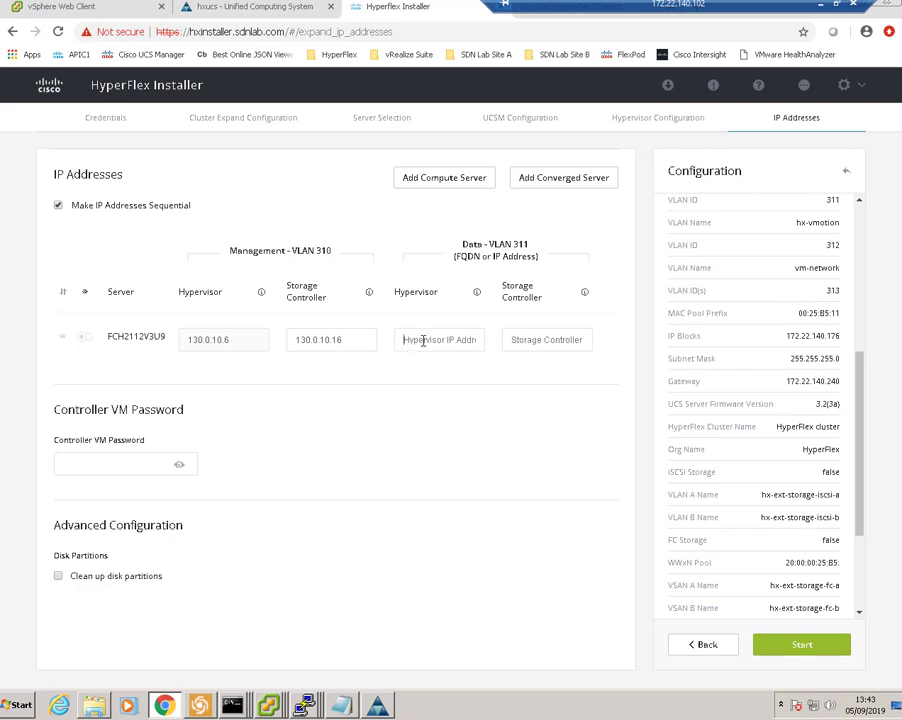
pyautogui.write('130')
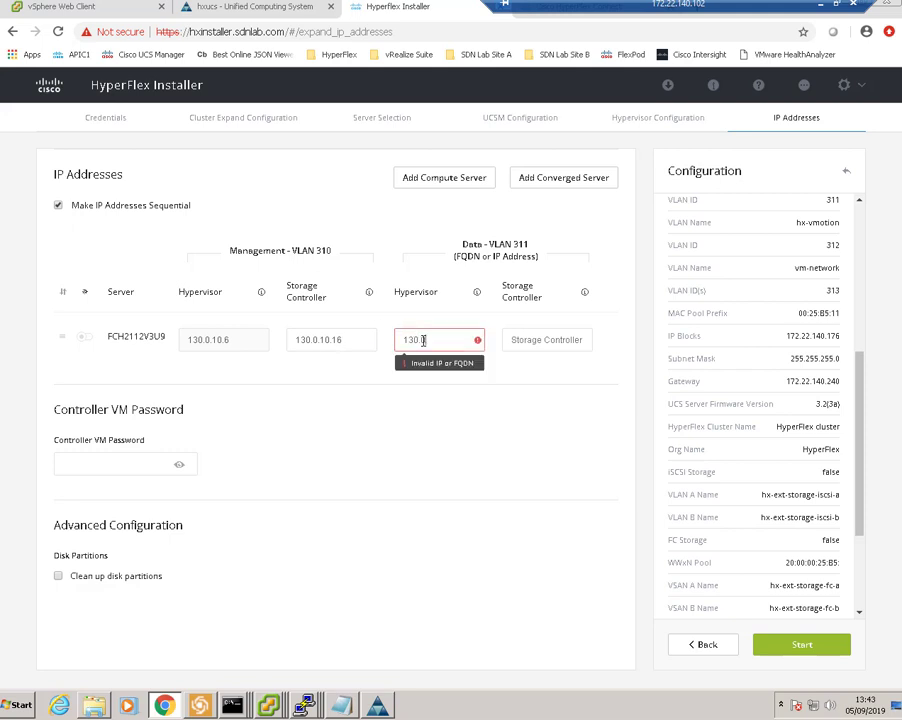
pyautogui.write('.0.11.6')
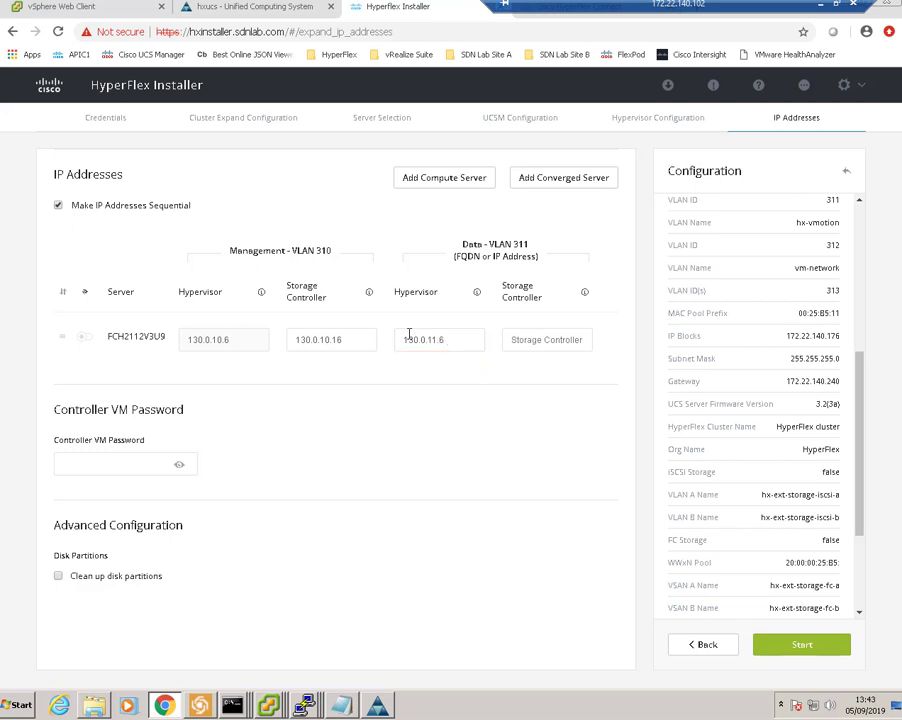
# Set the data storage controller IP to 130.0.11.16, clearing the duplicate-address error
pyautogui.doubleClick(459, 340)
pyautogui.hotkey('ctrl', 'c')
pyautogui.click(535, 339)
pyautogui.hotkey('ctrl', 'v')
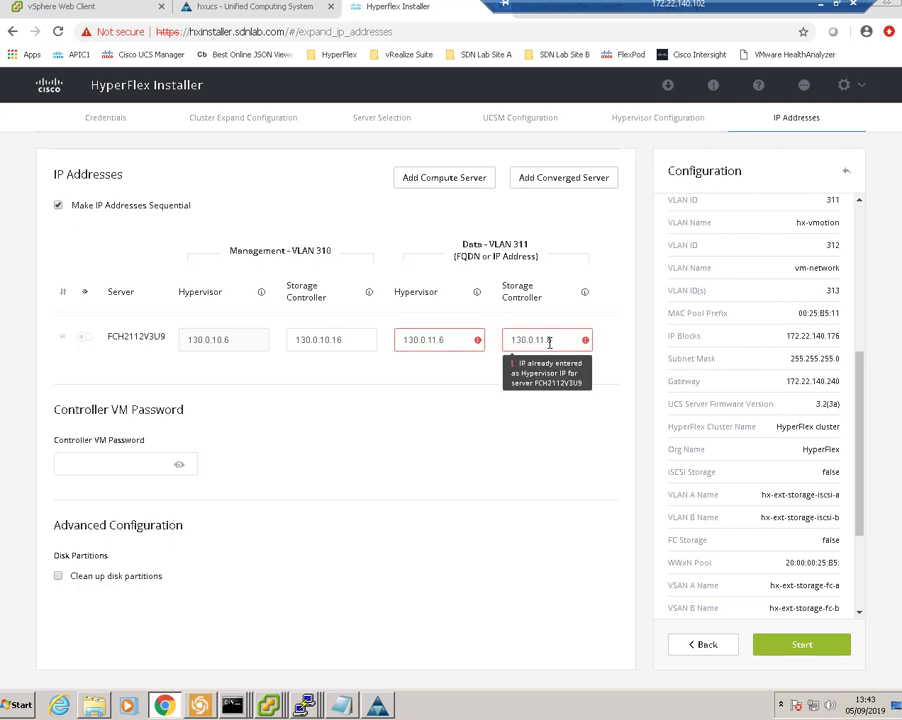
pyautogui.click(548, 340)
pyautogui.write('1')
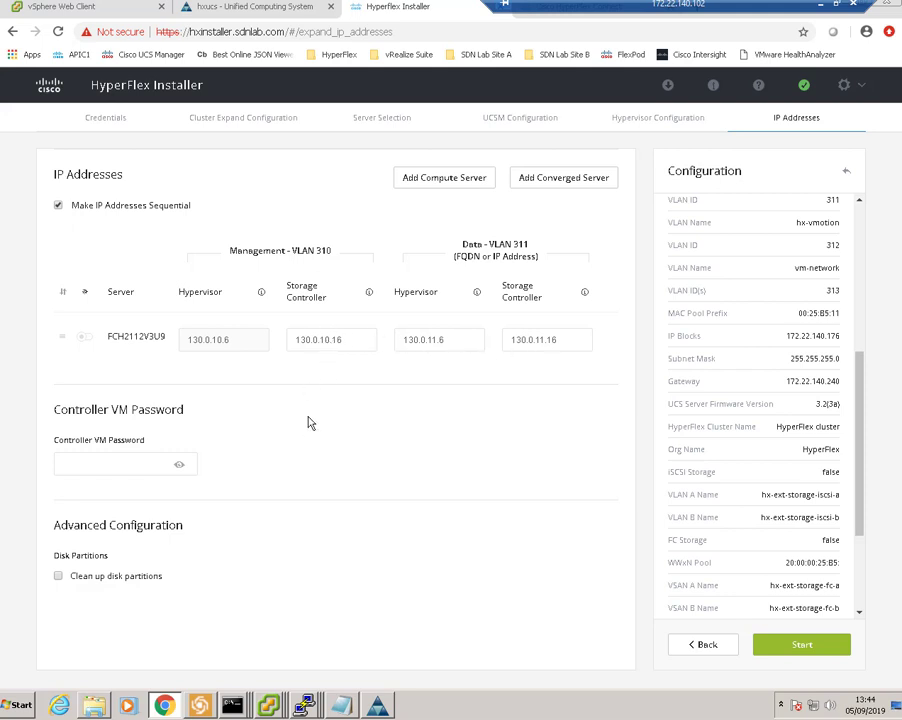
# Enter a complexity-compliant Controller VM password
pyautogui.click(107, 464)
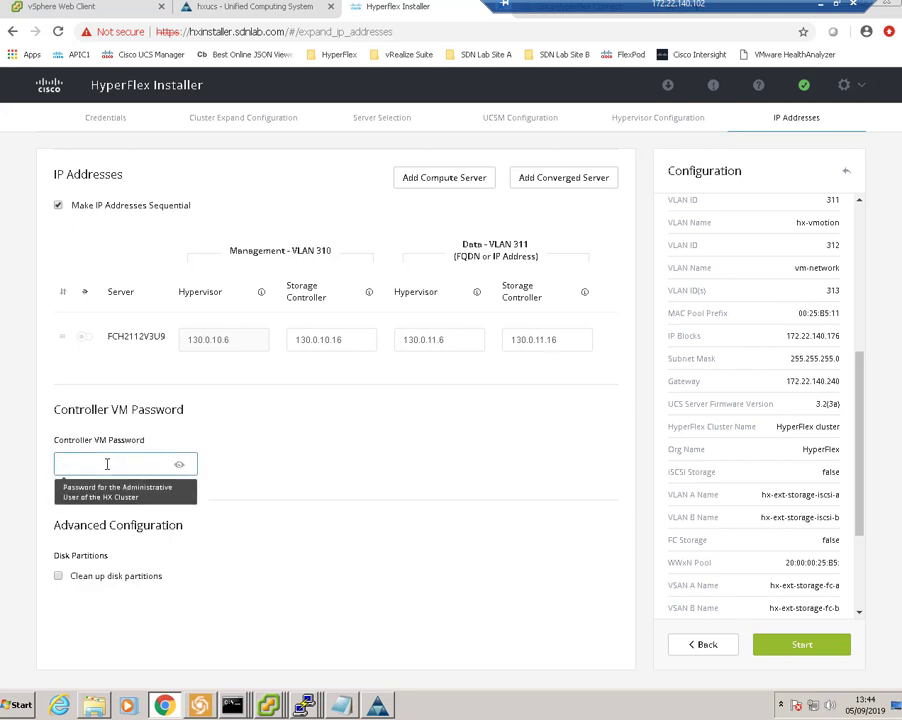
pyautogui.write('******')
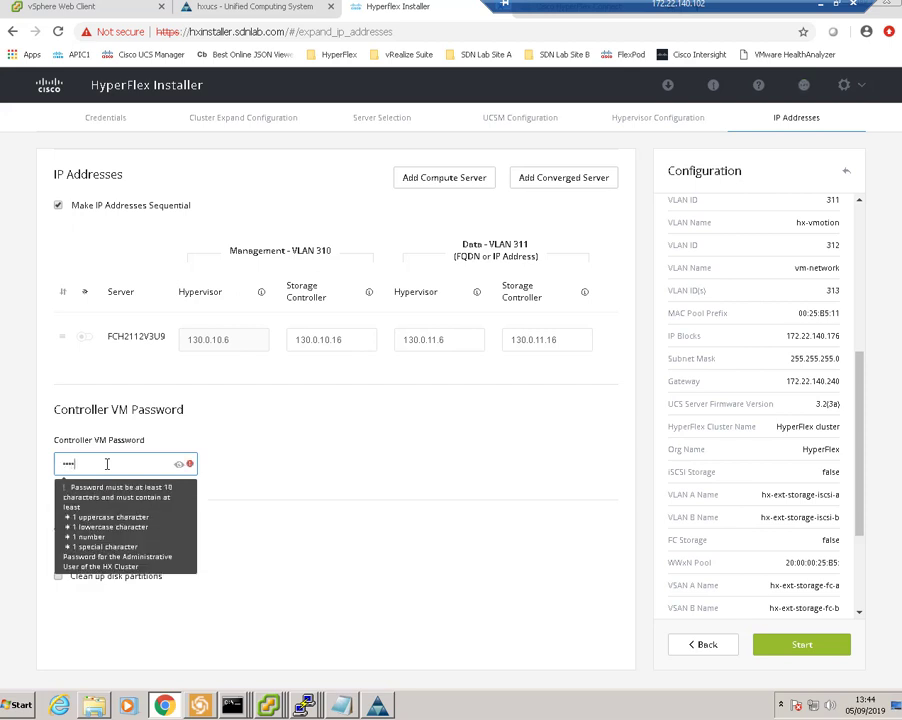
pyautogui.write('******')
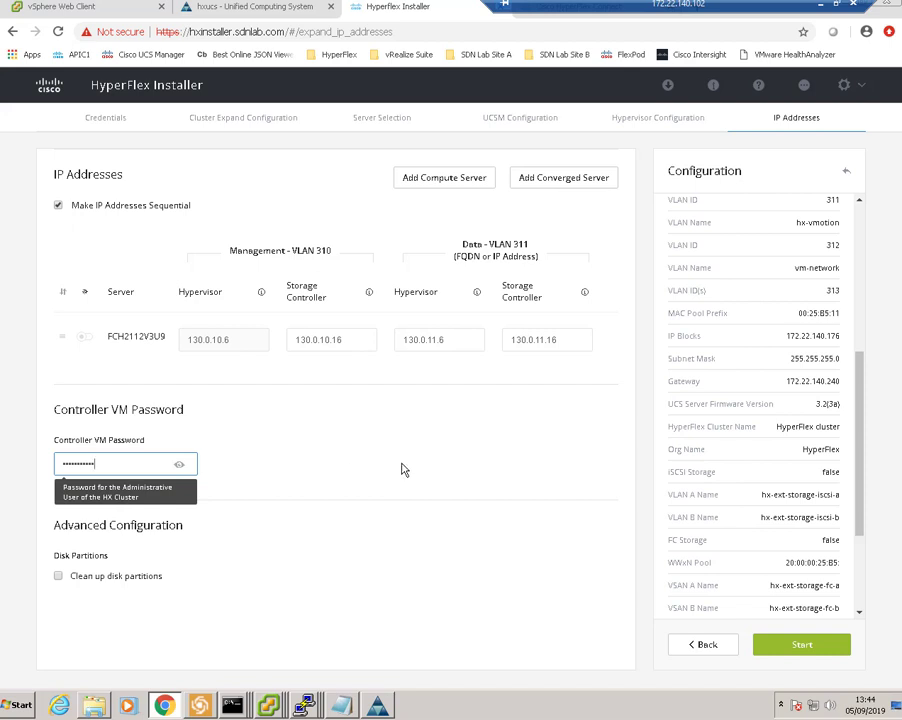
pyautogui.click(304, 485)
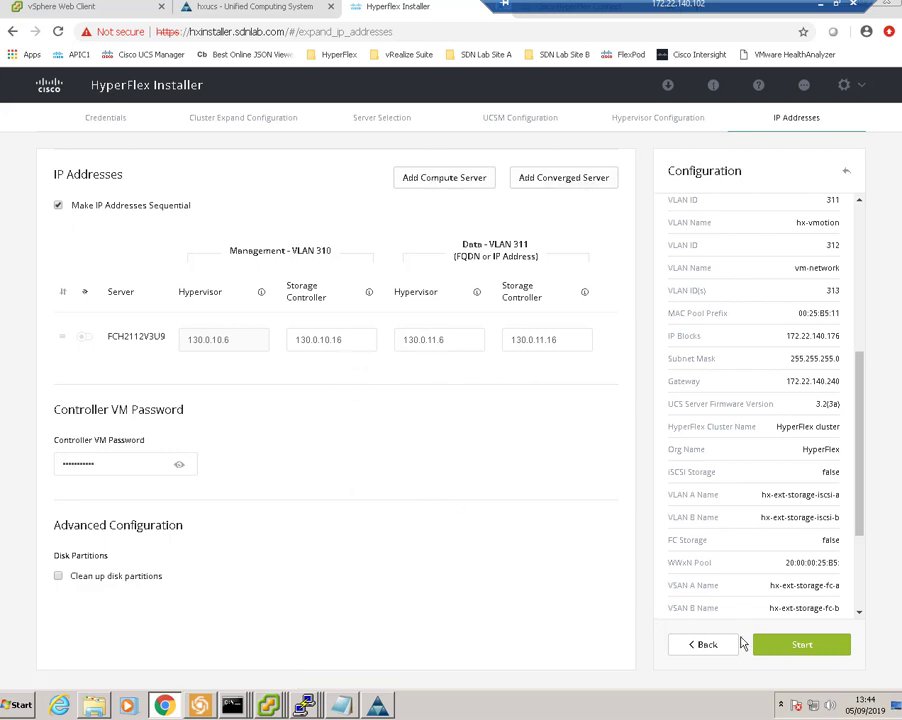
# Start the cluster expansion and let UCSM Configuration run
pyautogui.click(802, 645)
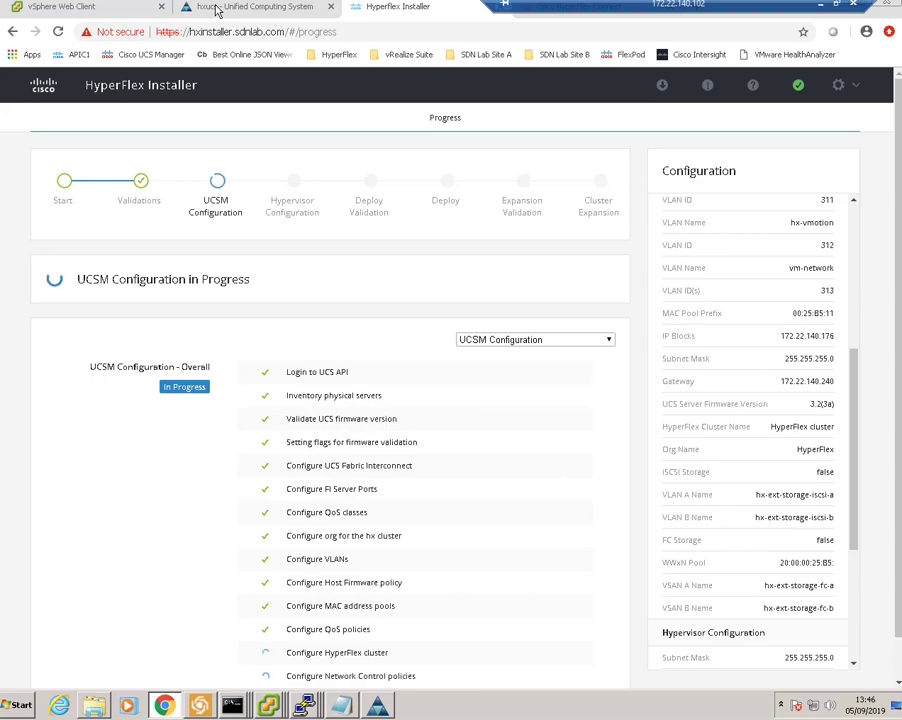
# In UCS Manager, view HyperFlex service profiles rack-unit-1 to rack-unit-5 pending reboot, cancelling Pending Activities
pyautogui.click(217, 11)
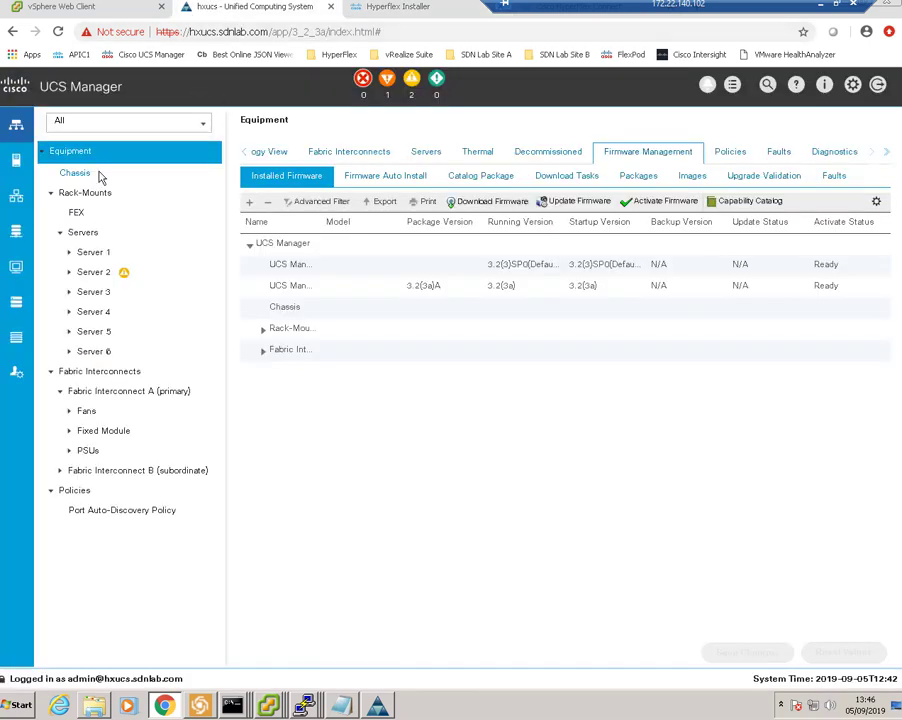
pyautogui.click(16, 196)
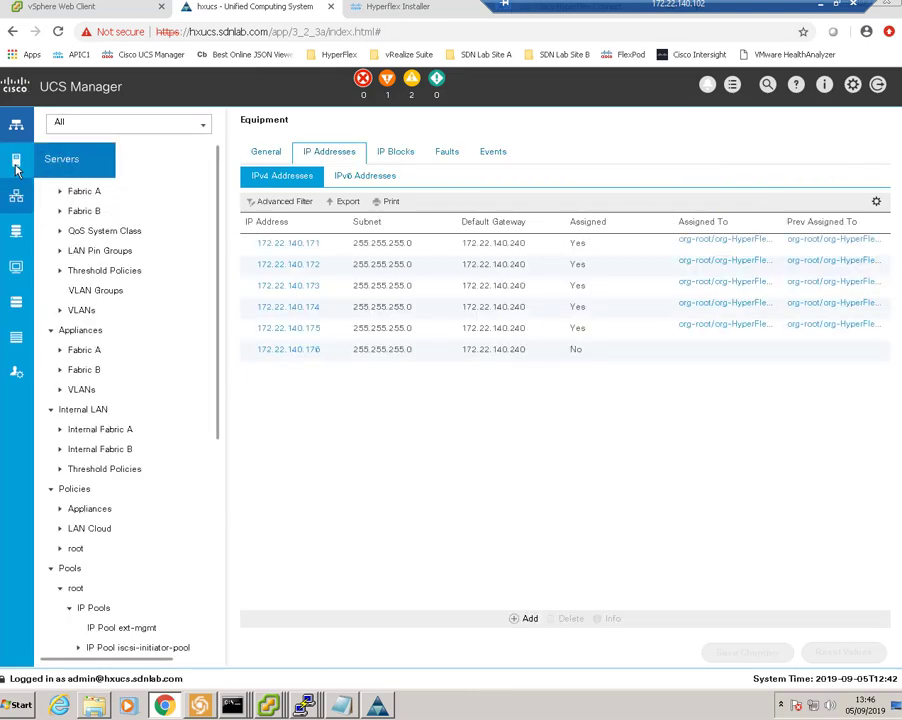
pyautogui.click(16, 168)
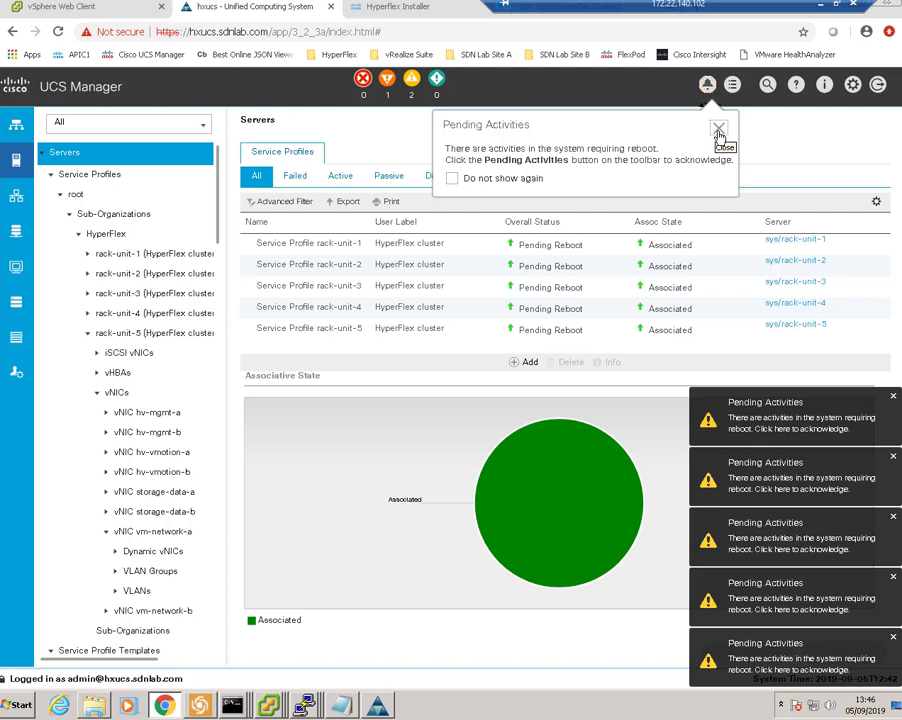
pyautogui.click(719, 131)
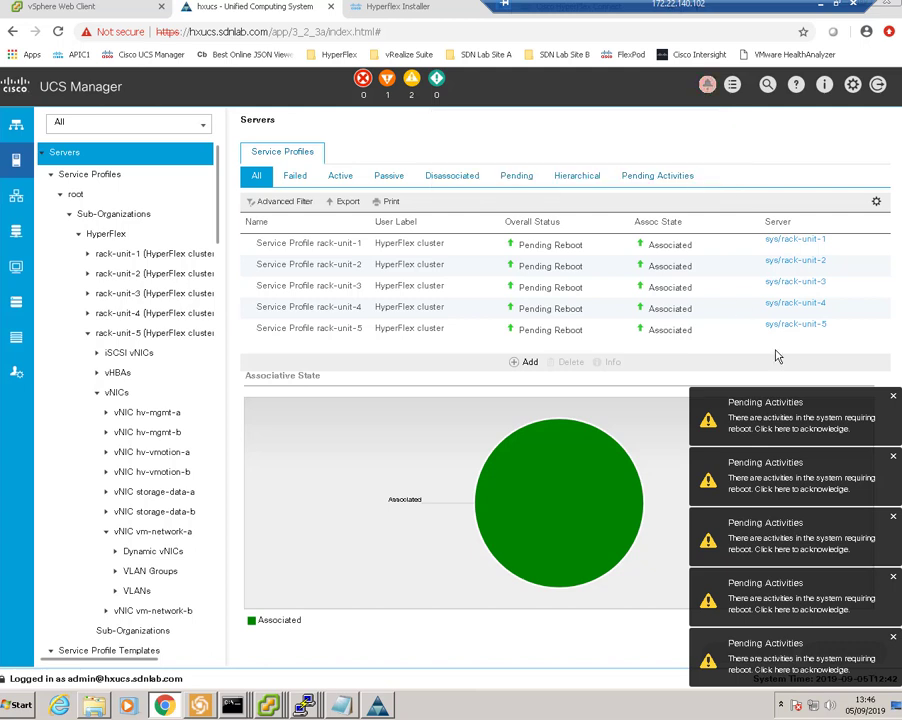
pyautogui.click(890, 460)
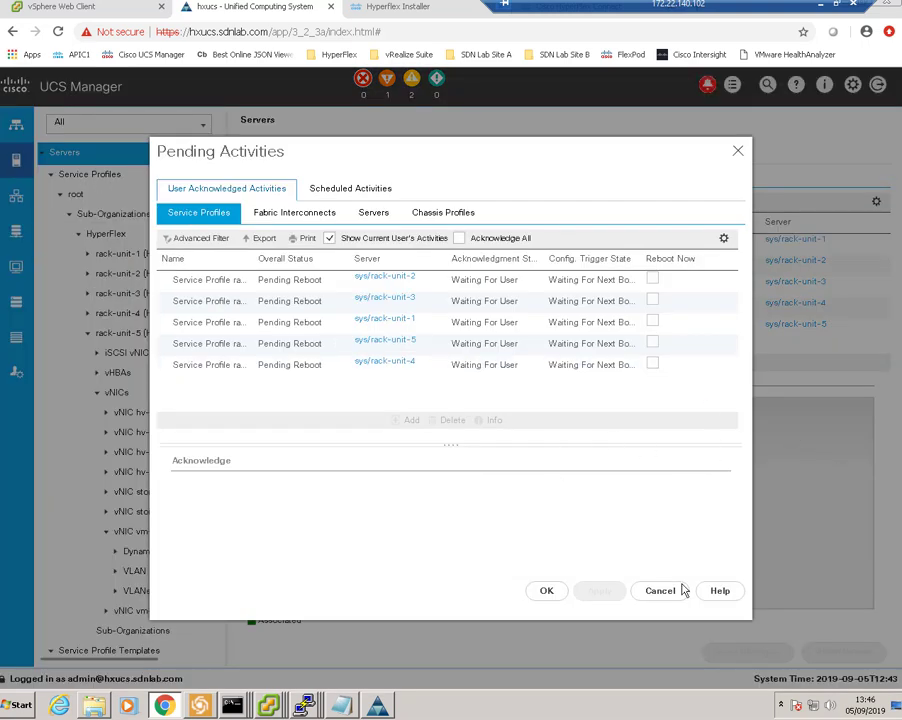
pyautogui.click(670, 591)
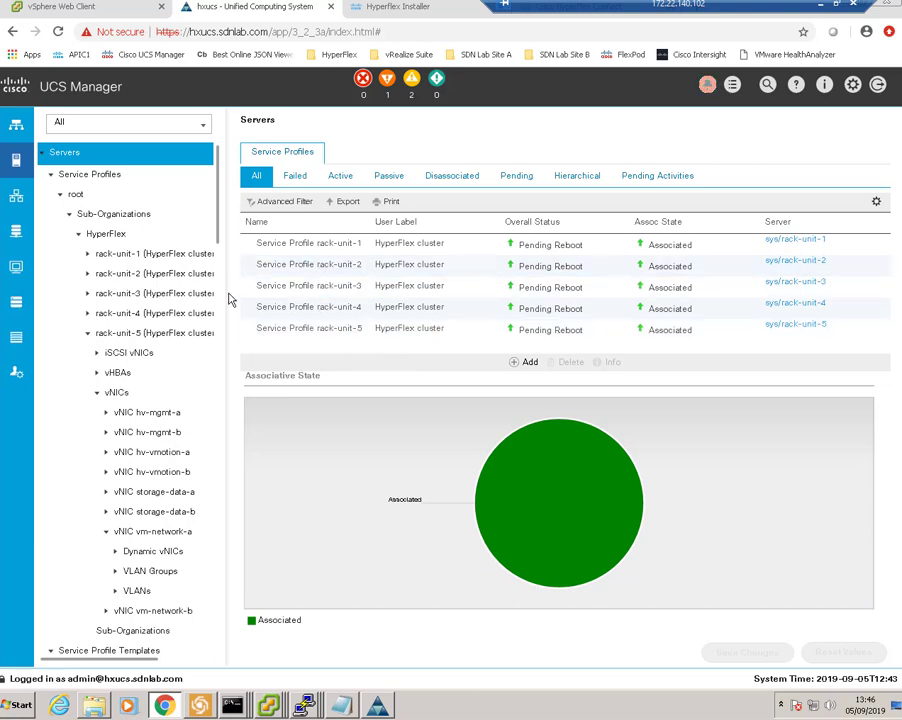
pyautogui.click(16, 199)
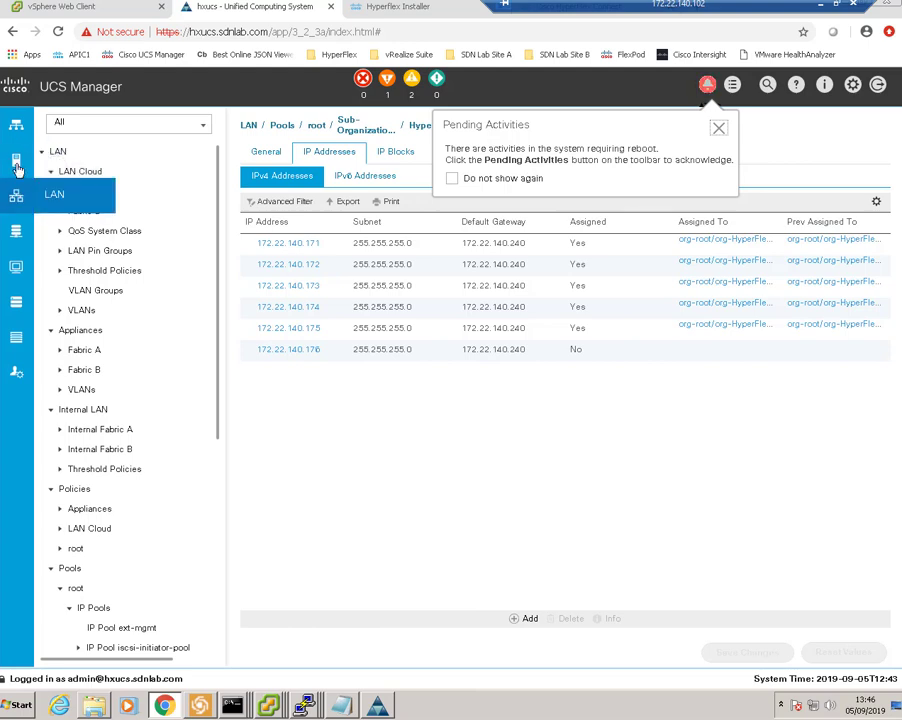
pyautogui.click(17, 167)
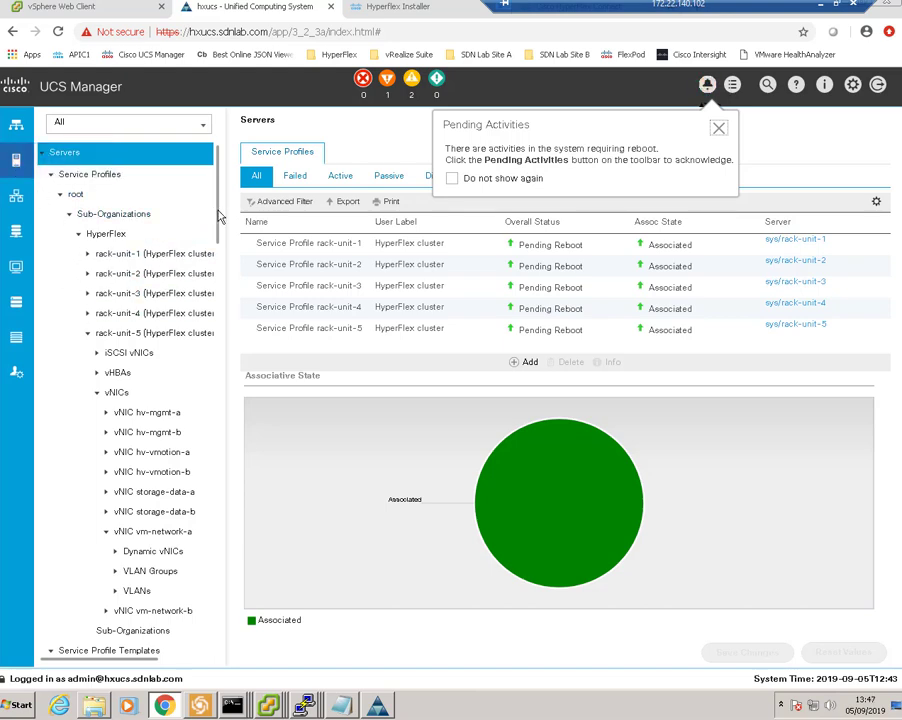
pyautogui.scroll(-8, 221, 217)
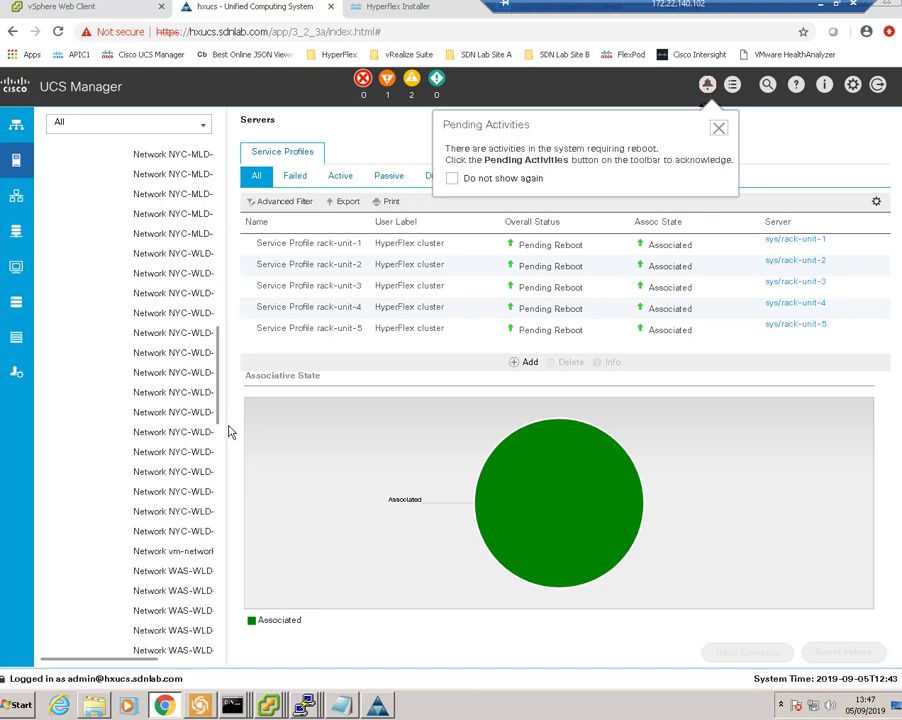
pyautogui.moveTo(228, 432); pyautogui.dragTo(214, 642)
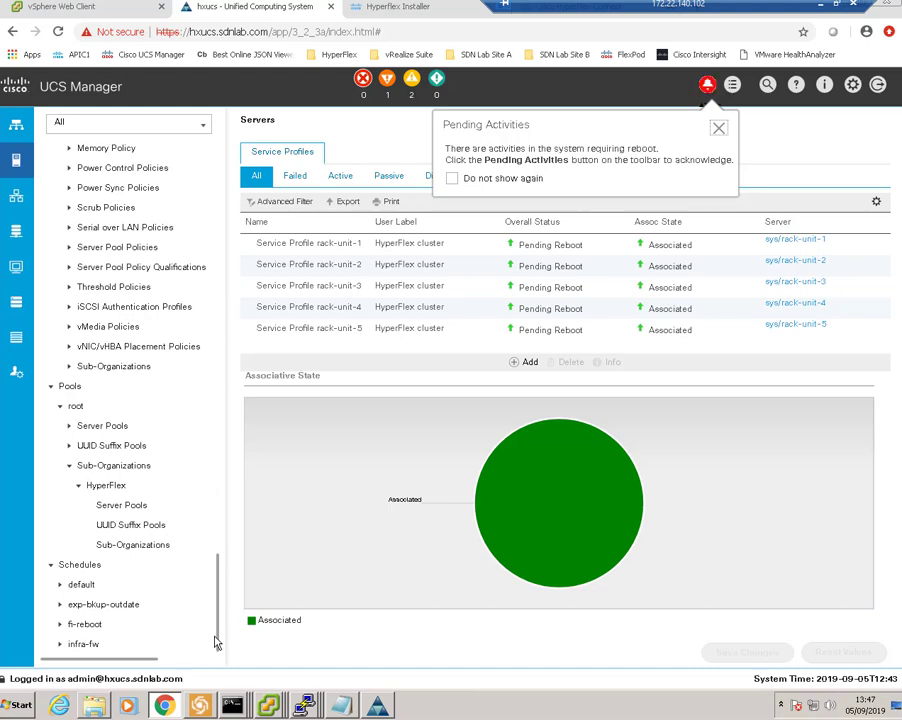
pyautogui.moveTo(214, 642); pyautogui.dragTo(240, 176)
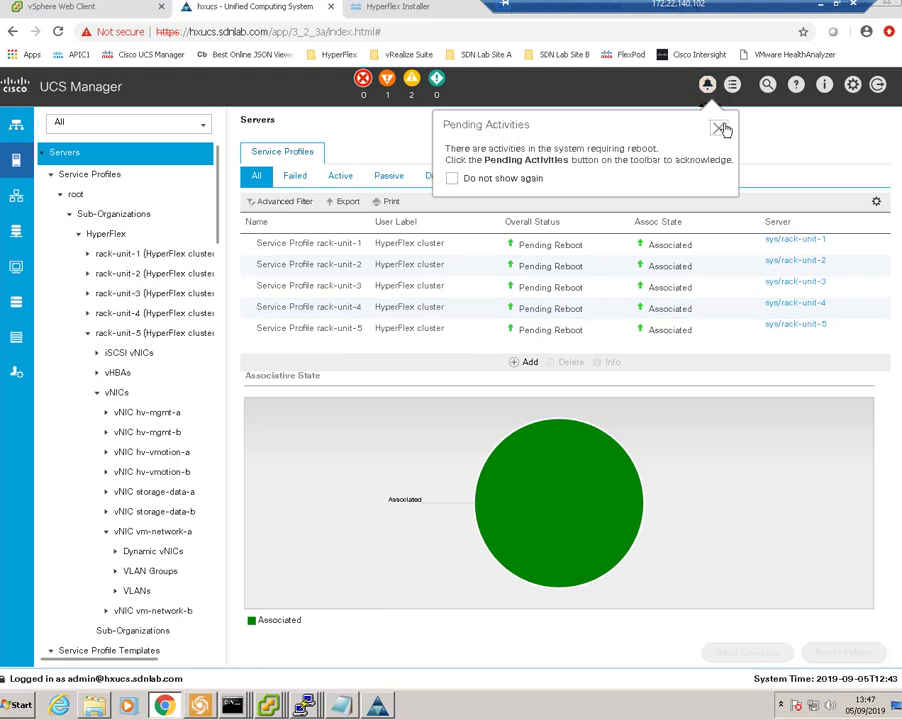
pyautogui.click(718, 127)
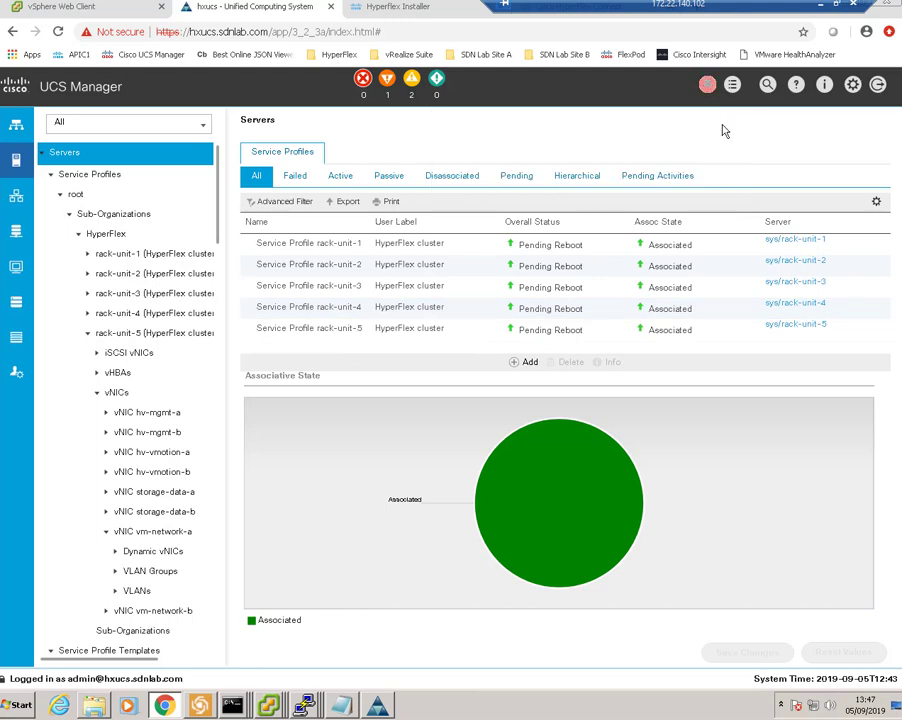
# Follow the UCSM Configuration progress list down to the running HyperFlex cluster configuration step
pyautogui.click(410, 14)
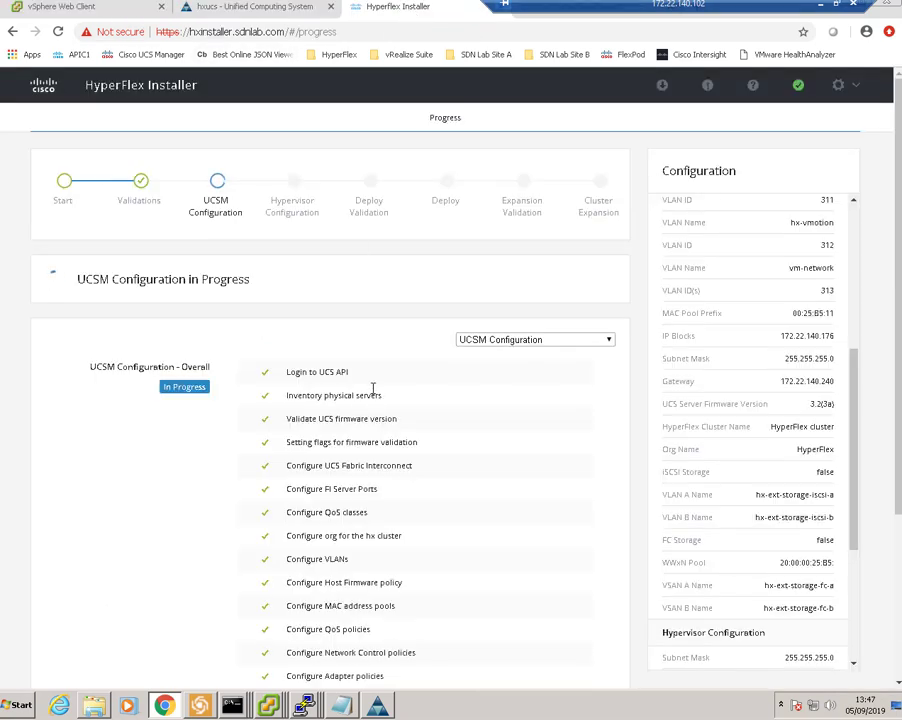
pyautogui.scroll(-2, 400, 420)
pyautogui.scroll(-2, 400, 425)
pyautogui.scroll(-1, 405, 520)
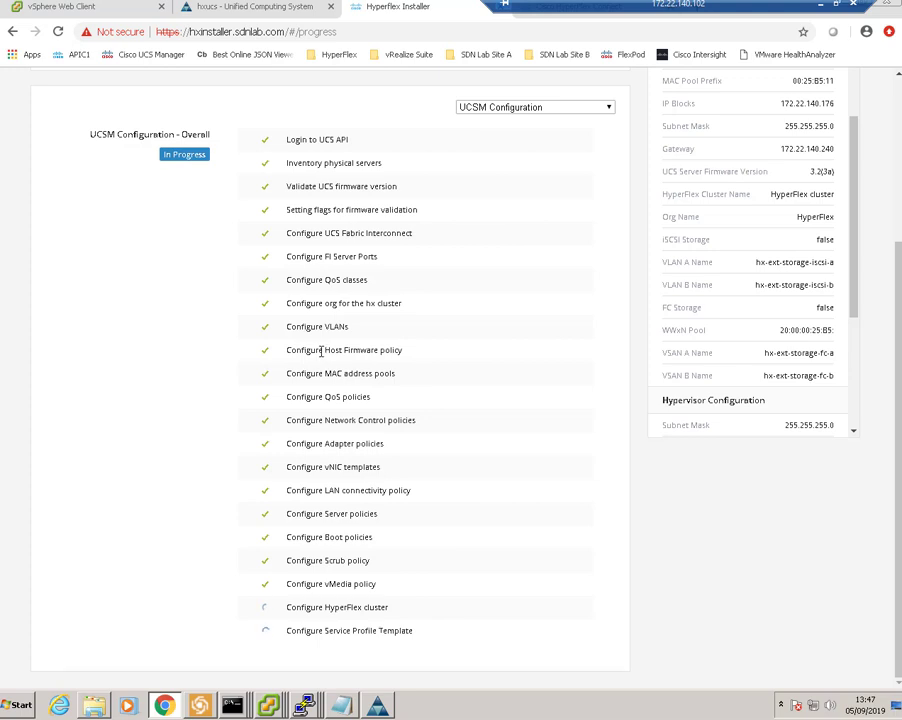
pyautogui.scroll(1, 320, 350)
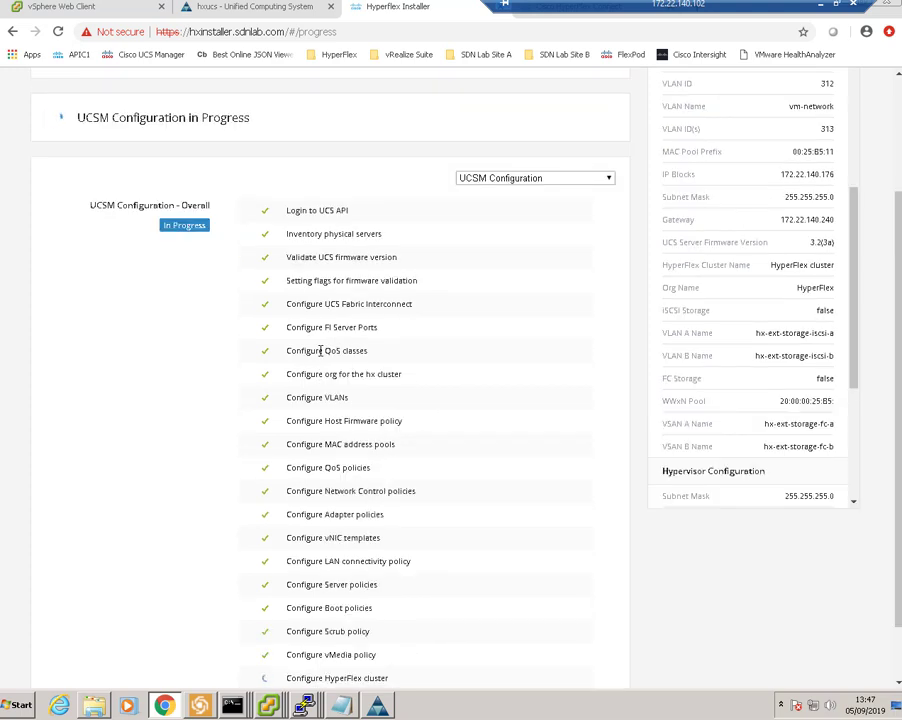
# In UCS Manager, dismiss the pending-reboot notice and recheck the IP pool address assignments
pyautogui.click(262, 12)
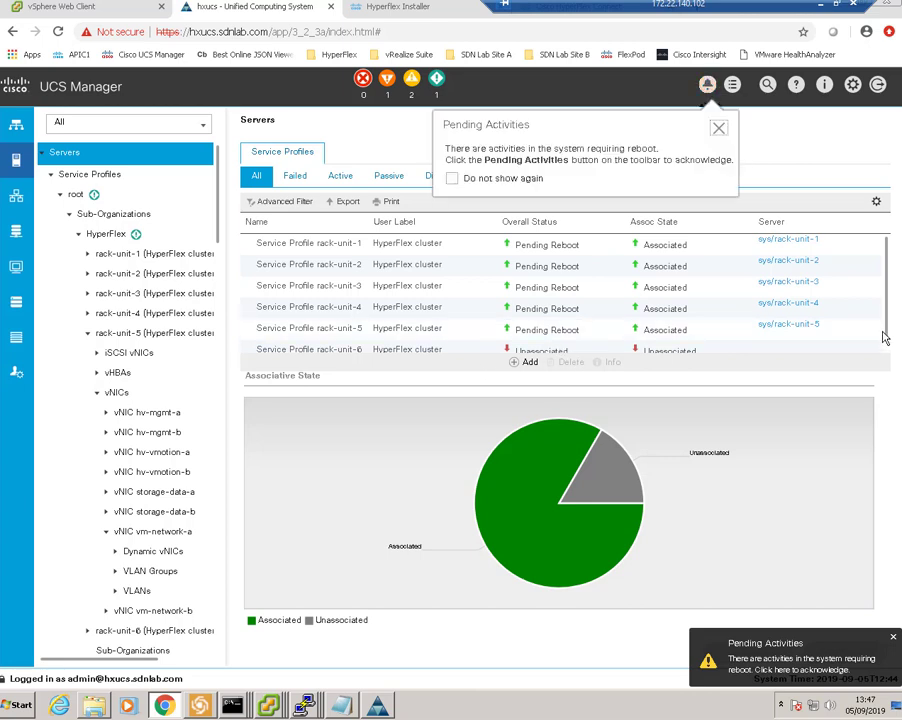
pyautogui.scroll(-1, 886, 325)
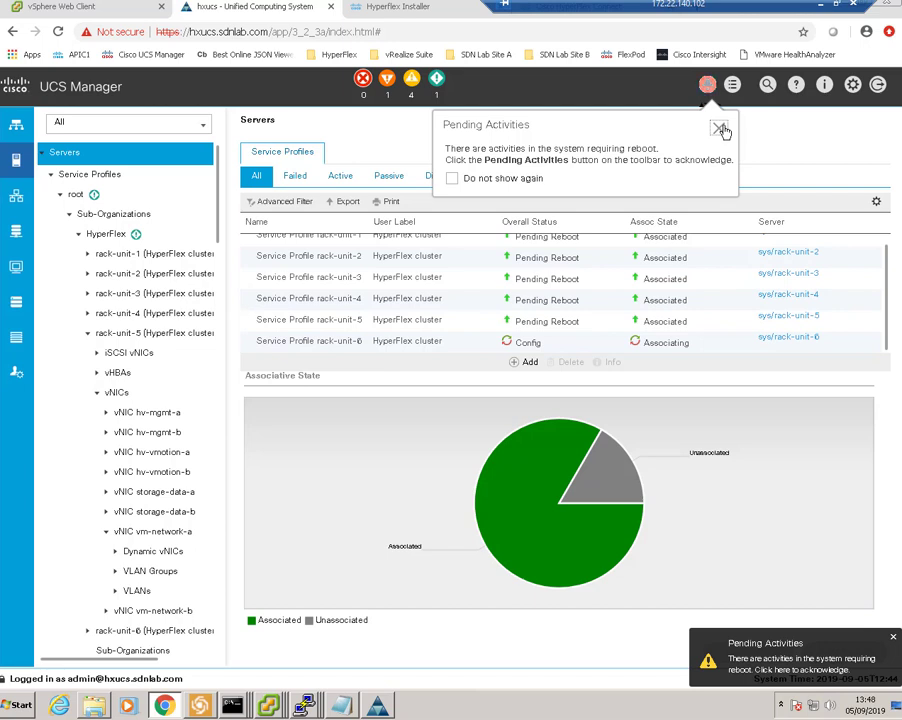
pyautogui.click(720, 129)
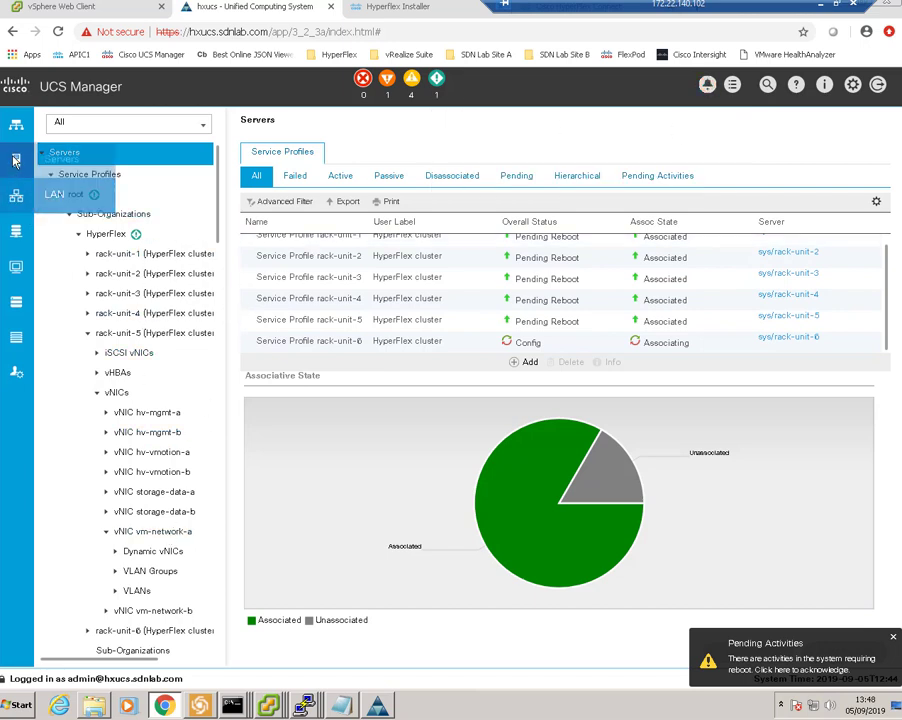
pyautogui.click(16, 195)
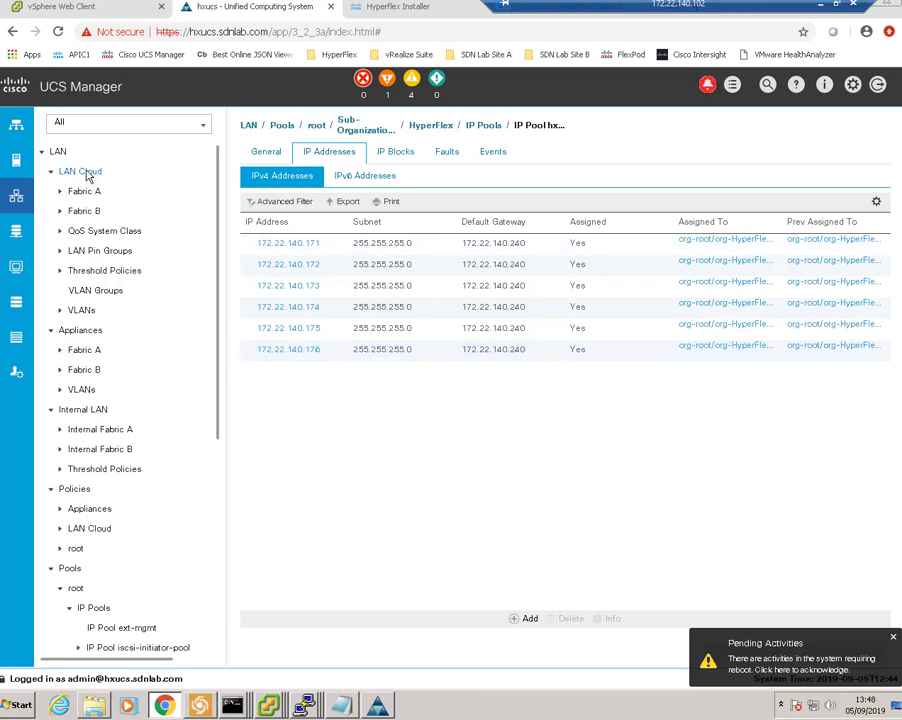
# Review the service profiles list, collapse rack-unit-5 and open rack-unit-6's profile details
pyautogui.click(17, 162)
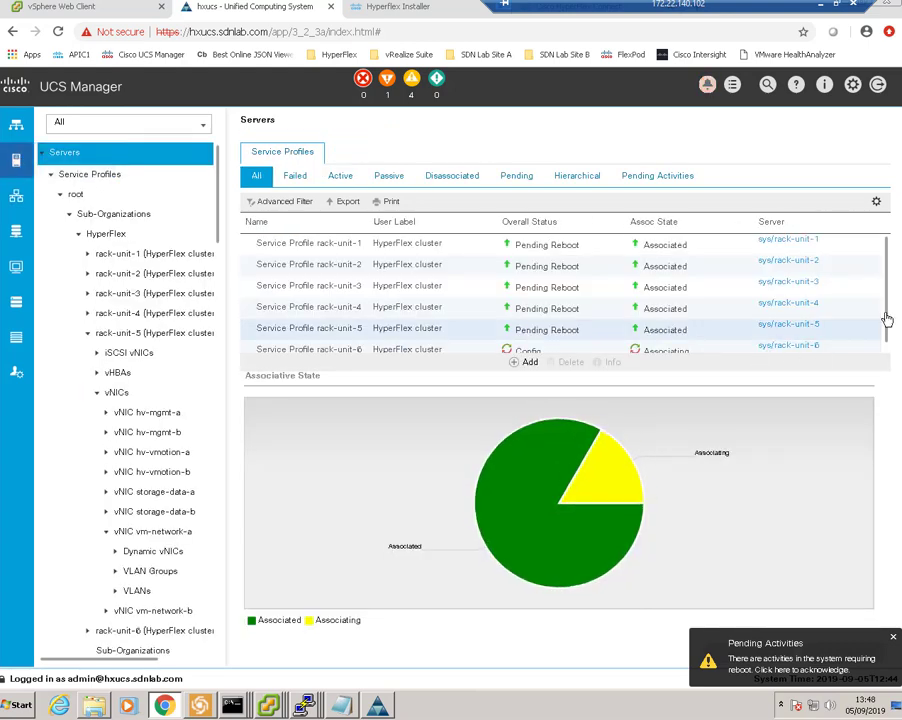
pyautogui.scroll(-1, 887, 344)
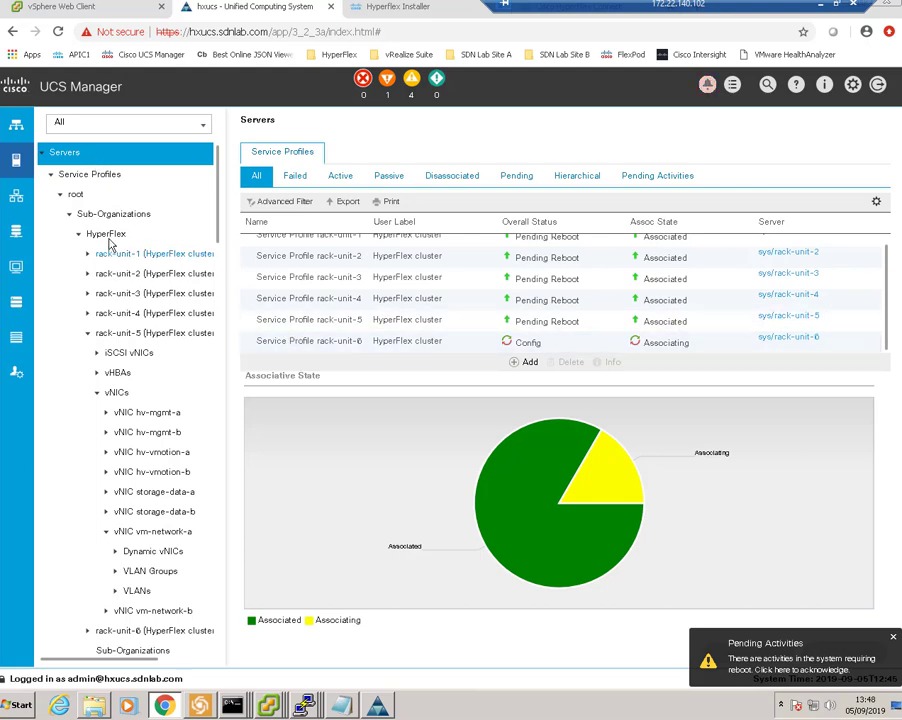
pyautogui.click(88, 337)
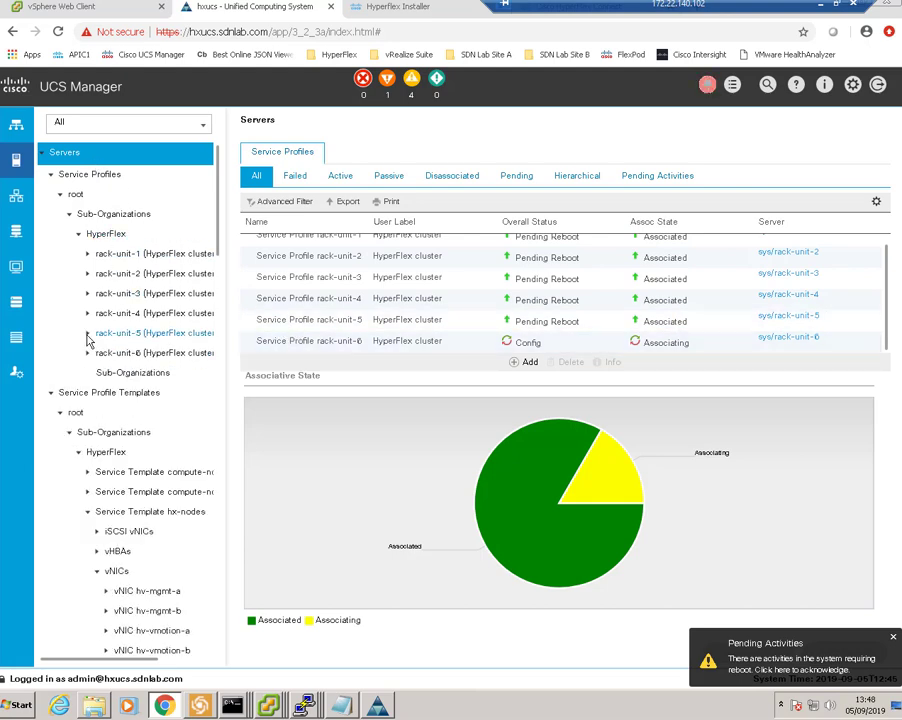
pyautogui.click(151, 352)
# Launch rack-unit-6's KVM console, bypassing the untrusted certificate, and start the KVM client
pyautogui.rightClick(151, 352)
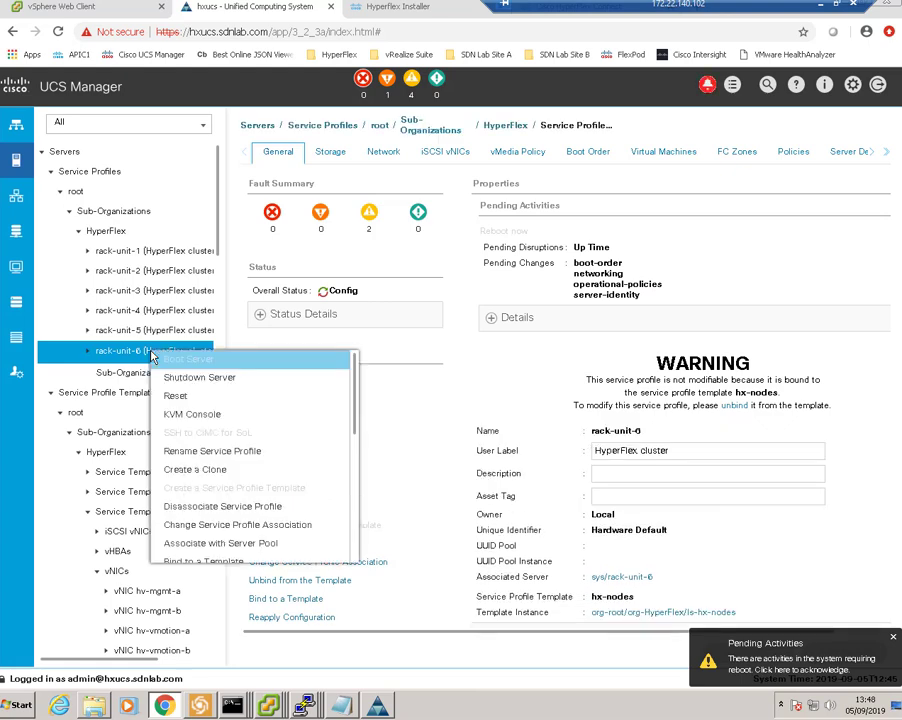
pyautogui.click(194, 410)
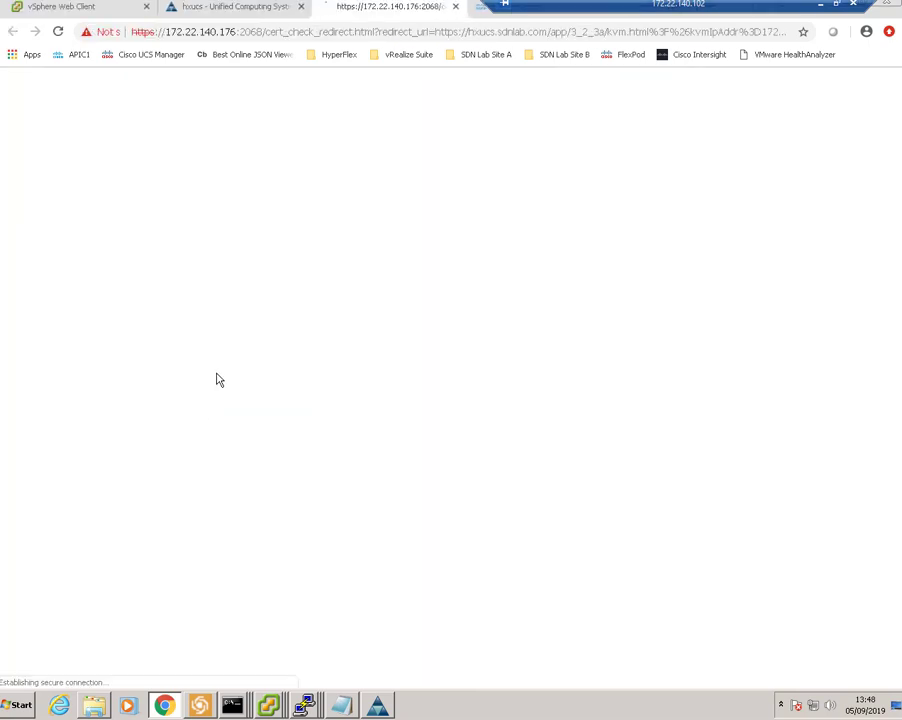
pyautogui.click(270, 440)
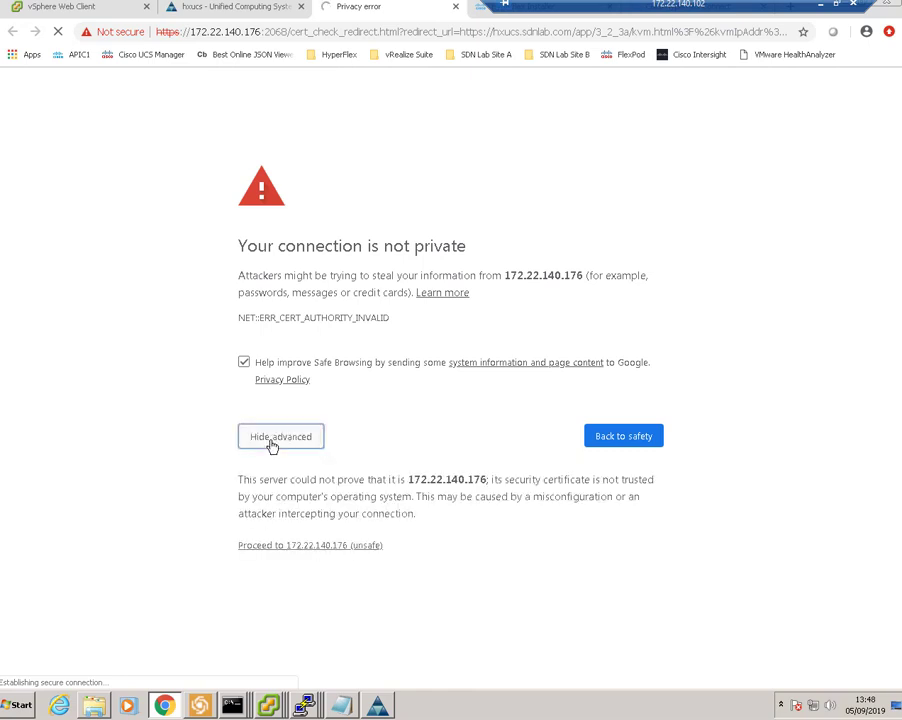
pyautogui.click(288, 547)
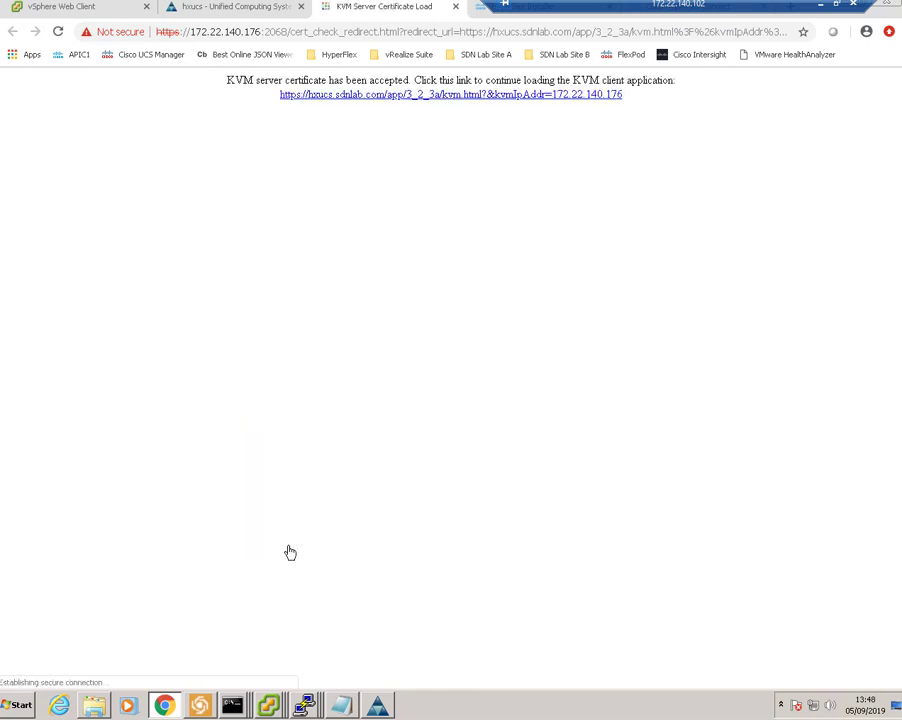
pyautogui.click(397, 96)
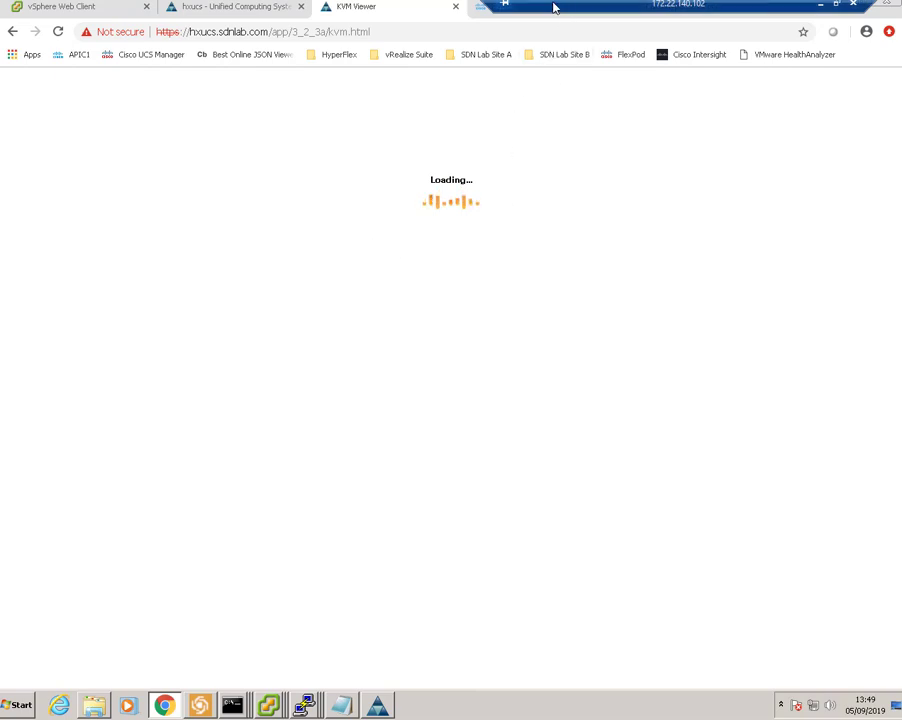
pyautogui.moveTo(584, 7); pyautogui.dragTo(606, 8)
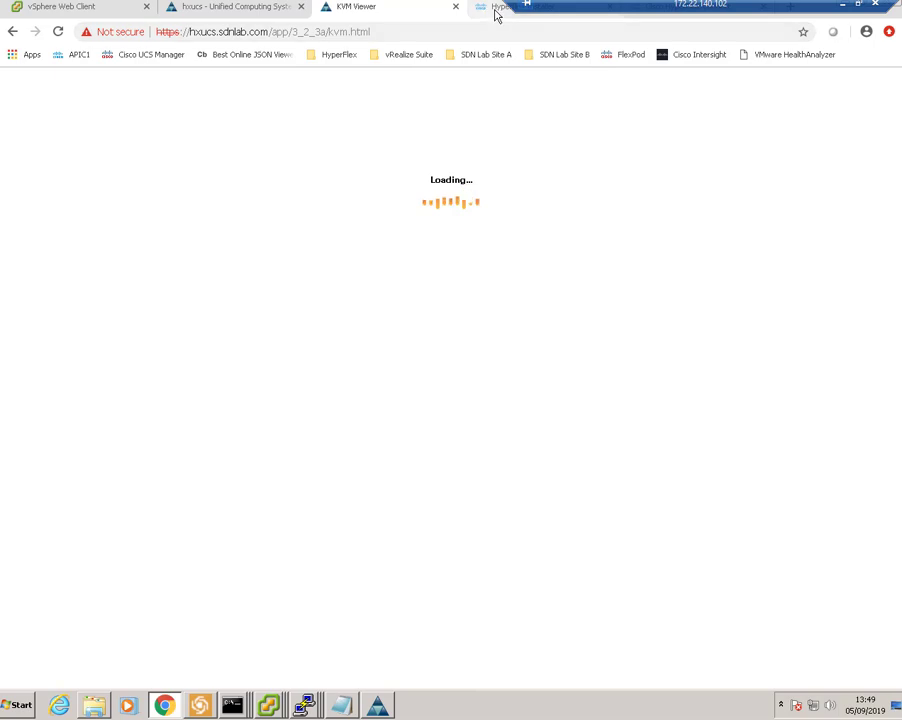
# Scroll the installer progress page to rack-unit-6's tasks, with HX server configuration running
pyautogui.click(497, 12)
pyautogui.scroll(-3, 370, 280)
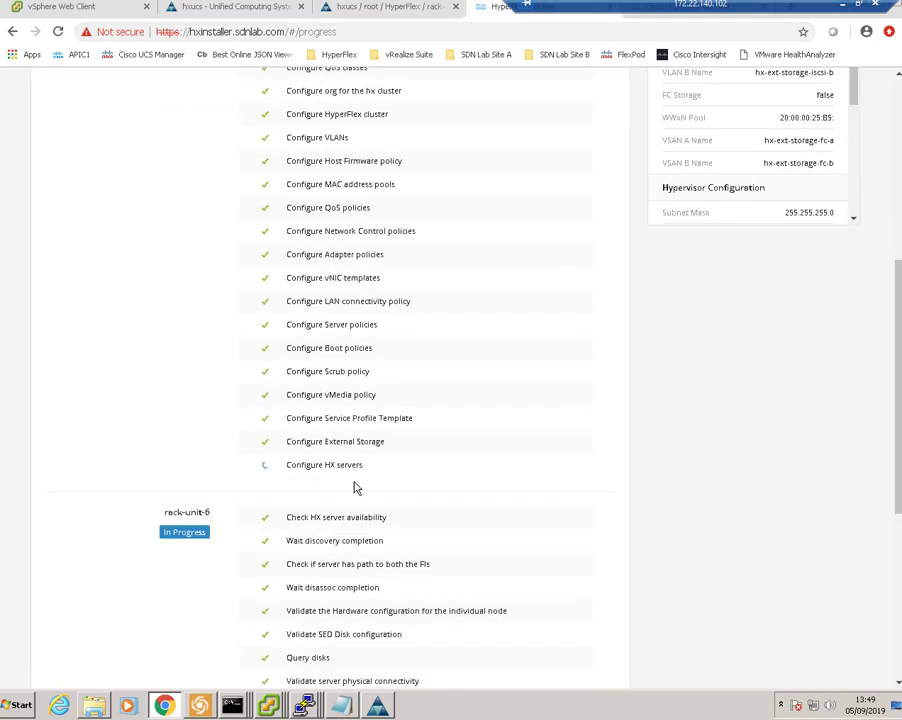
pyautogui.scroll(-3, 354, 486)
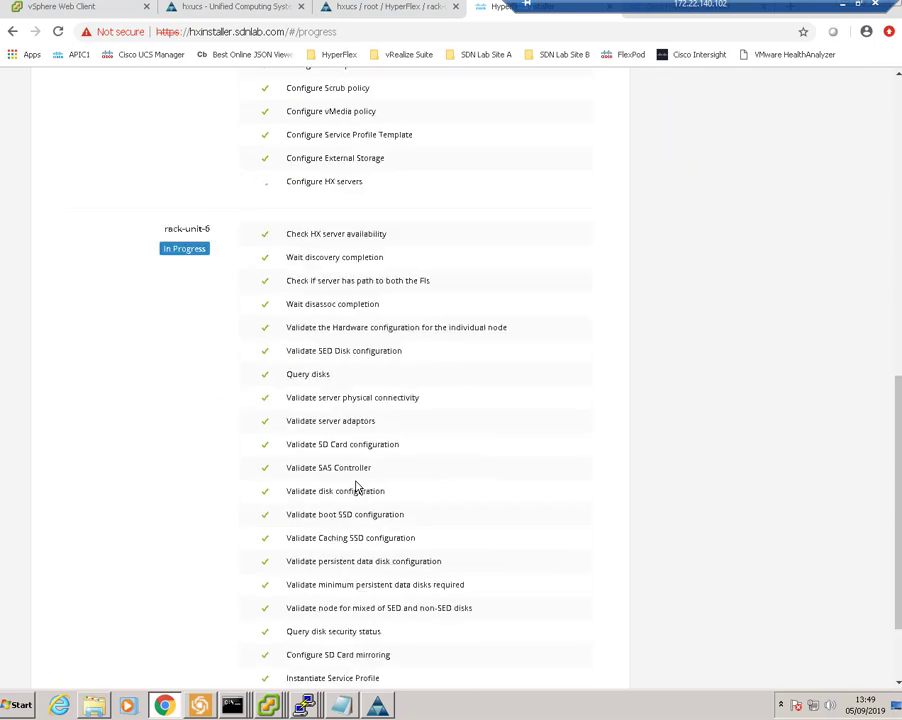
pyautogui.scroll(-3, 355, 486)
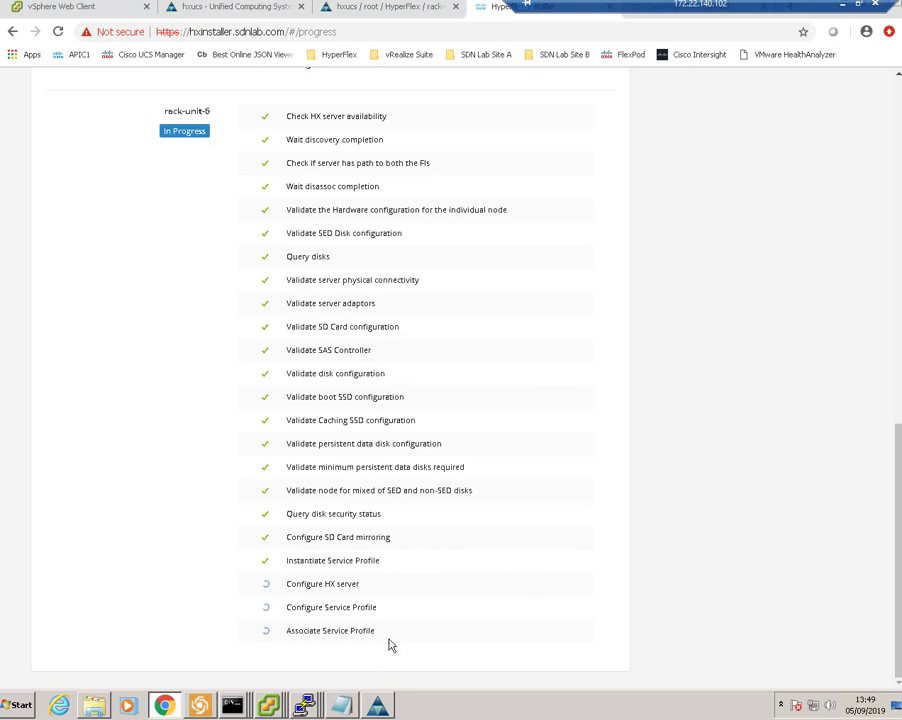
# Check association status under HyperFlex Sub-Organizations Service Profiles, then view rack-unit-6's No Signal console
pyautogui.click(214, 12)
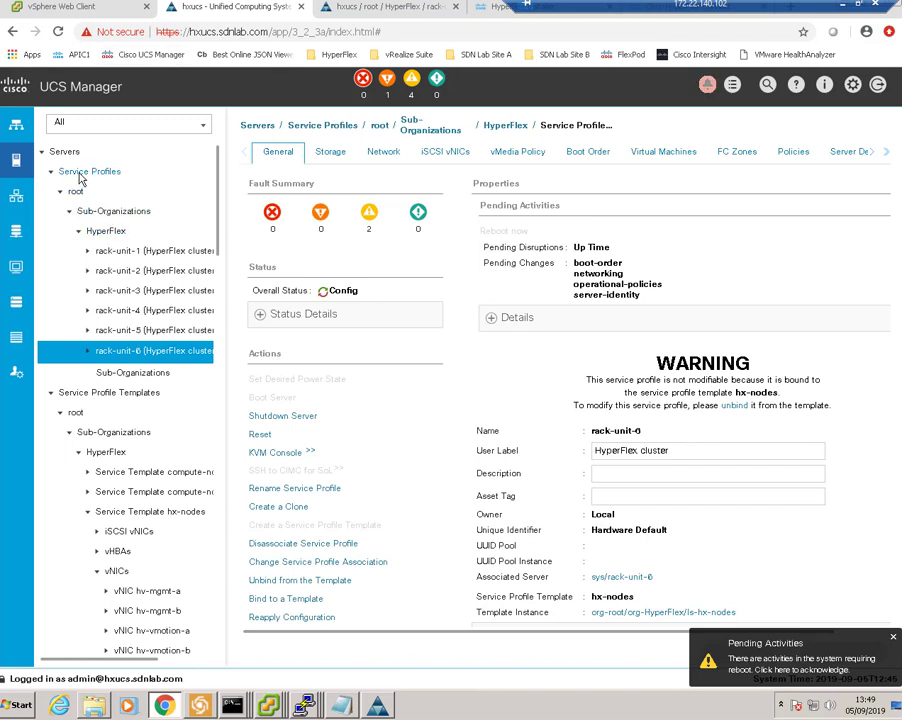
pyautogui.click(105, 232)
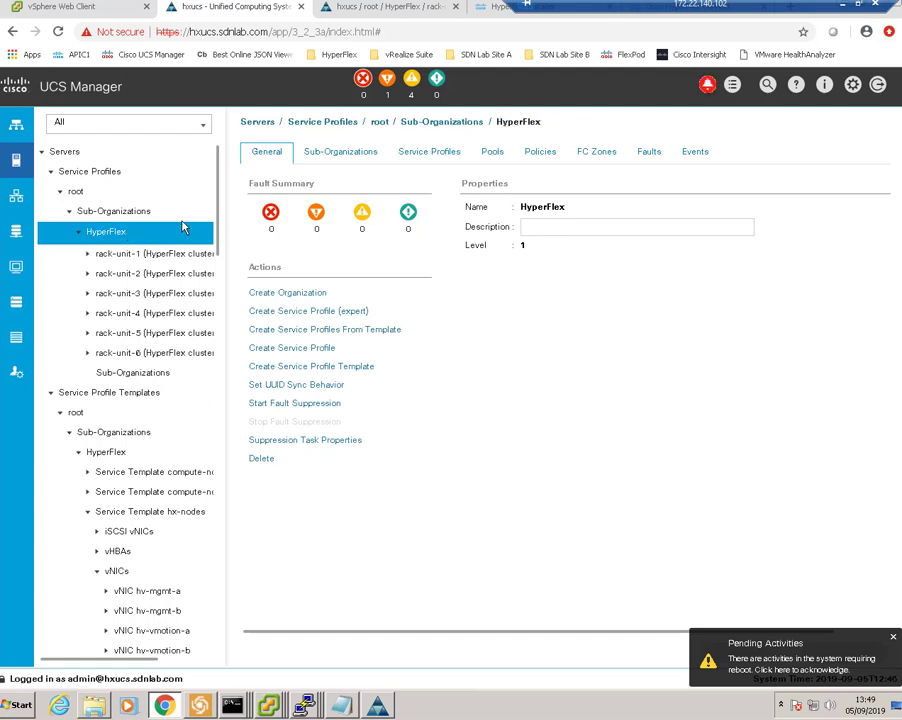
pyautogui.click(113, 212)
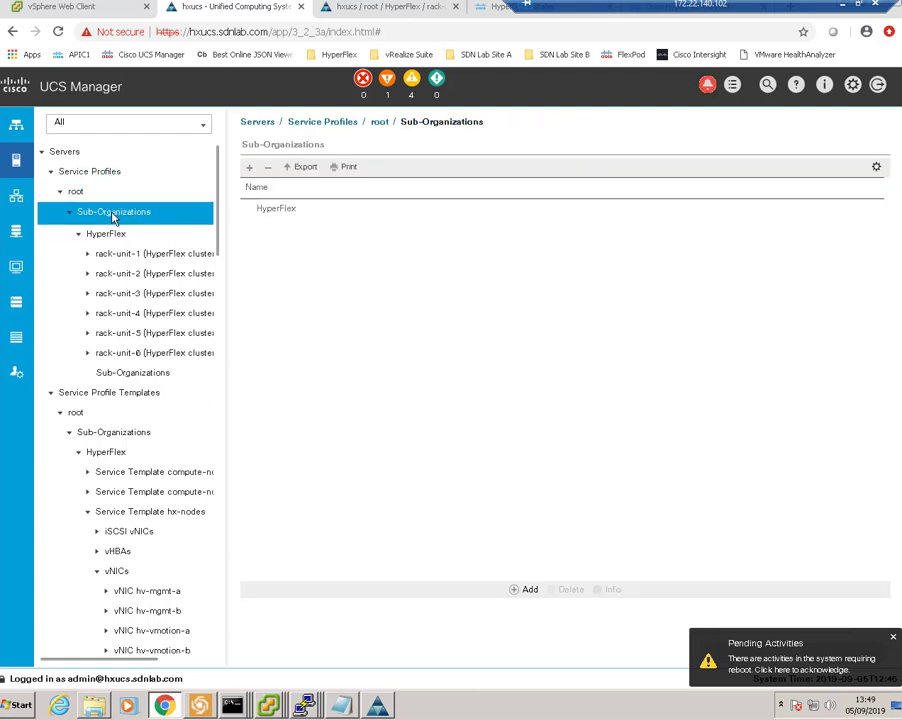
pyautogui.click(101, 173)
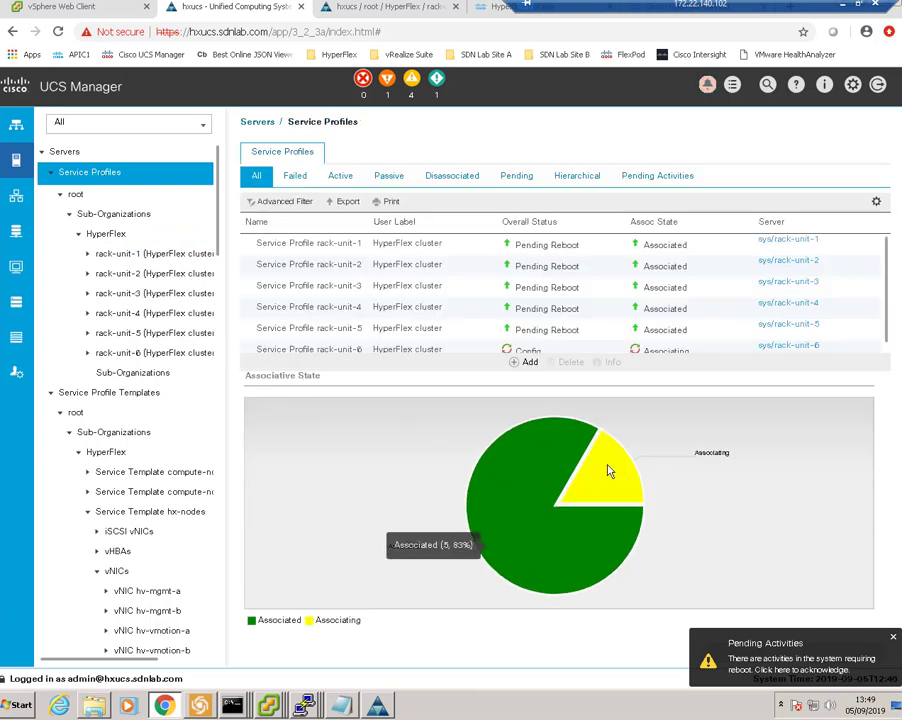
pyautogui.moveTo(610, 462)
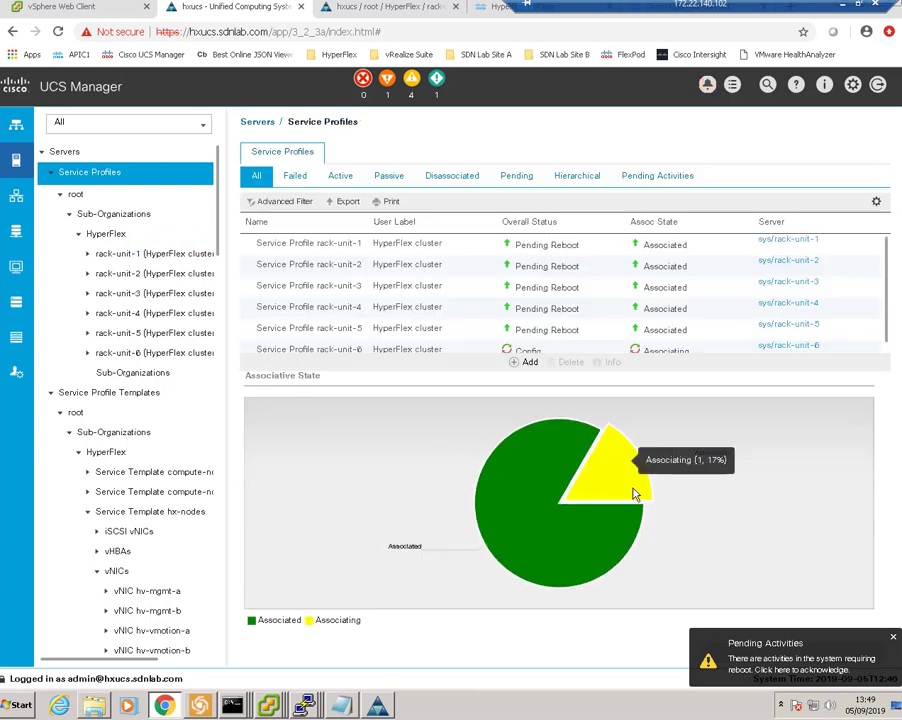
pyautogui.click(400, 7)
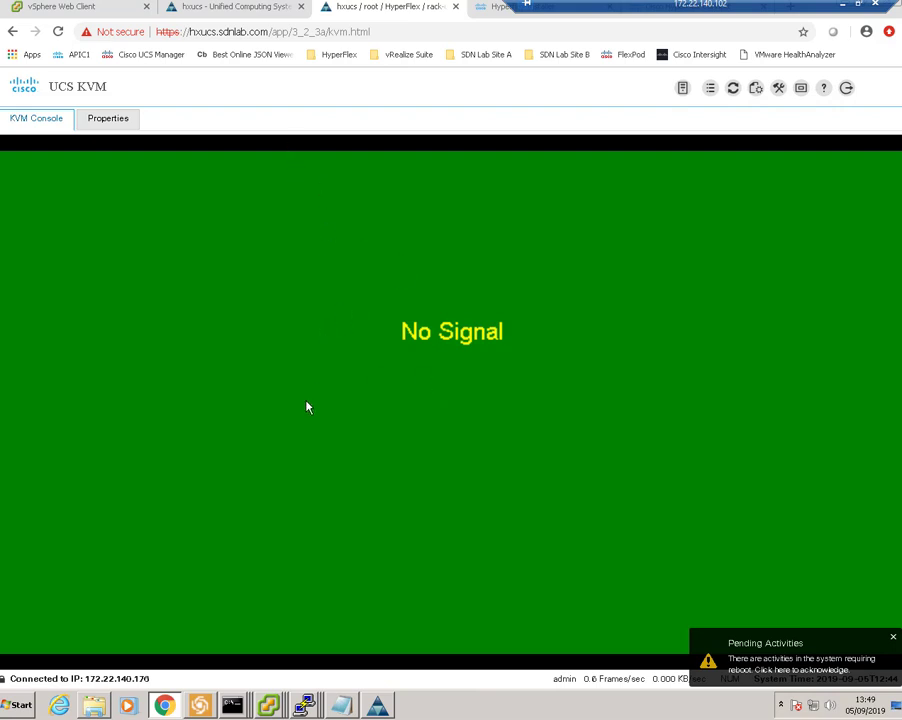
# Compare UCS Manager and the installer until rack-unit-6 completes Connect to SoL
pyautogui.click(250, 14)
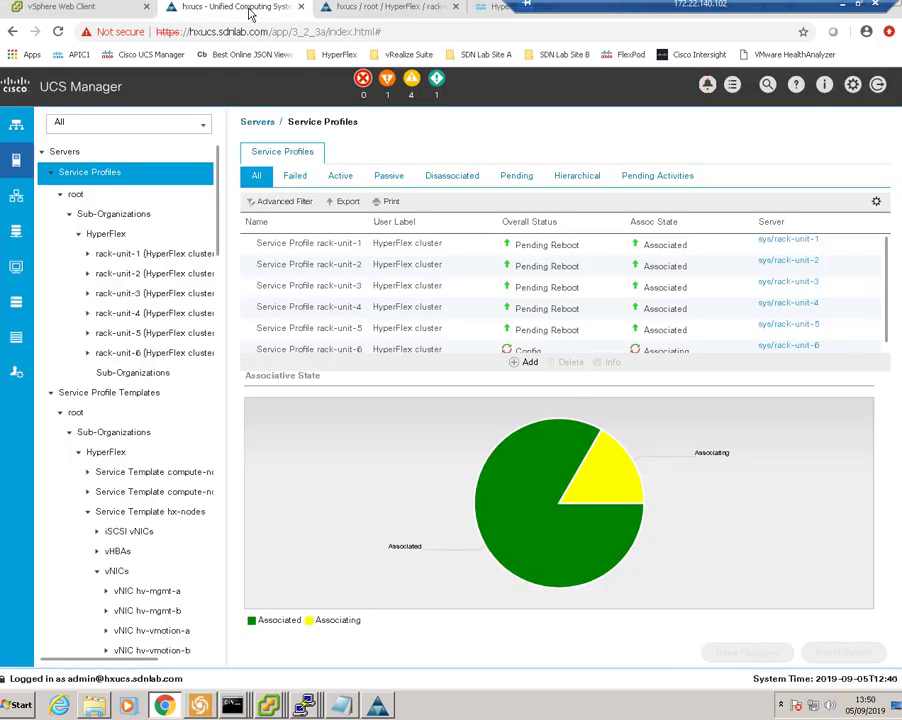
pyautogui.click(500, 9)
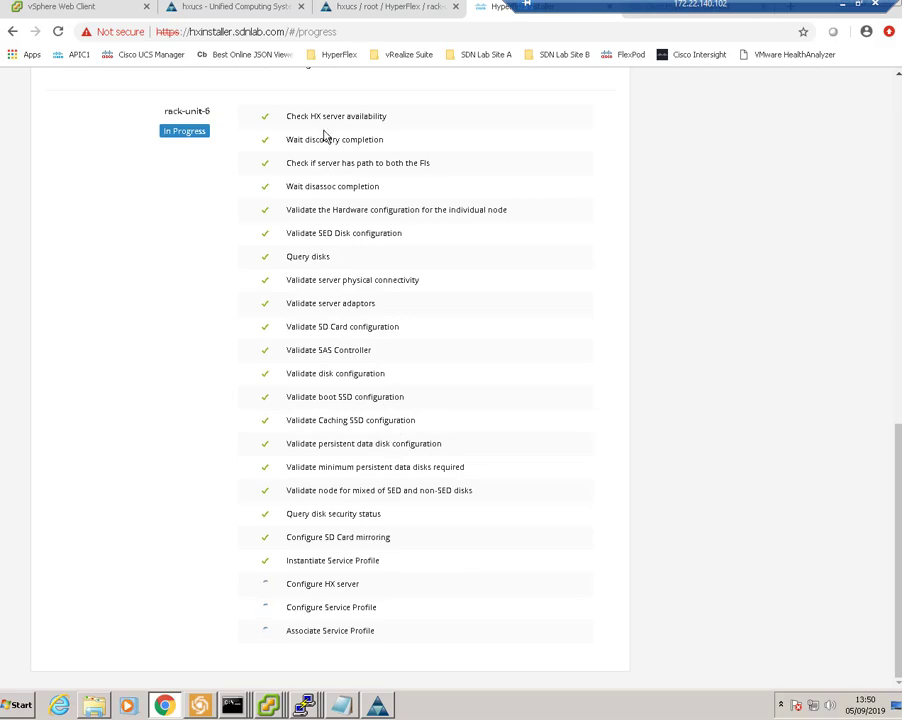
pyautogui.click(248, 10)
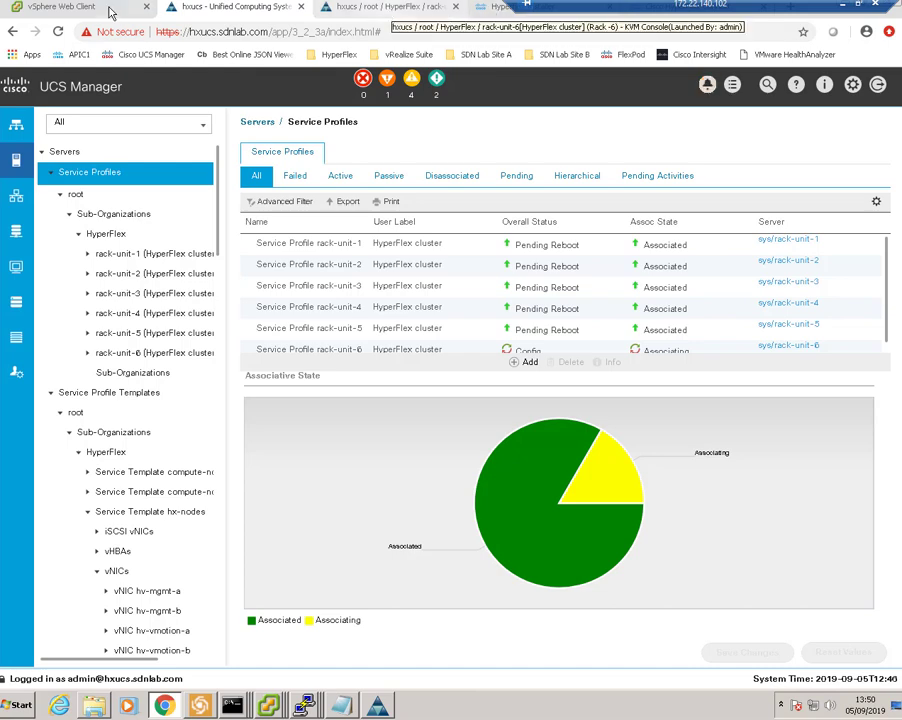
pyautogui.click(493, 12)
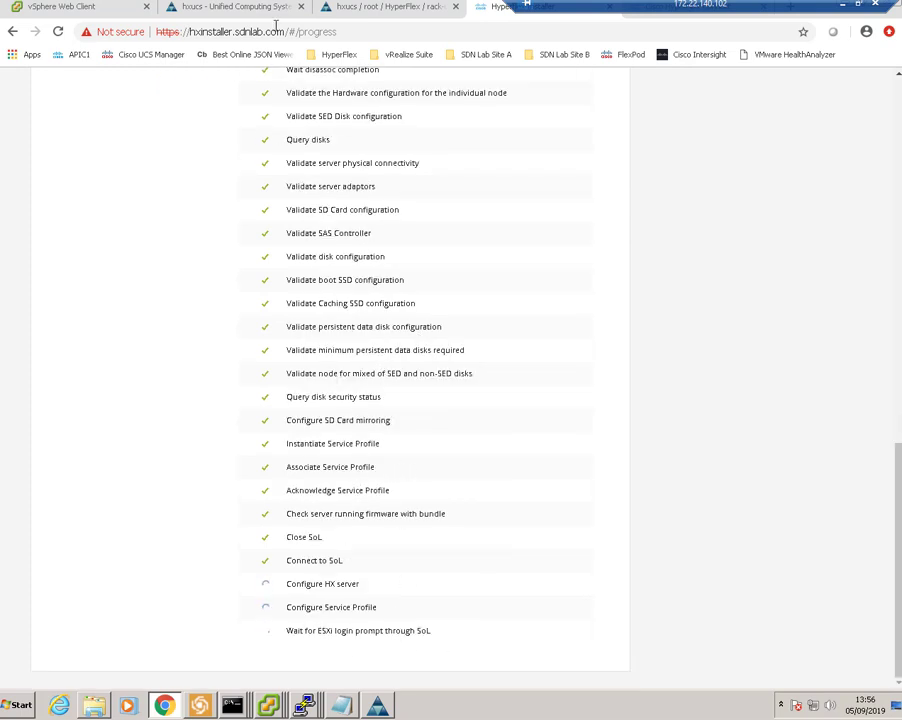
# Watch rack-unit-6 boot ESXi in the KVM console until Hypervisor Configuration completes and Deploy Validation starts
pyautogui.click(236, 10)
pyautogui.moveTo(577, 527)
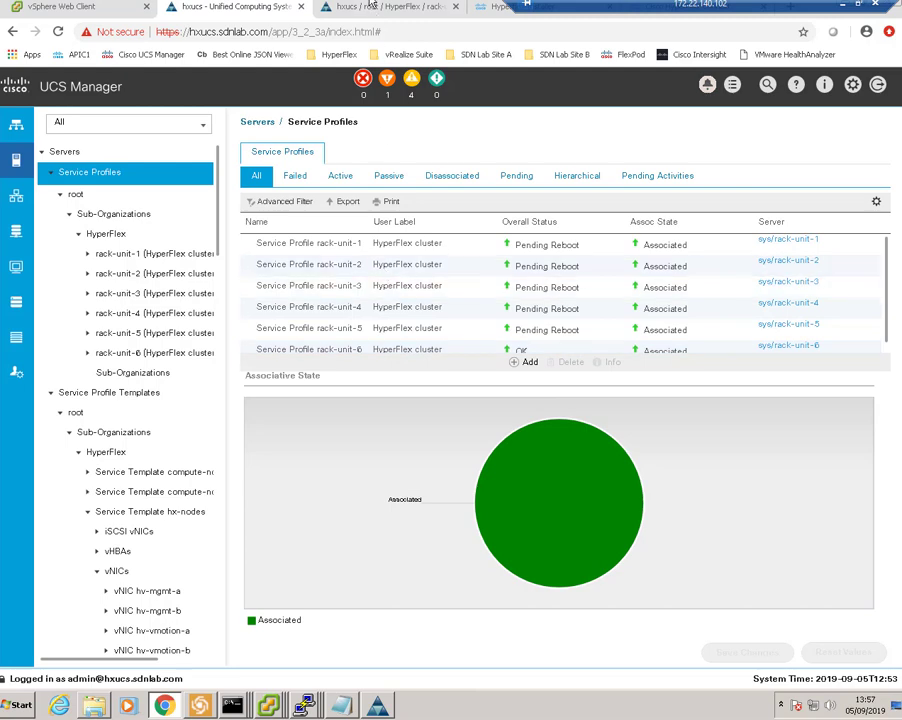
pyautogui.click(375, 9)
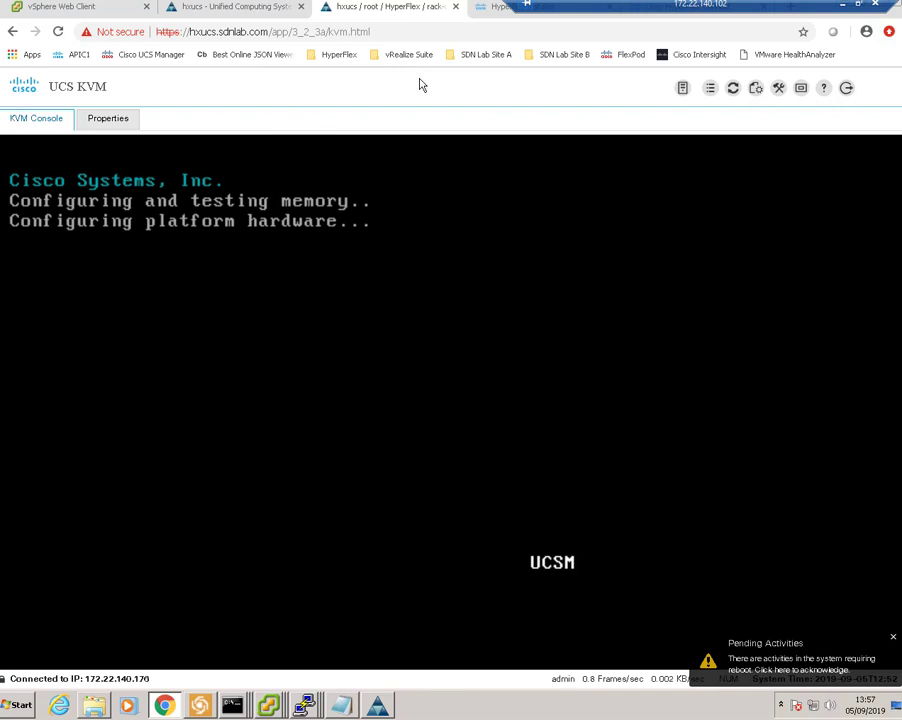
pyautogui.click(497, 12)
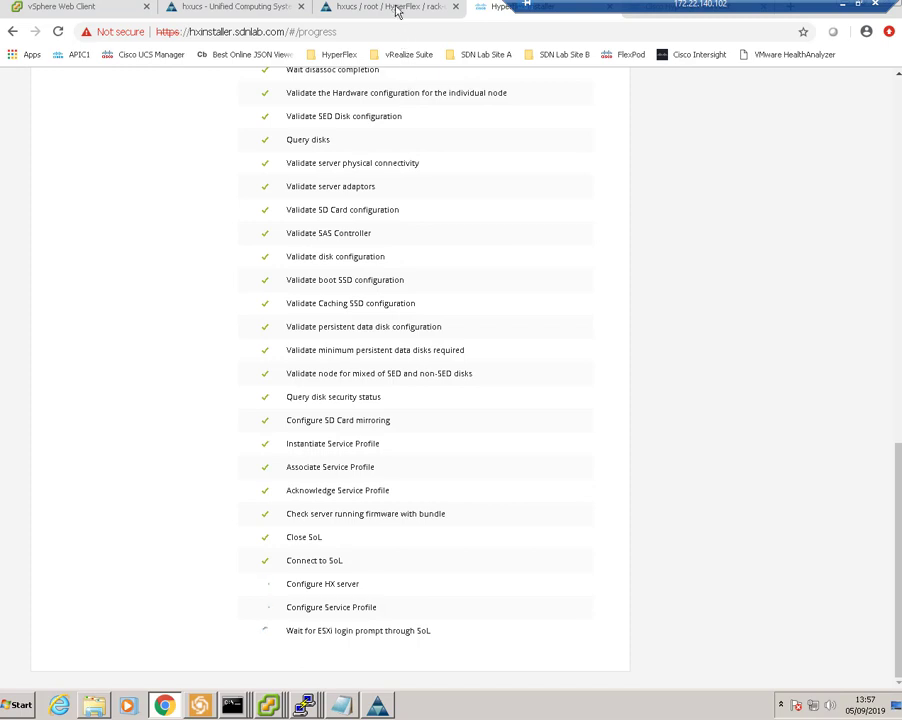
pyautogui.click(394, 8)
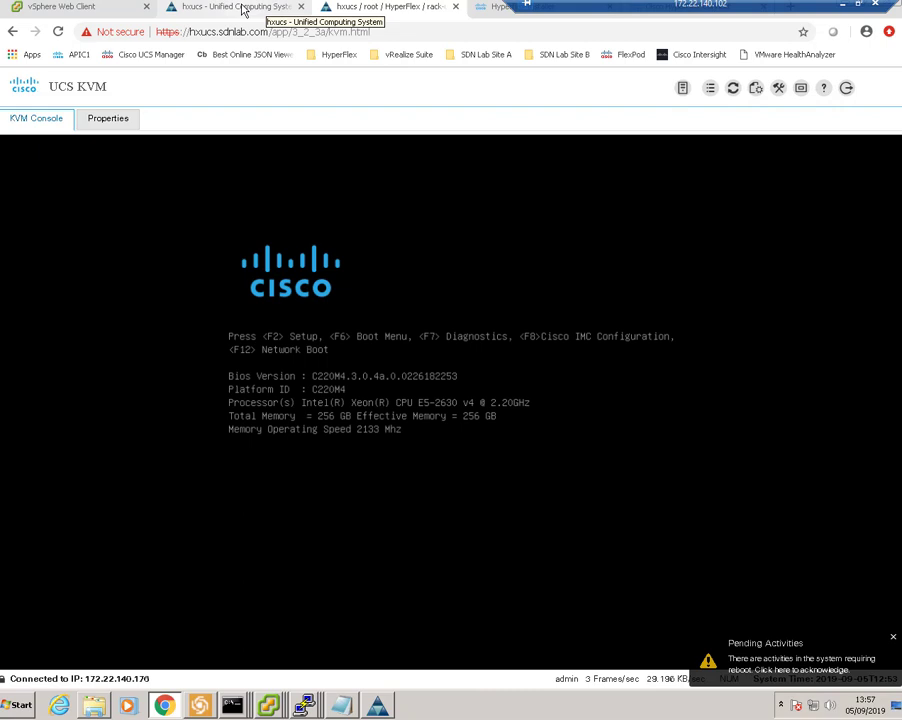
pyautogui.click(498, 10)
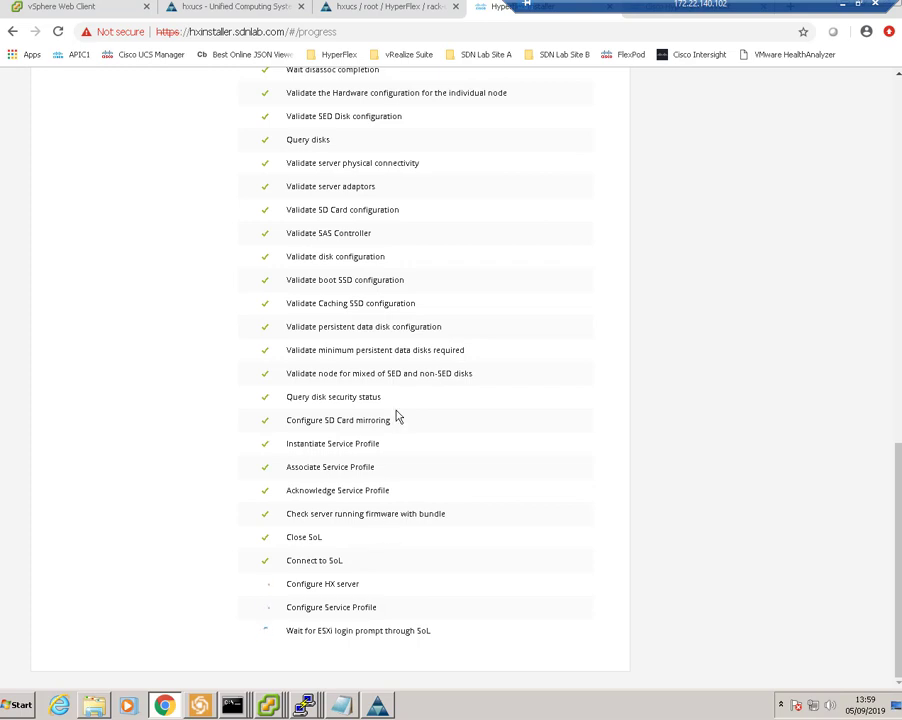
pyautogui.click(405, 14)
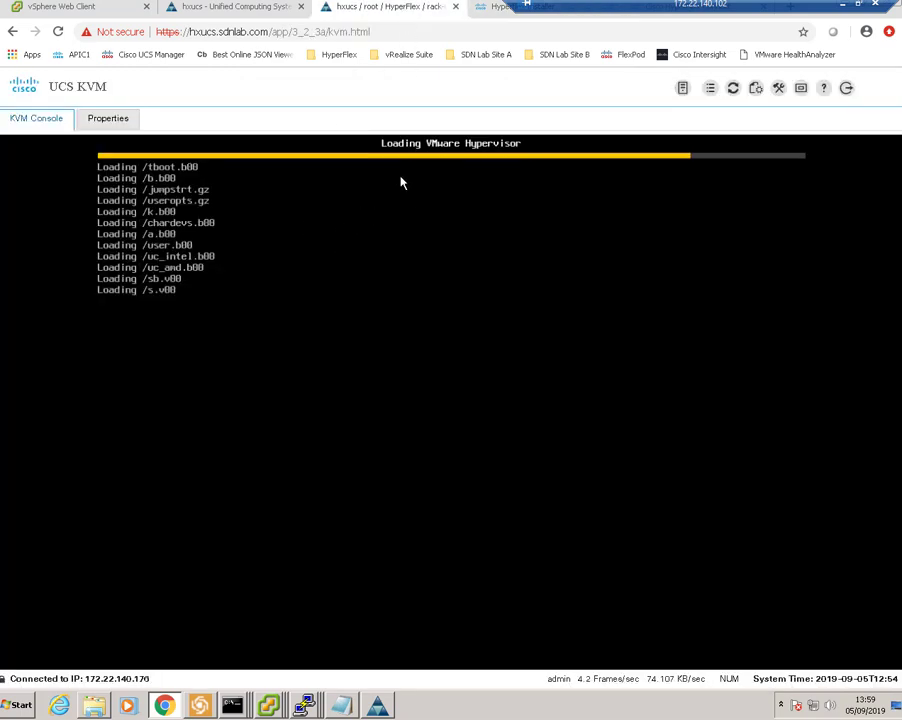
pyautogui.click(498, 13)
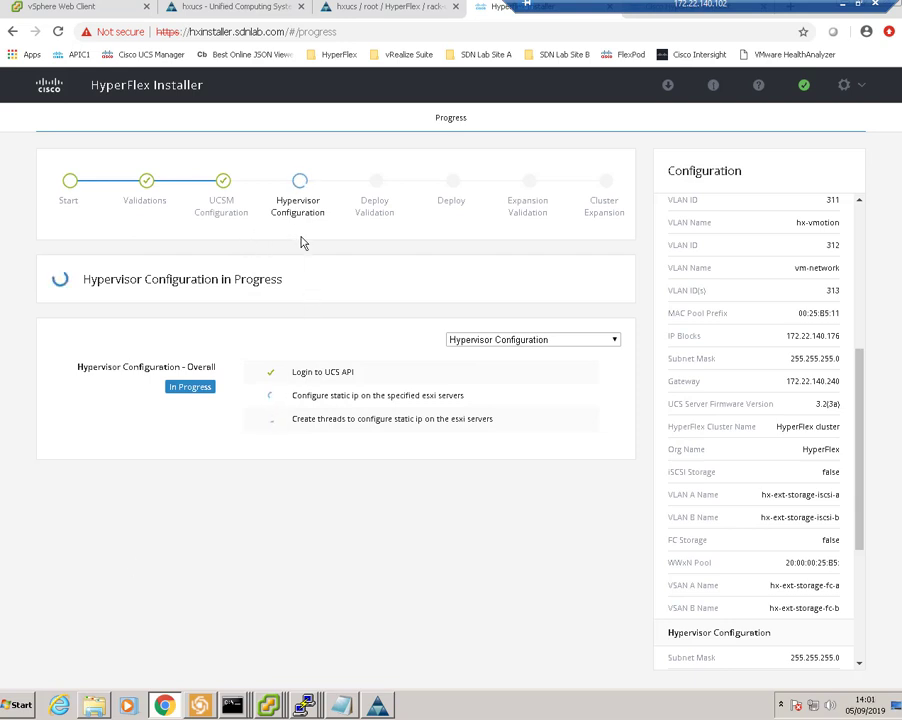
pyautogui.click(380, 7)
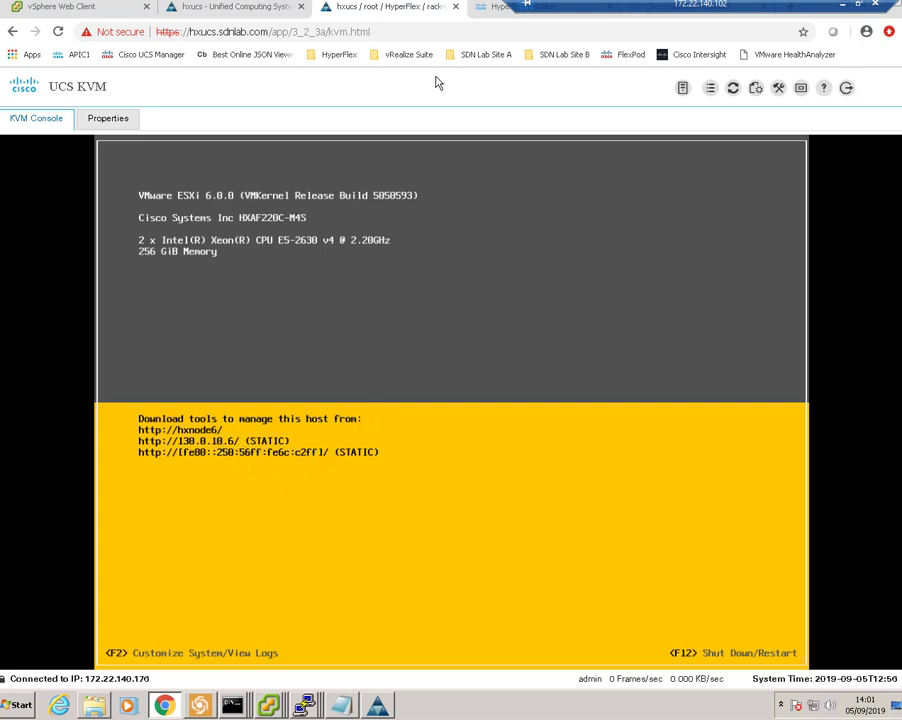
pyautogui.click(497, 17)
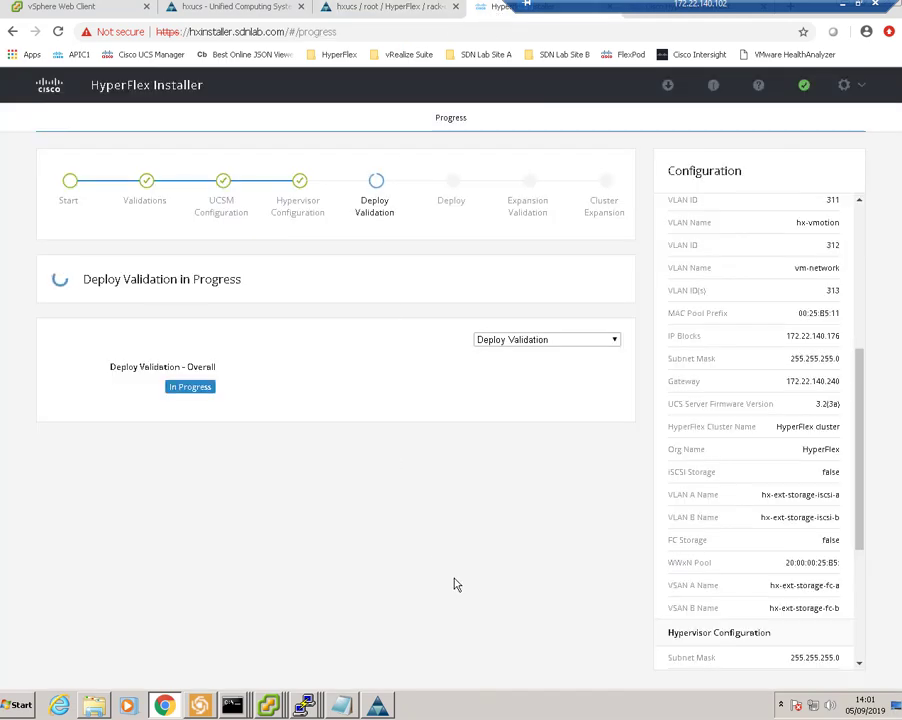
# Rerun the ping against 130.0.10.6 in the admin Command Prompt, then minimize it
pyautogui.moveTo(232, 704)
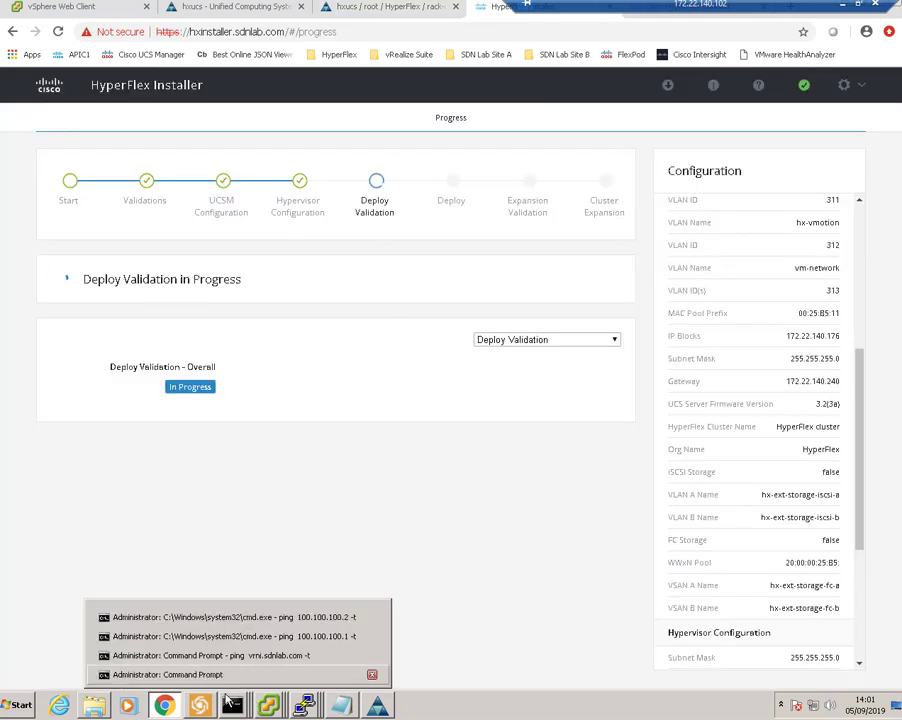
pyautogui.click(219, 677)
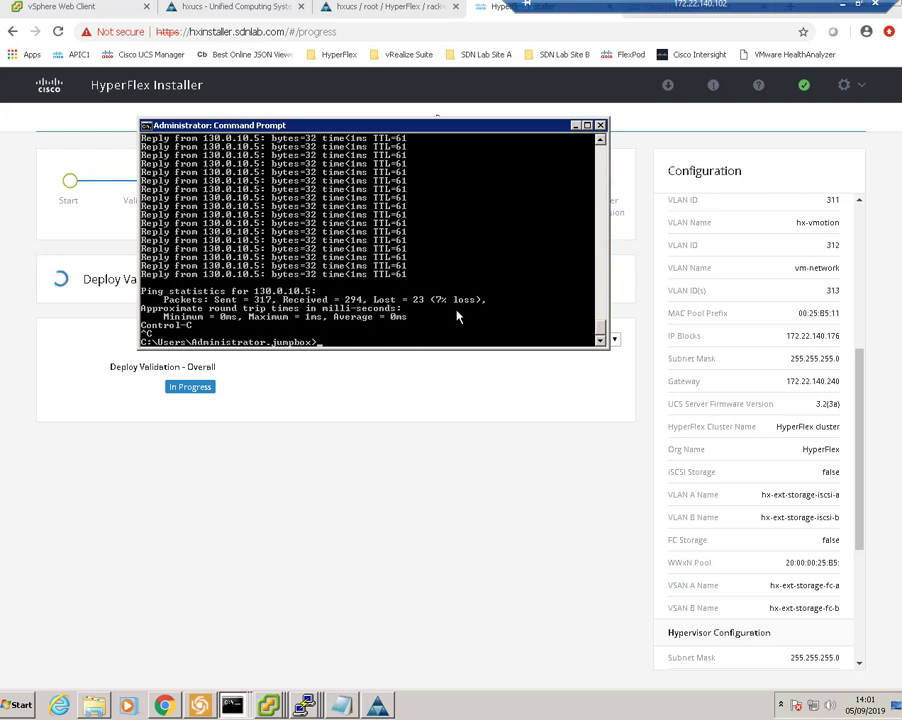
pyautogui.press('Up')
pyautogui.press('BackSpace')
pyautogui.press('BackSpace')
pyautogui.press('BackSpace')
pyautogui.press('BackSpace')
pyautogui.write('6')
pyautogui.press('Return')
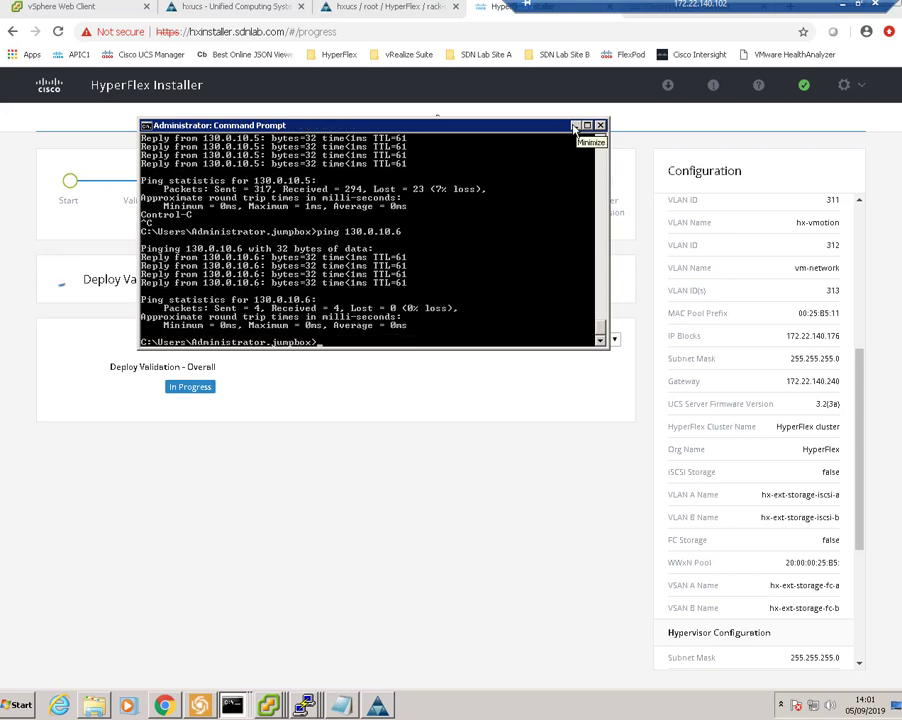
pyautogui.click(575, 126)
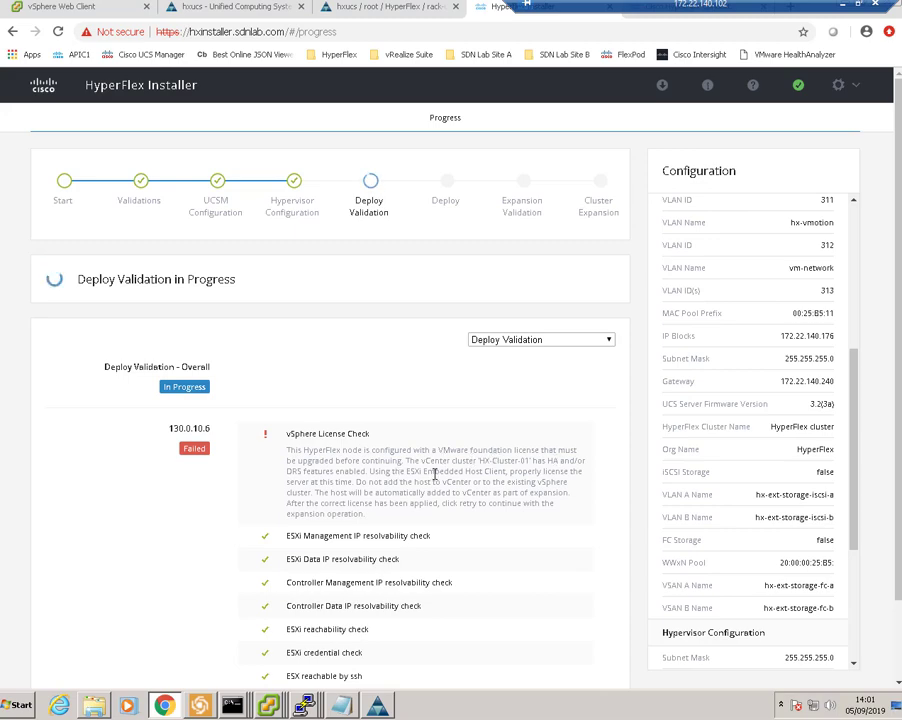
# Read the failed vSphere License Check for 130.0.10.6 in the Deploy Validation results
pyautogui.scroll(-2, 437, 474)
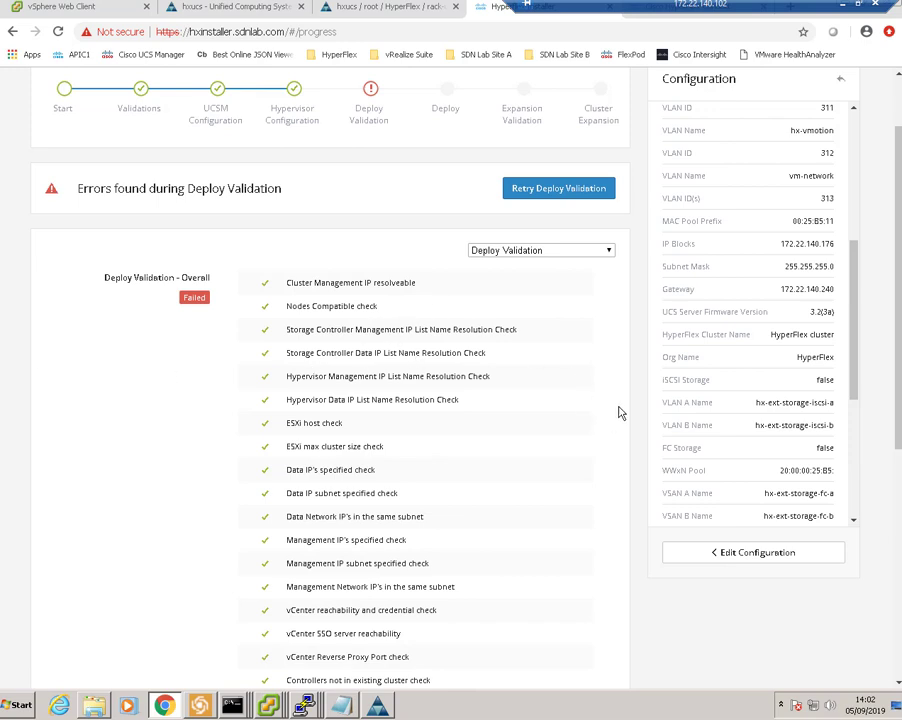
pyautogui.scroll(-2, 565, 450)
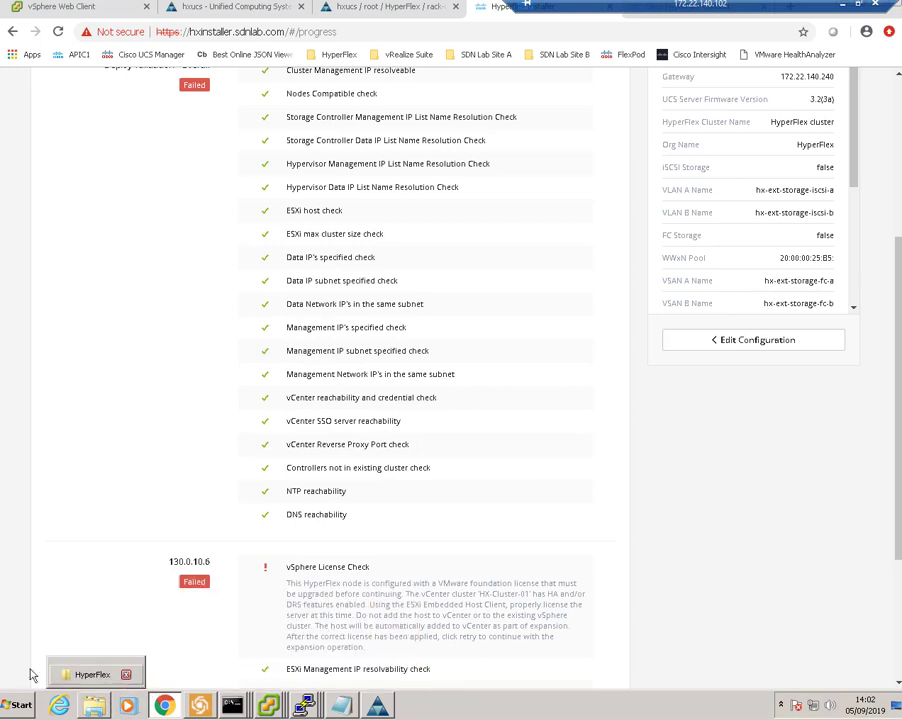
# Launch the VMware vSphere Client and enter the root user name and password
pyautogui.click(7, 708)
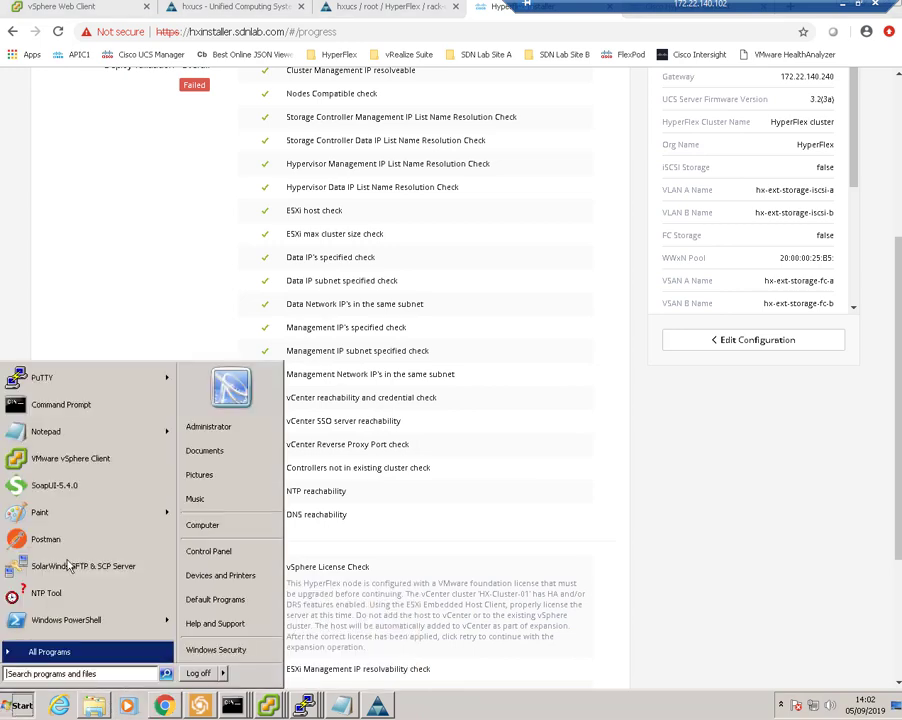
pyautogui.click(86, 460)
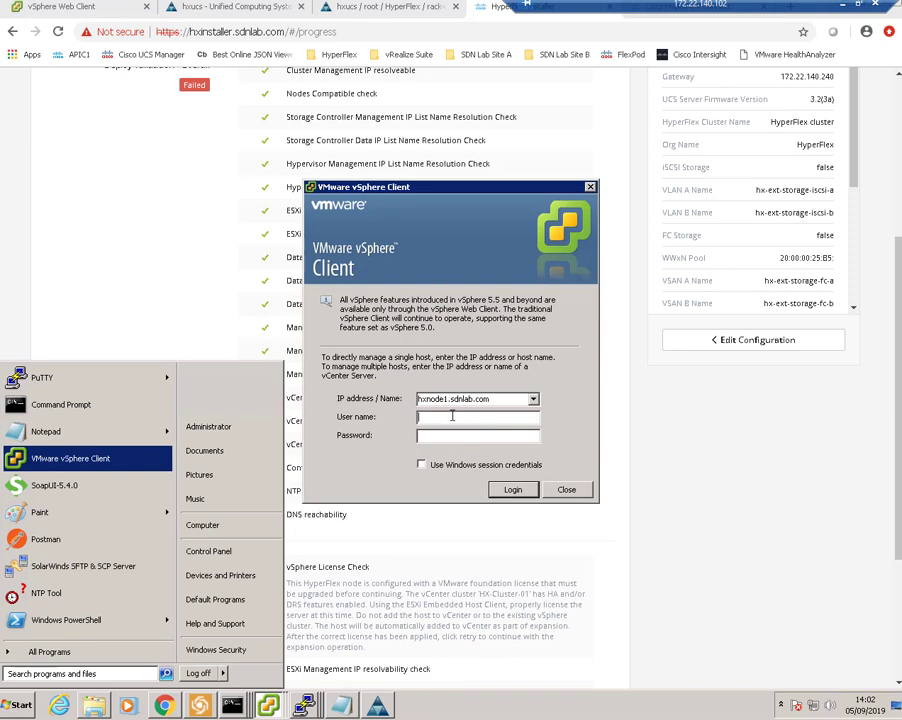
pyautogui.write('root')
pyautogui.click(496, 433)
pyautogui.write('********')
# Set the host to hxnode6.sdnlab.com, re-enter root credentials, log in and ignore the certificate warning
pyautogui.click(449, 398)
pyautogui.click(451, 411)
pyautogui.click(437, 419)
pyautogui.write('root')
pyautogui.click(452, 437)
pyautogui.write('********')
pyautogui.press('Return')
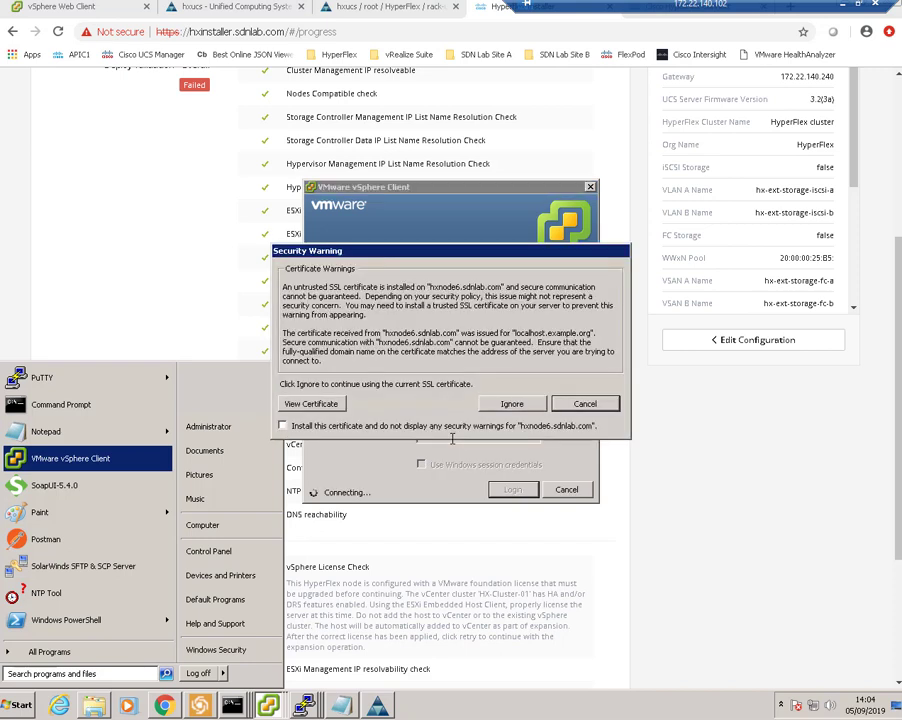
pyautogui.click(506, 403)
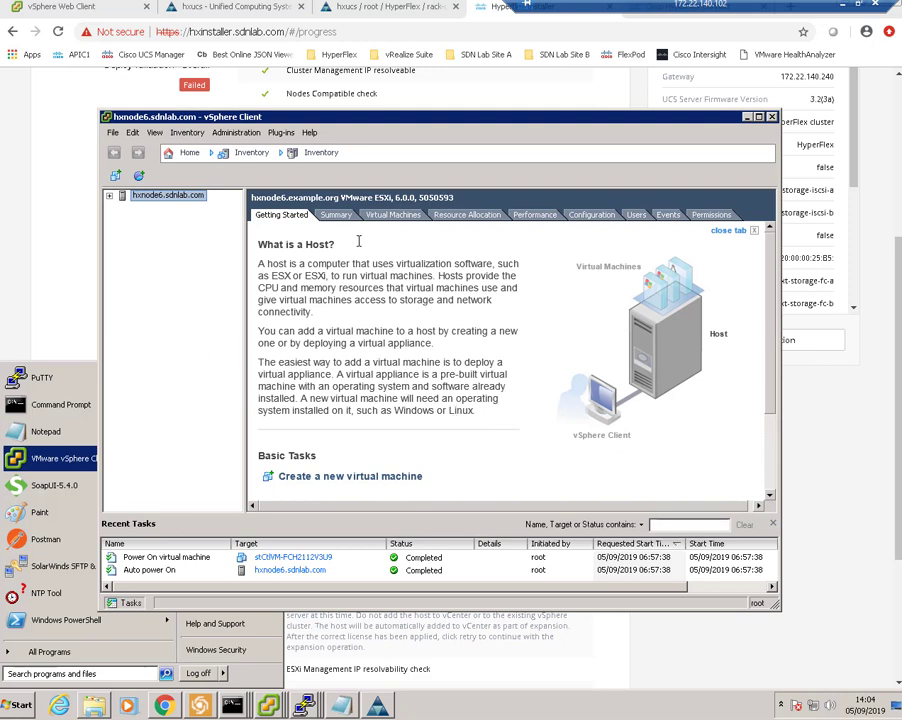
# Display hxnode6's Licensed Features, widening the window to show the full vSphere 6 Foundation license
pyautogui.click(584, 214)
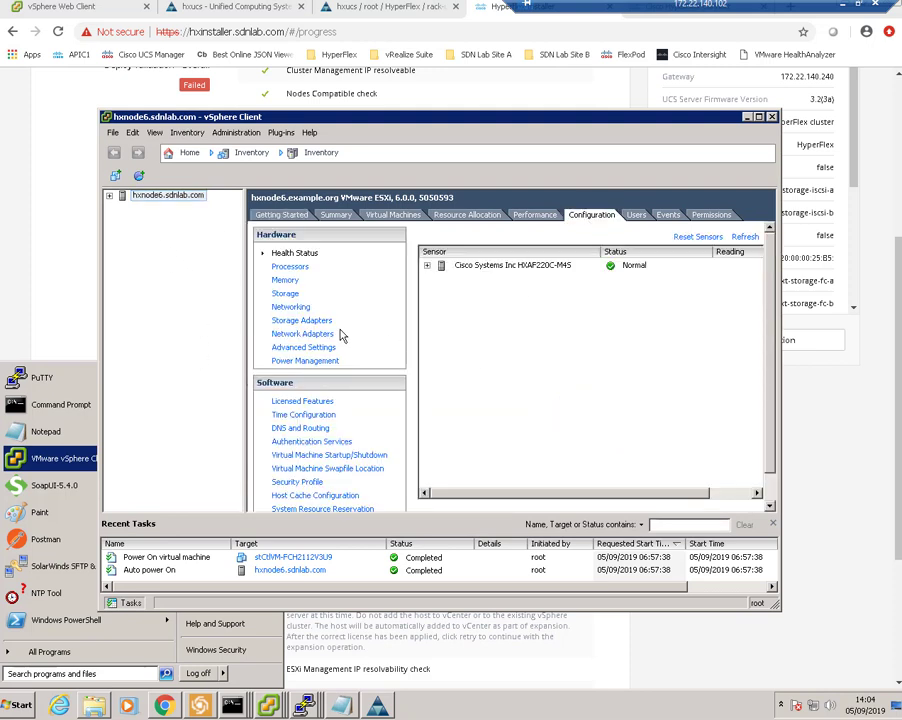
pyautogui.click(302, 401)
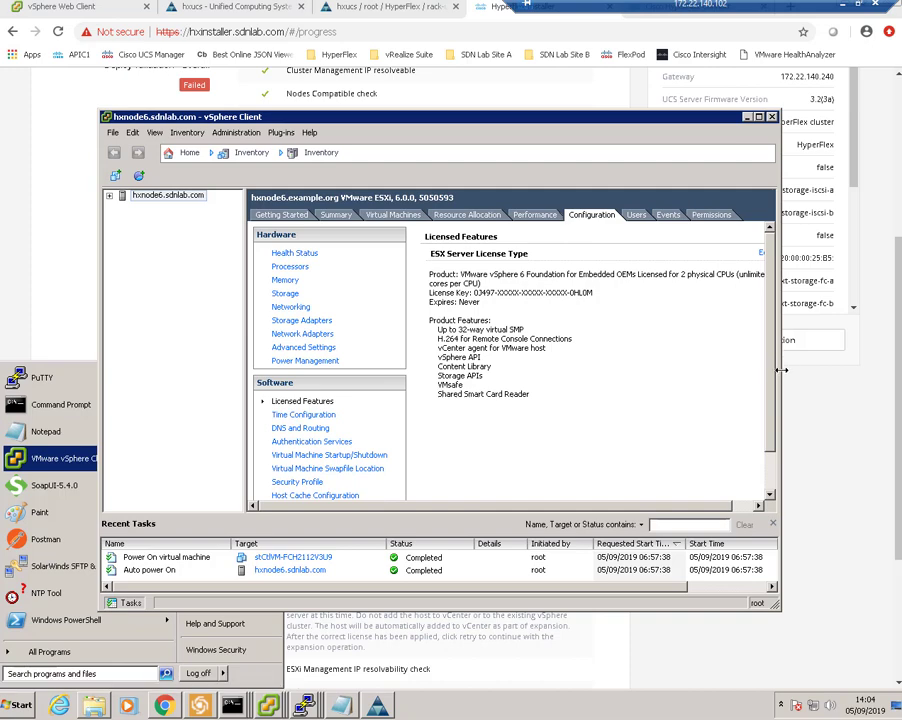
pyautogui.moveTo(783, 365); pyautogui.dragTo(834, 380)
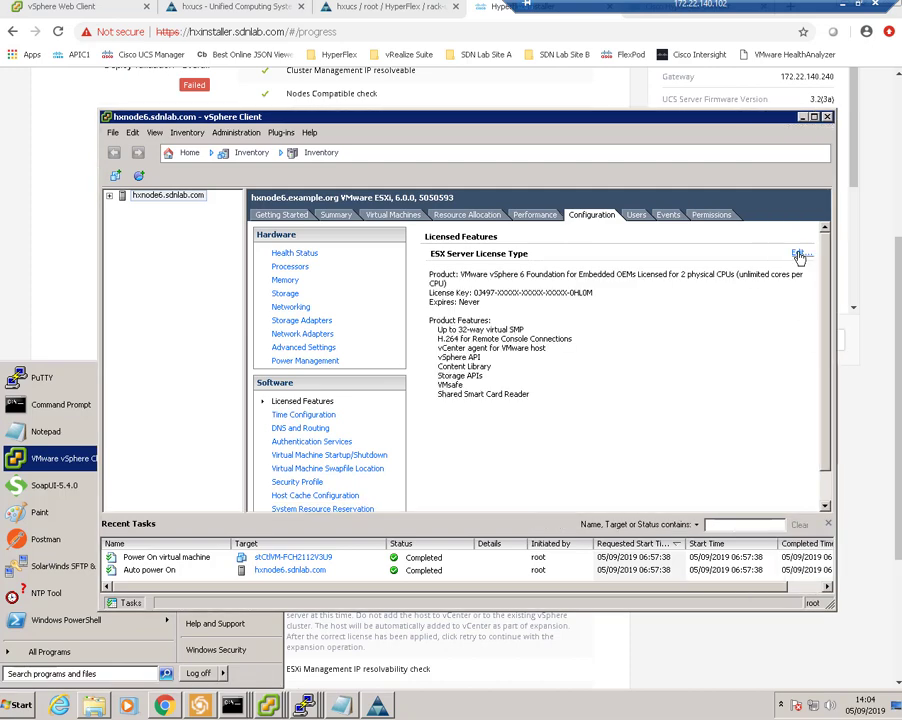
# Assign hxnode6 a new pasted license key, then minimize the vSphere Client
pyautogui.click(797, 254)
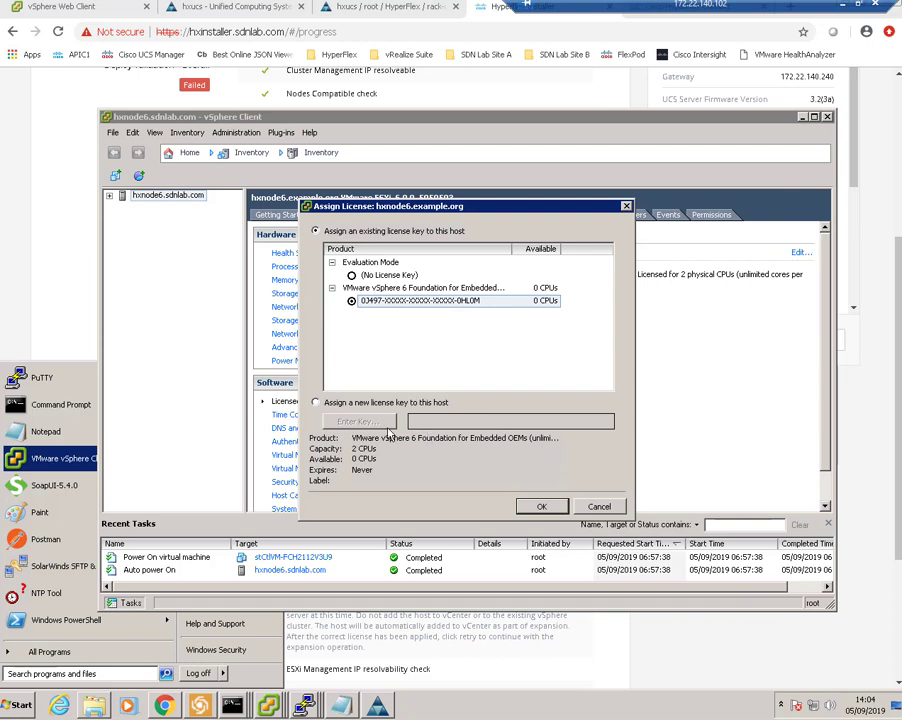
pyautogui.click(317, 402)
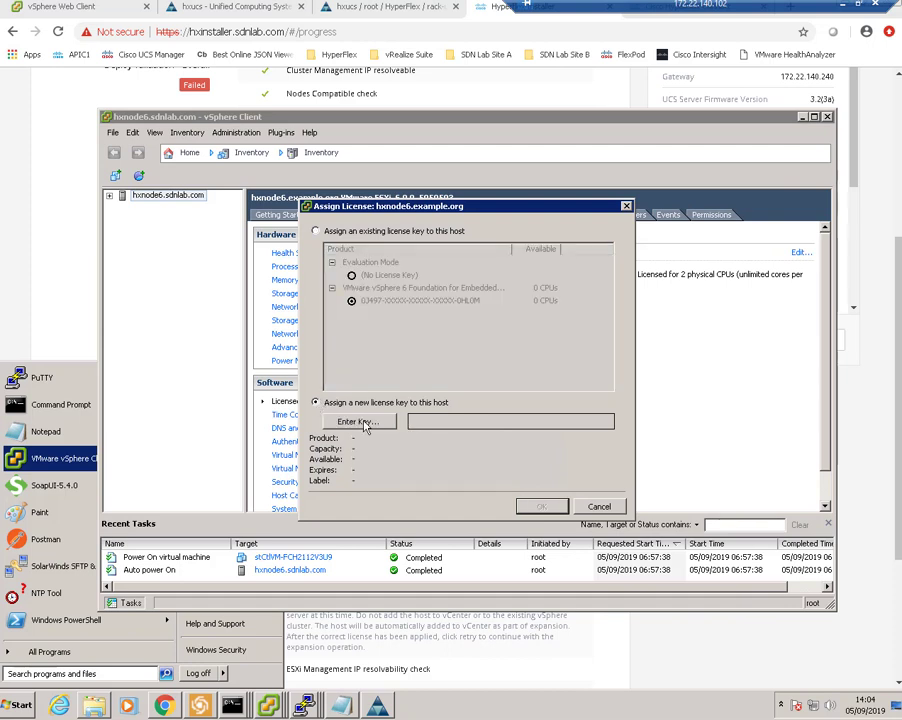
pyautogui.click(362, 421)
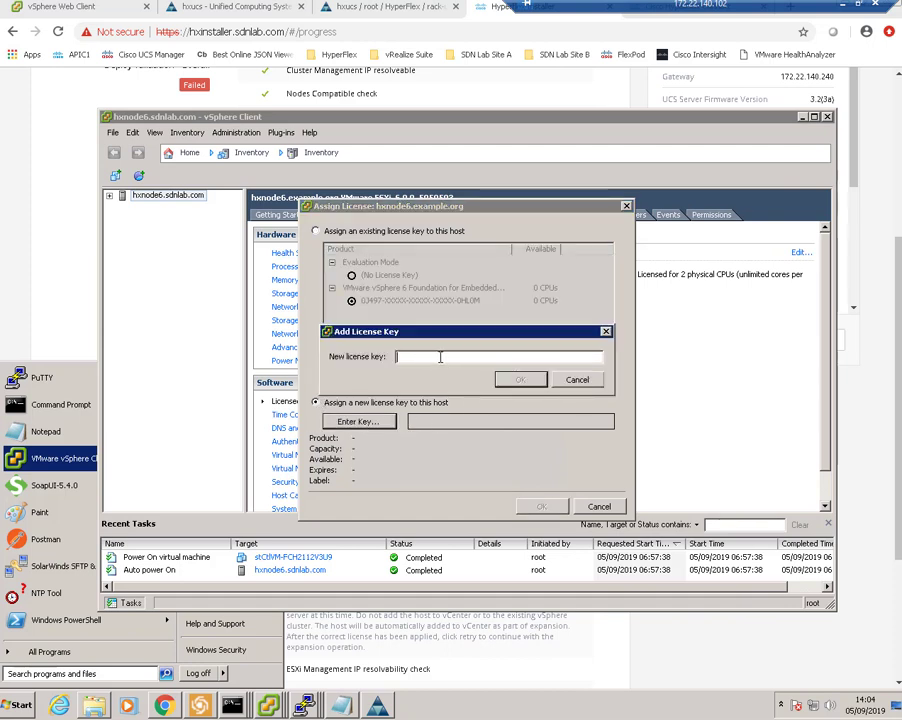
pyautogui.hotkey('ctrl', 'v')
pyautogui.click(520, 379)
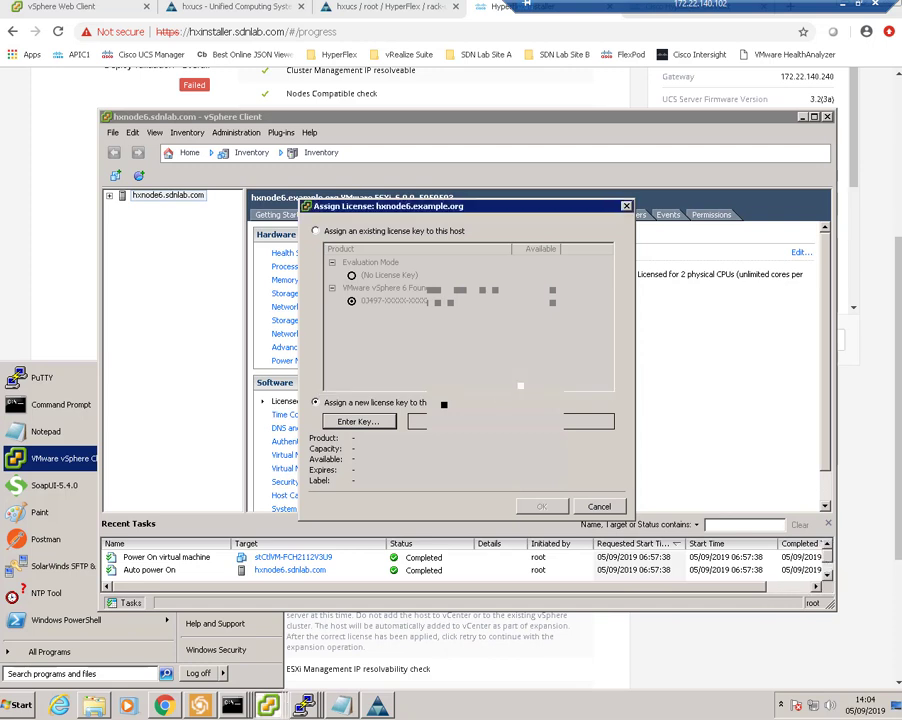
pyautogui.click(541, 506)
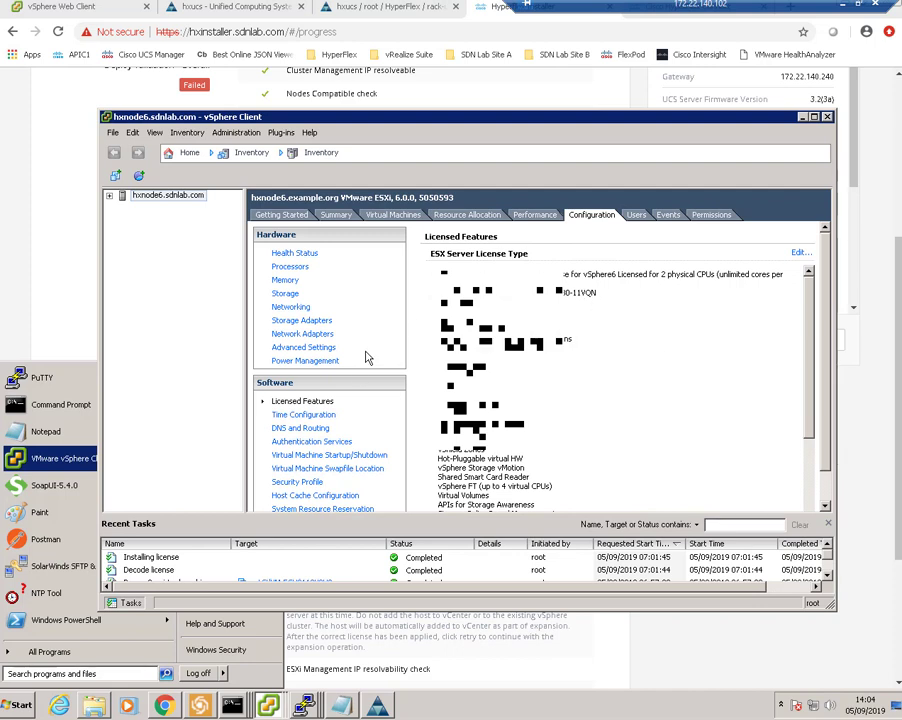
pyautogui.click(801, 117)
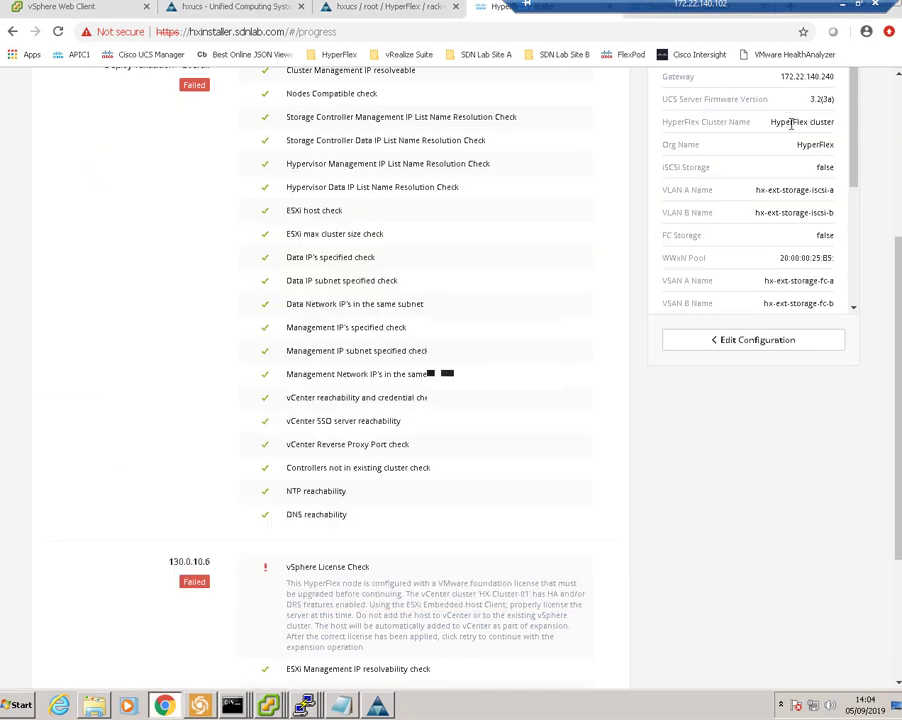
# Retry Deploy Validation and confirm it in the password dialog
pyautogui.scroll(3, 466, 380)
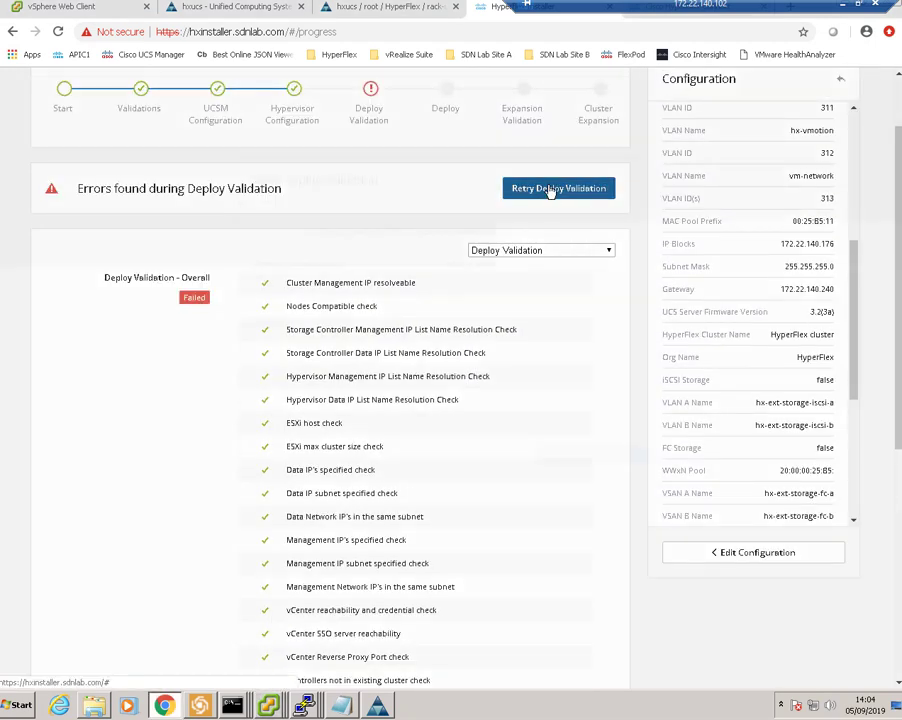
pyautogui.click(549, 190)
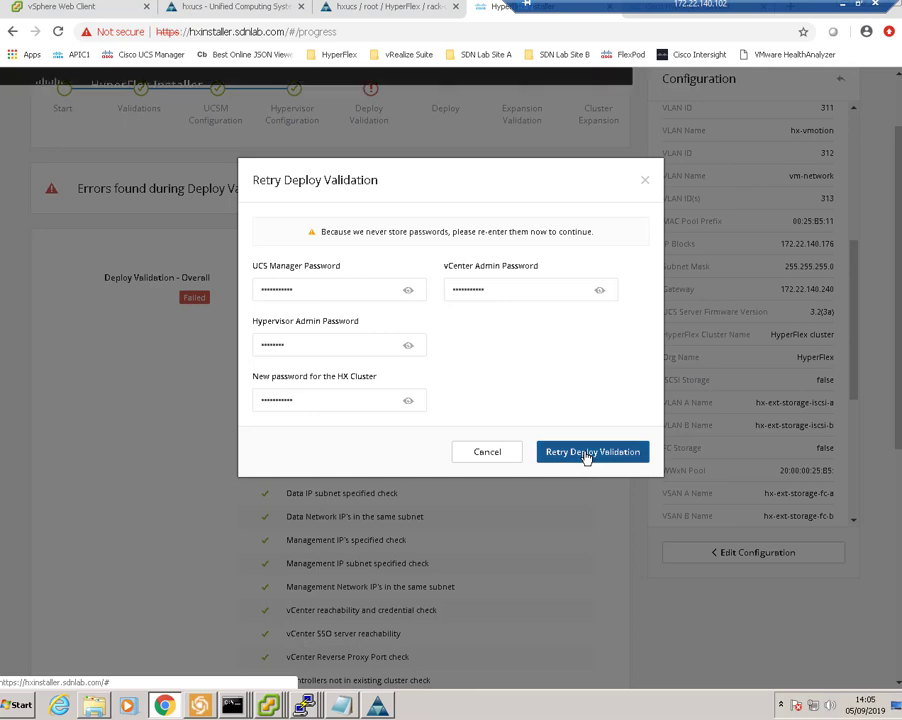
pyautogui.click(586, 455)
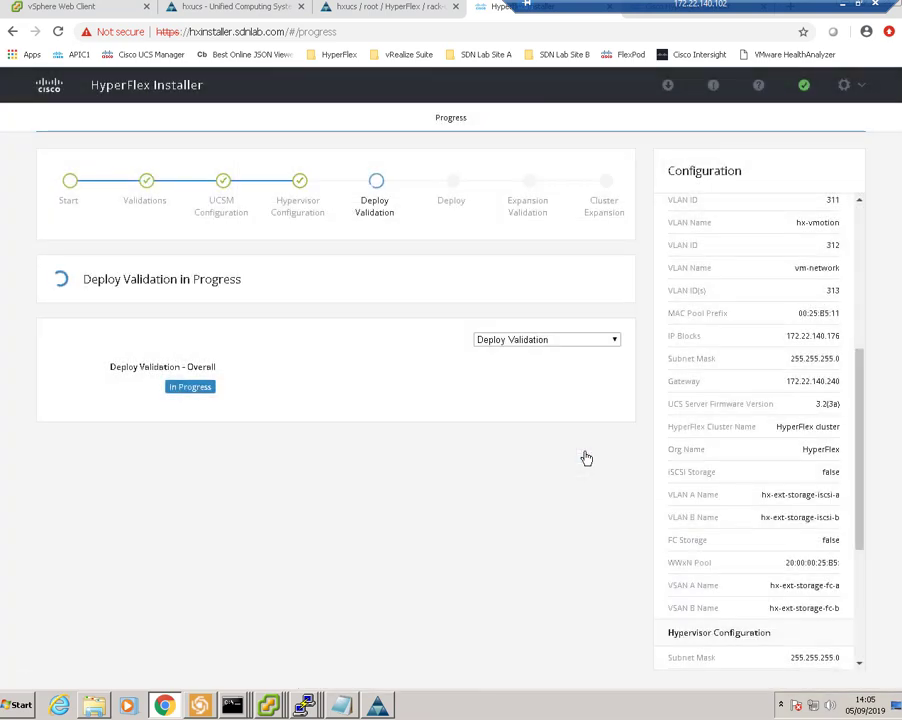
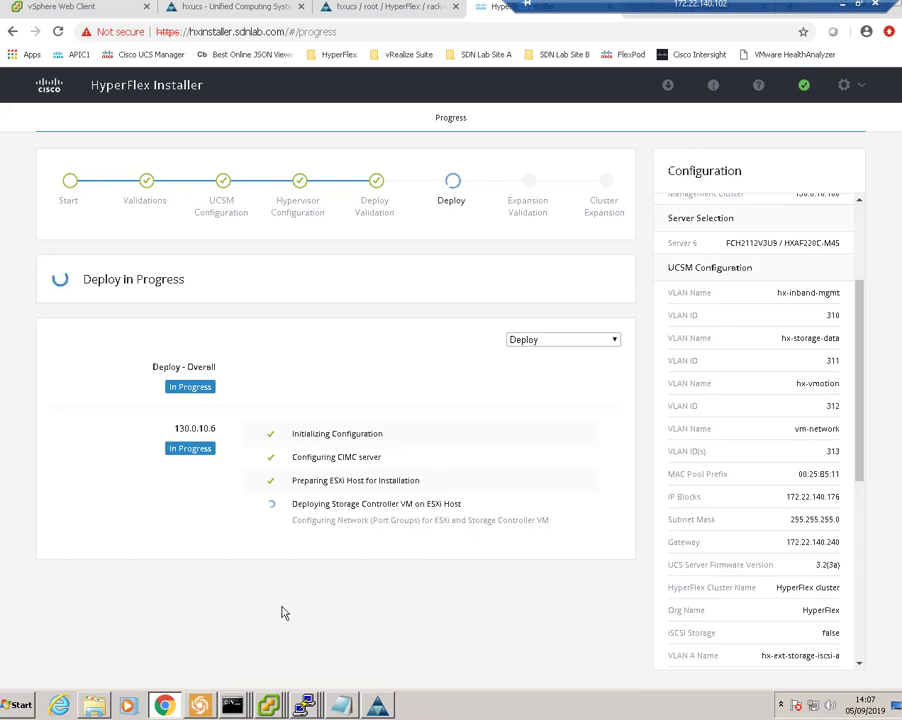
# Bring the hxnode6 vSphere Client window forward, expand its host, and enlarge the window
pyautogui.click(268, 708)
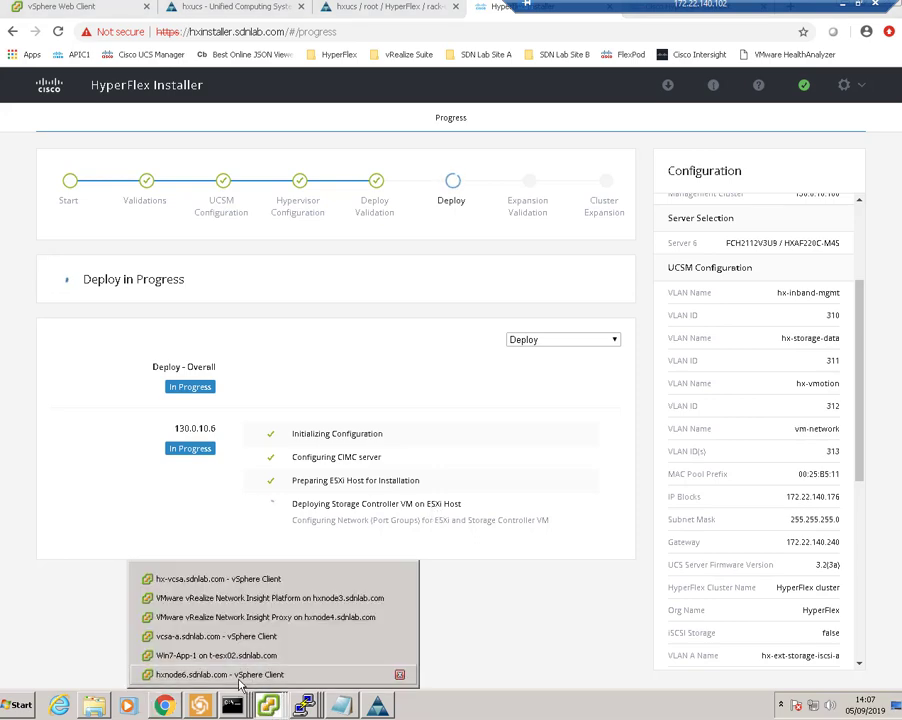
pyautogui.click(228, 676)
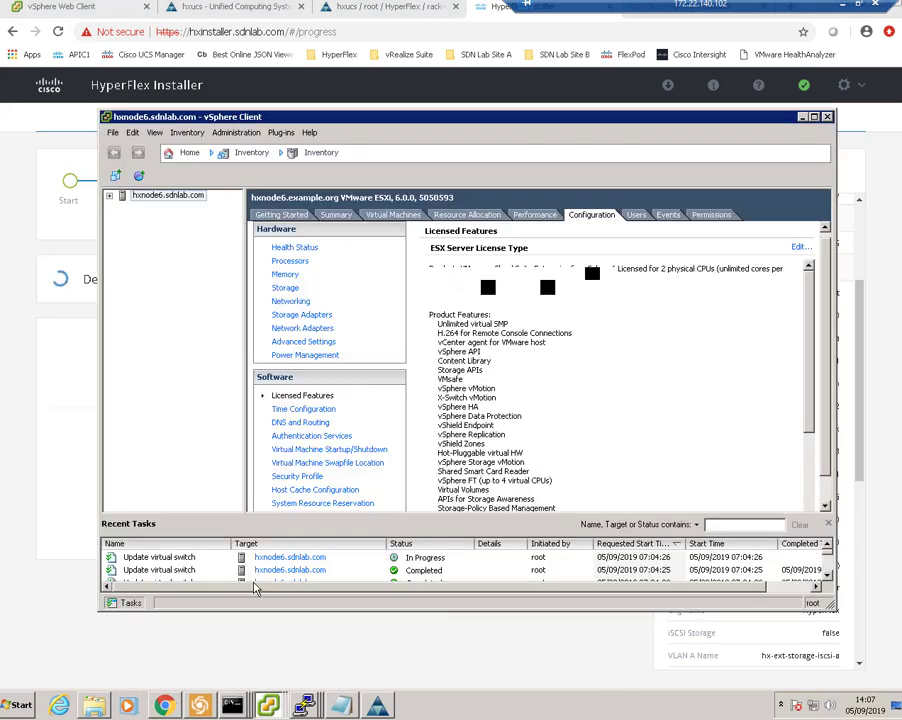
pyautogui.click(109, 195)
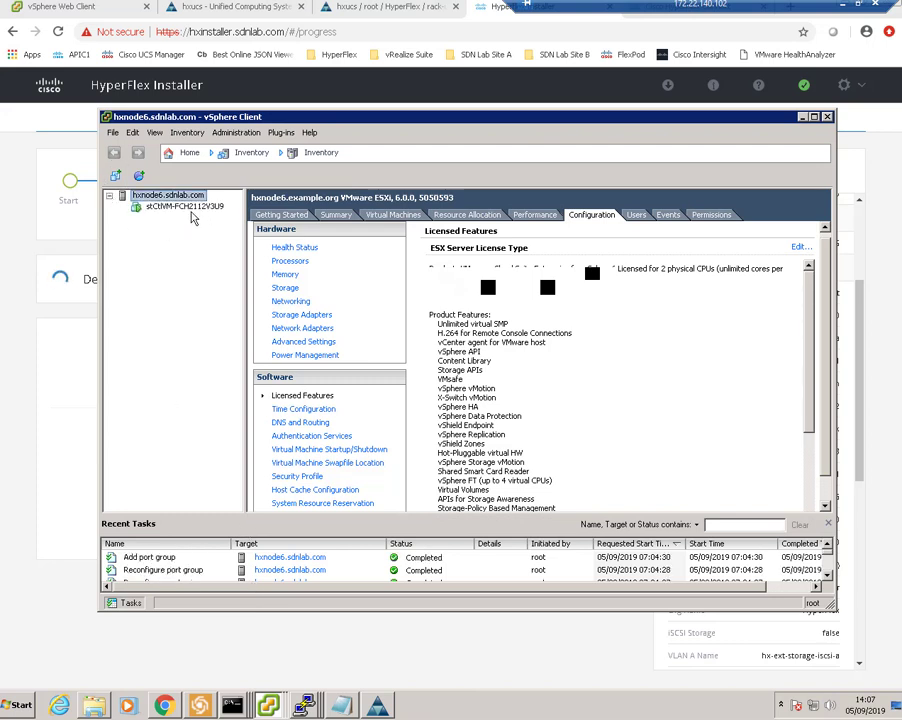
pyautogui.click(335, 615)
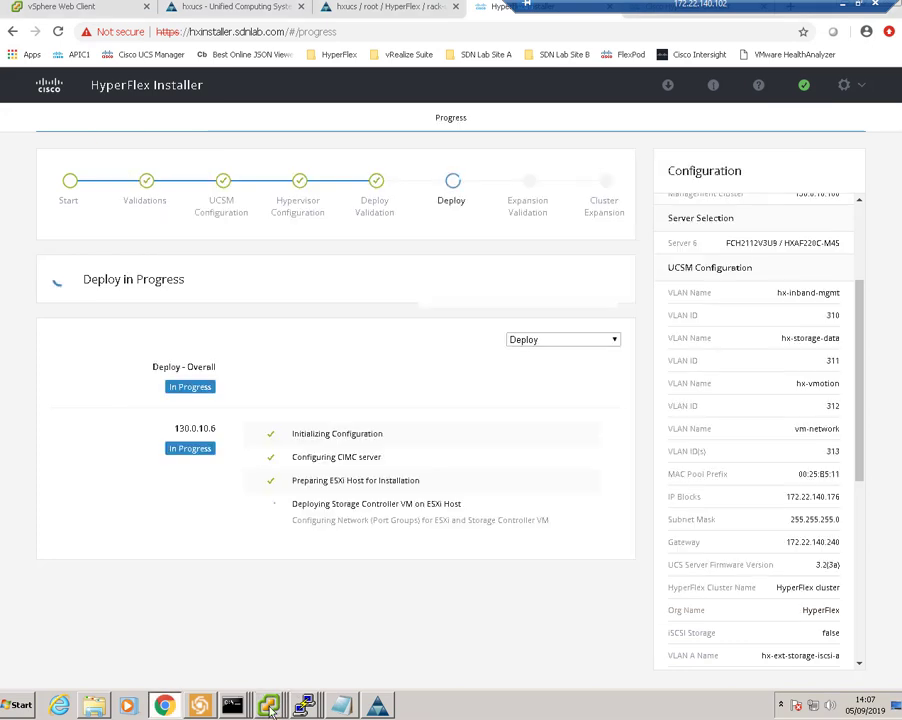
pyautogui.click(268, 705)
pyautogui.click(257, 676)
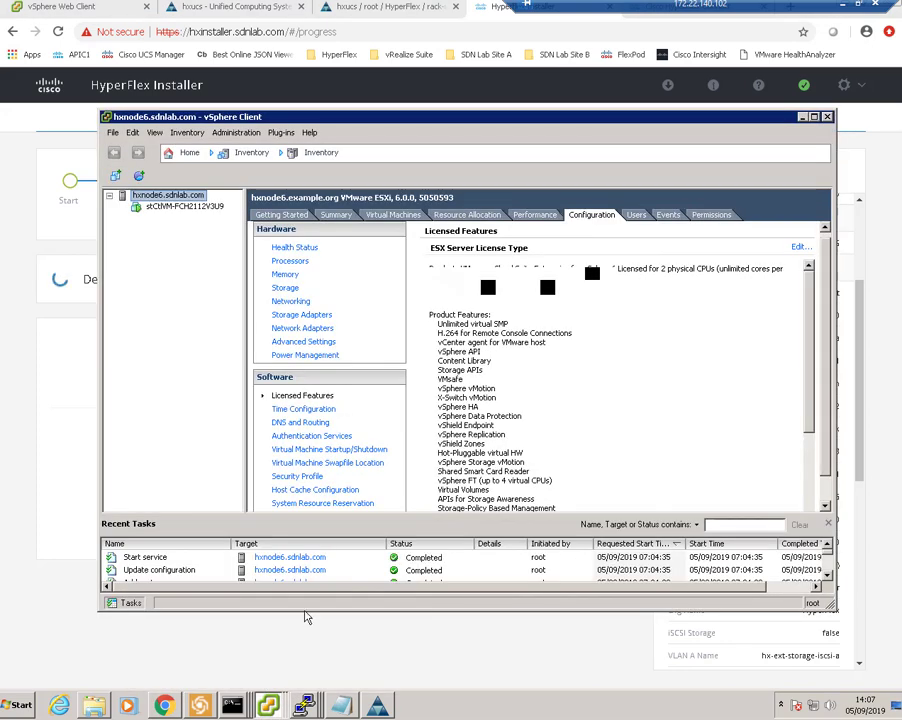
pyautogui.moveTo(301, 654); pyautogui.dragTo(301, 660)
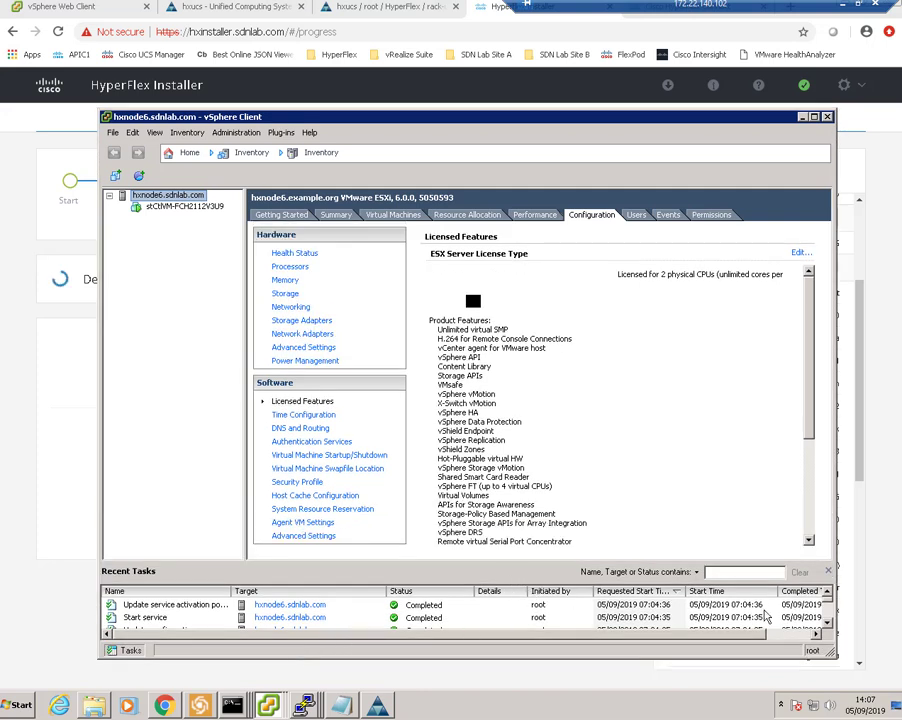
# Click repeatedly in the hxnode6 vSphere Client window, then minimize it to reveal the installer
pyautogui.click(828, 625)
pyautogui.click(828, 625)
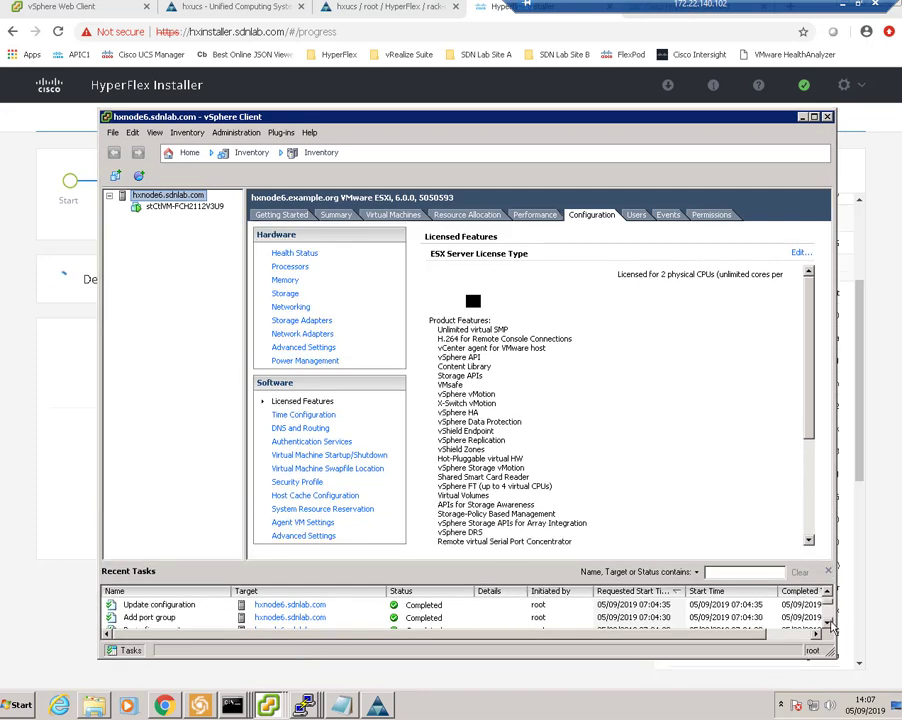
pyautogui.click(828, 625)
pyautogui.click(828, 625)
pyautogui.click(828, 625)
pyautogui.click(828, 625)
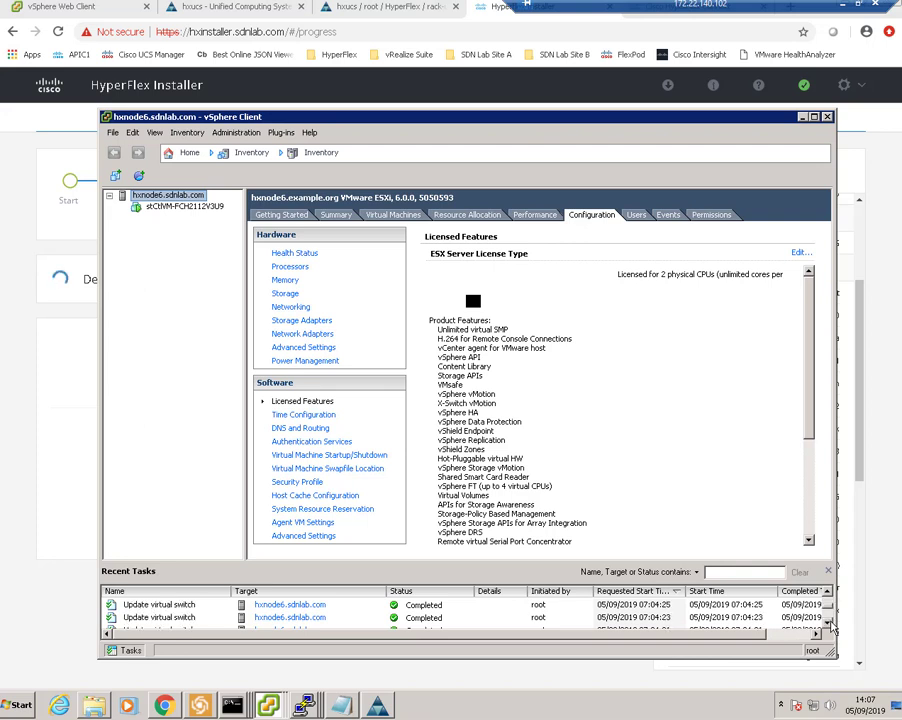
pyautogui.click(828, 625)
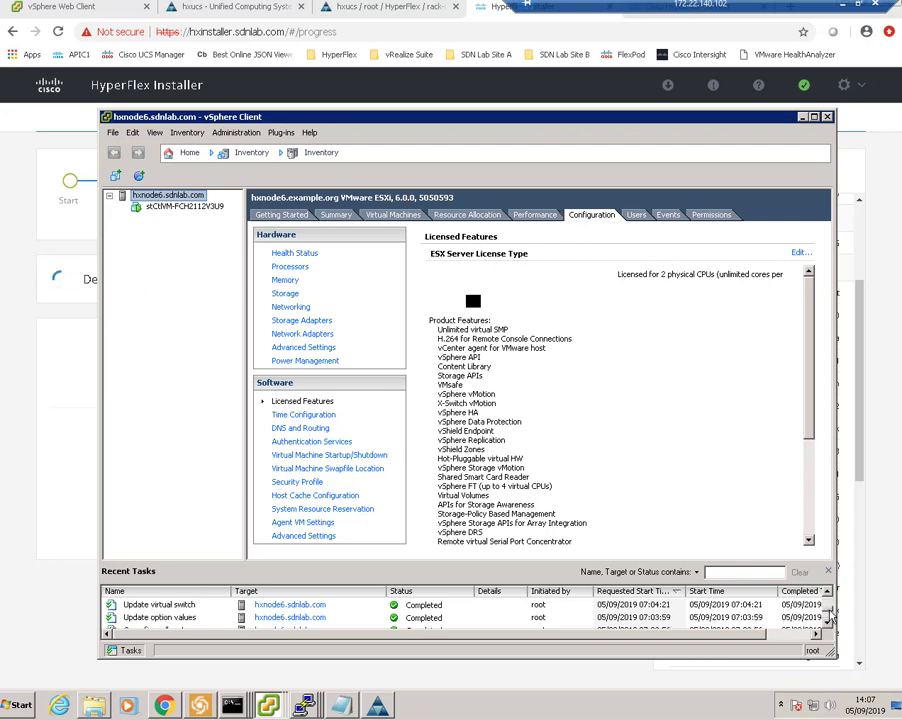
pyautogui.click(828, 625)
pyautogui.click(828, 625)
pyautogui.click(828, 625)
pyautogui.click(828, 625)
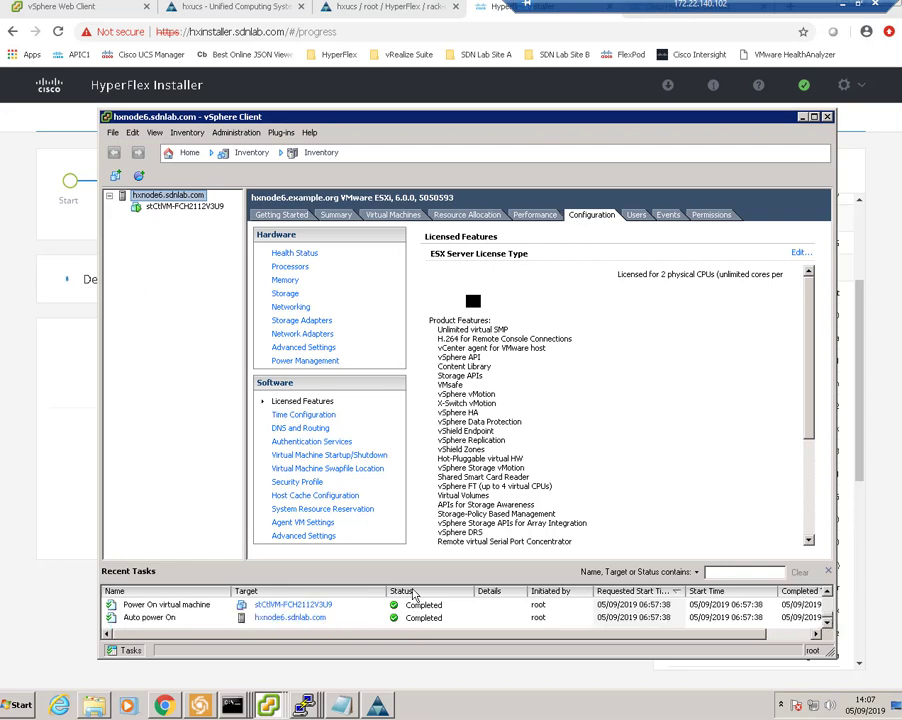
pyautogui.click(801, 118)
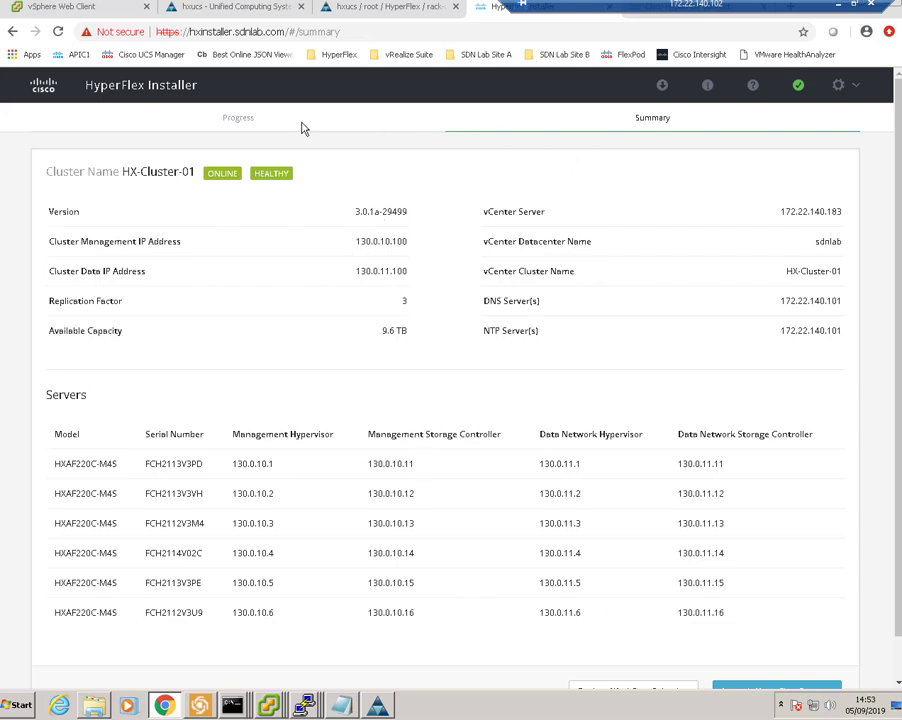
# Review the Cluster Expansion Successful results on the installer's Progress tab
pyautogui.click(240, 119)
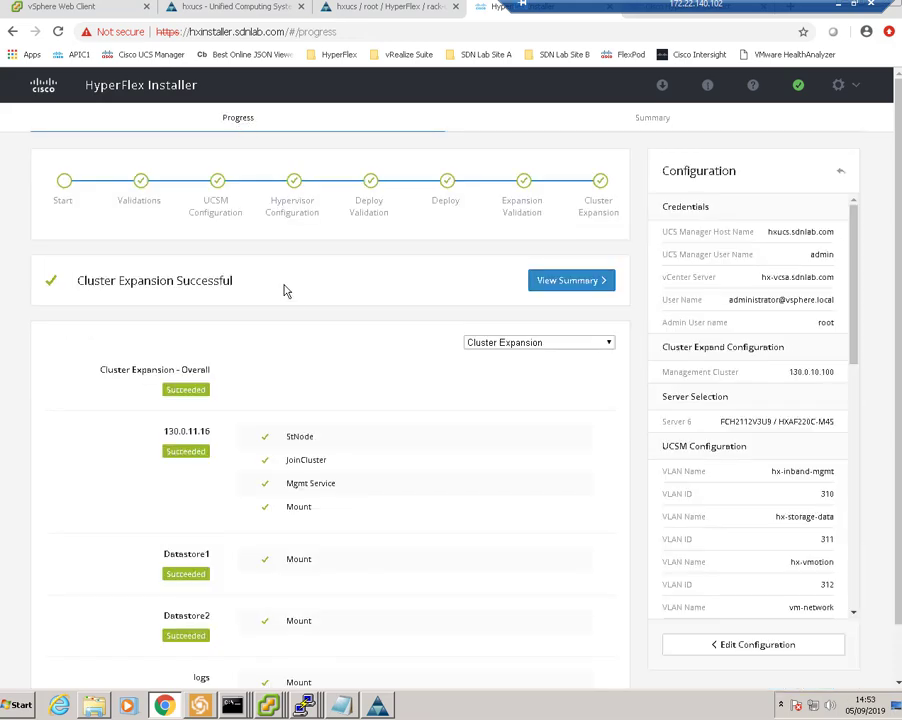
pyautogui.scroll(-1, 306, 270)
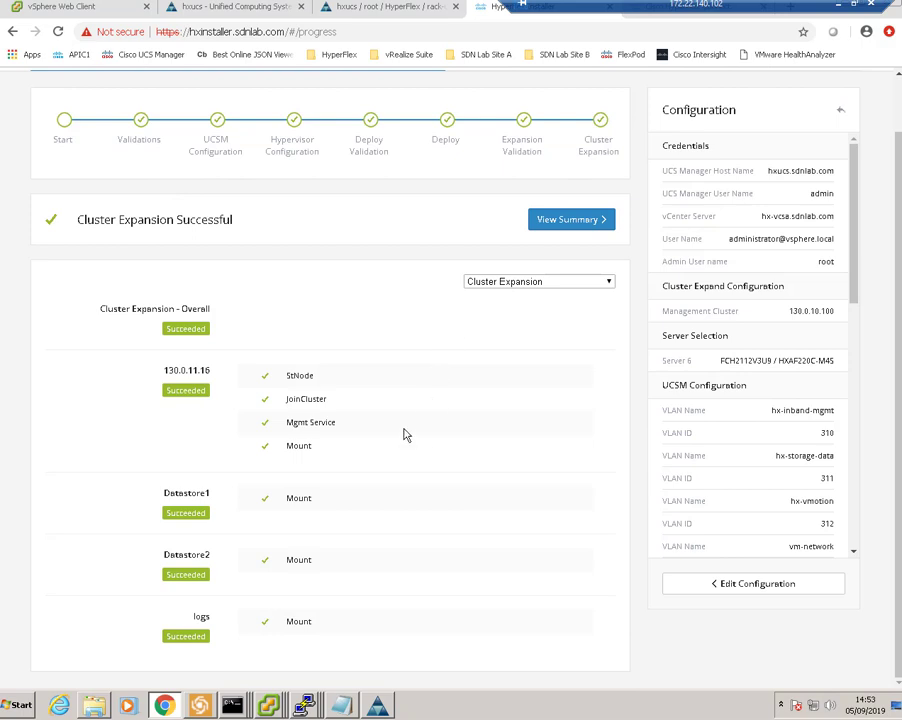
pyautogui.scroll(1, 400, 430)
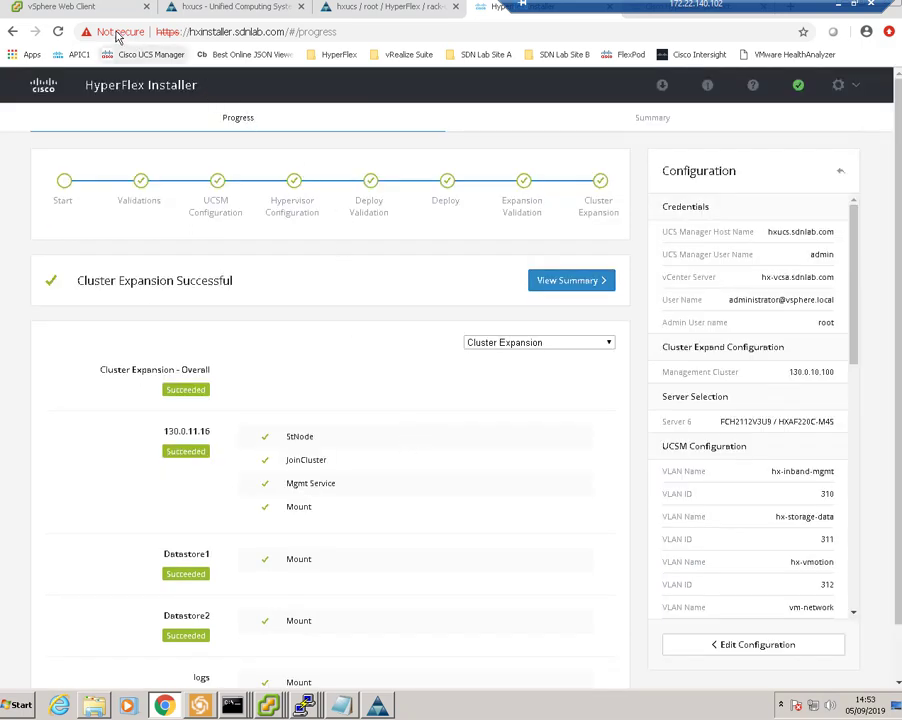
pyautogui.click(88, 14)
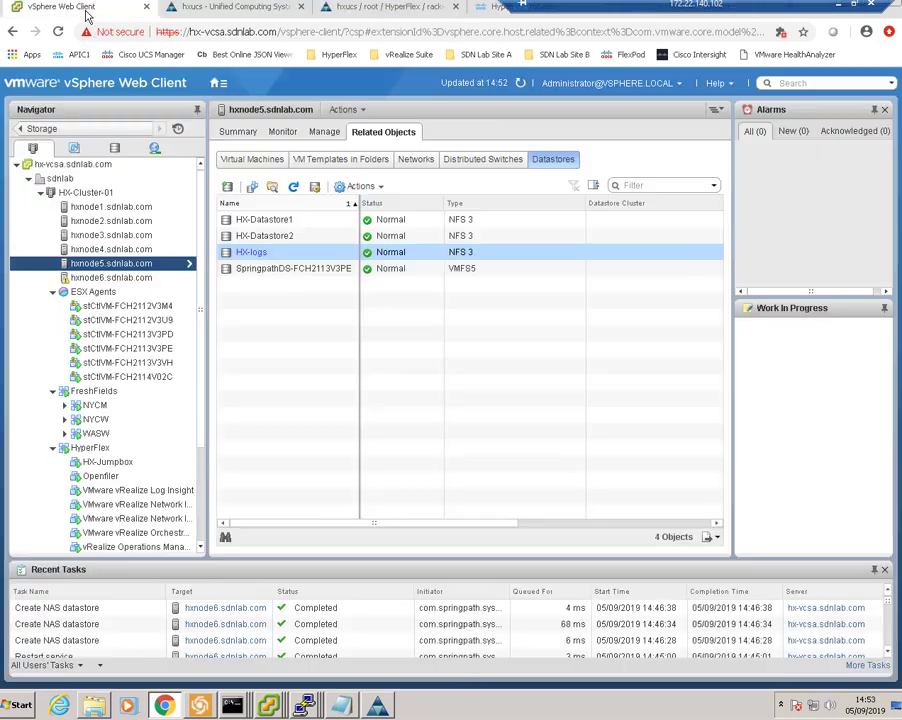
# Select hxnode6.sdnlab.com in the Navigator and view its Summary with mounted datastores
pyautogui.click(112, 279)
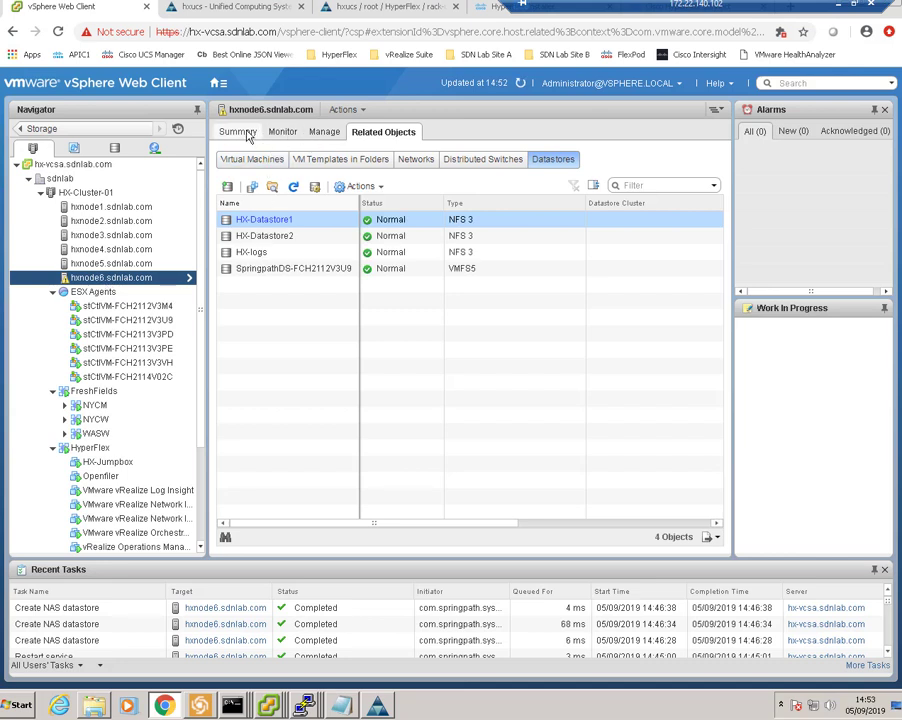
pyautogui.click(246, 134)
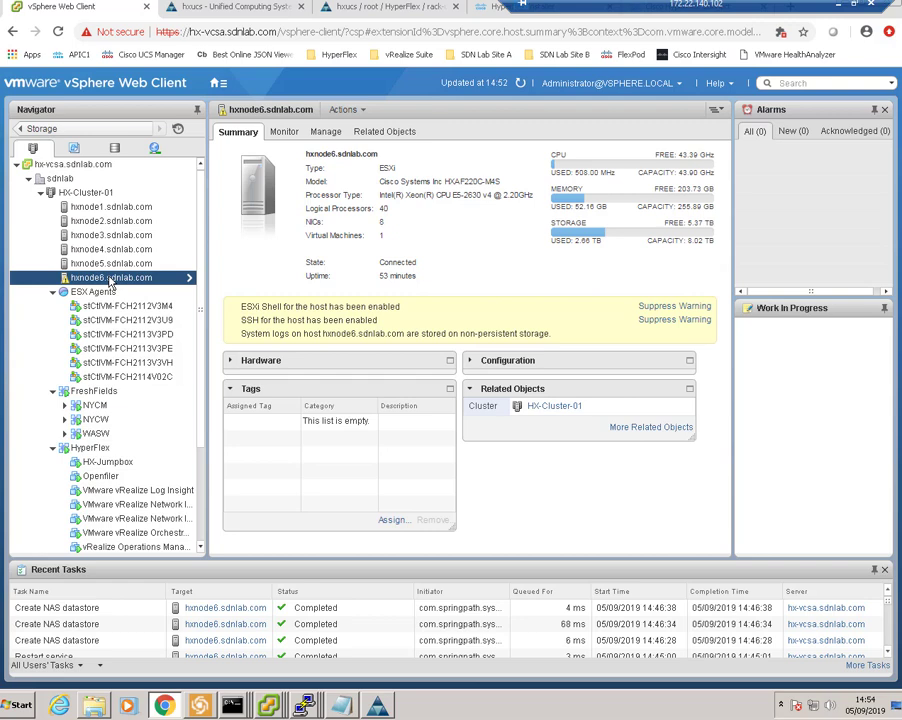
# List hxnode6's virtual switches under Manage > Networking and inspect the vmotion switch
pyautogui.click(325, 132)
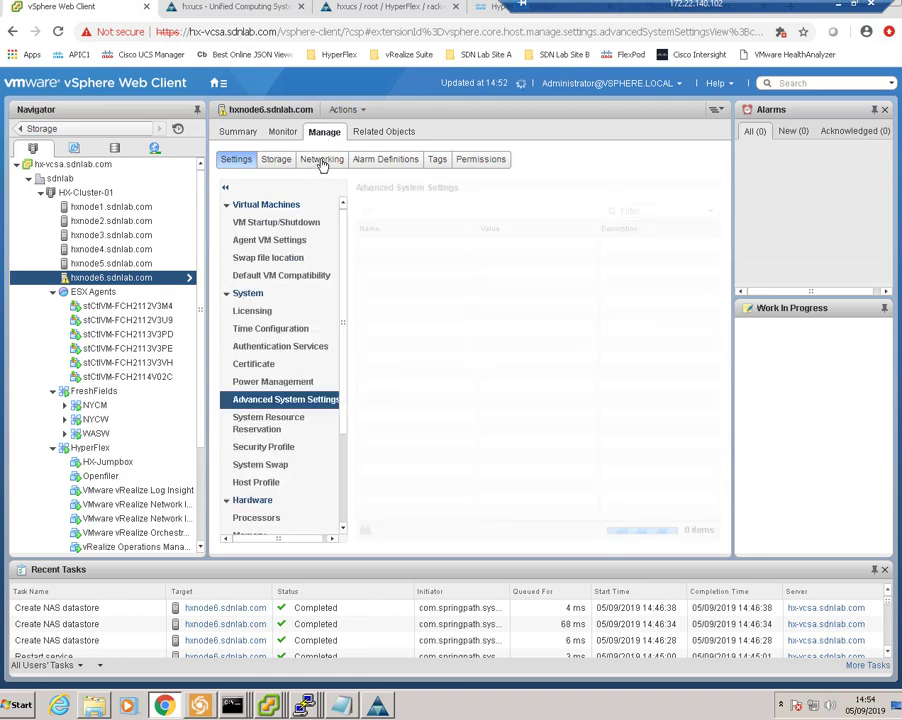
pyautogui.click(322, 162)
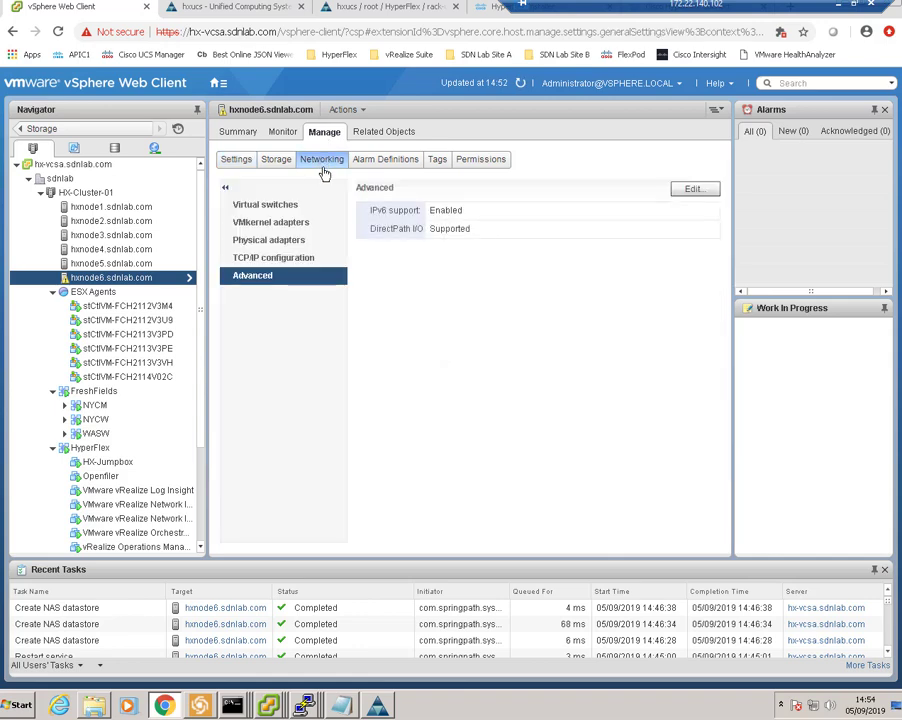
pyautogui.click(266, 205)
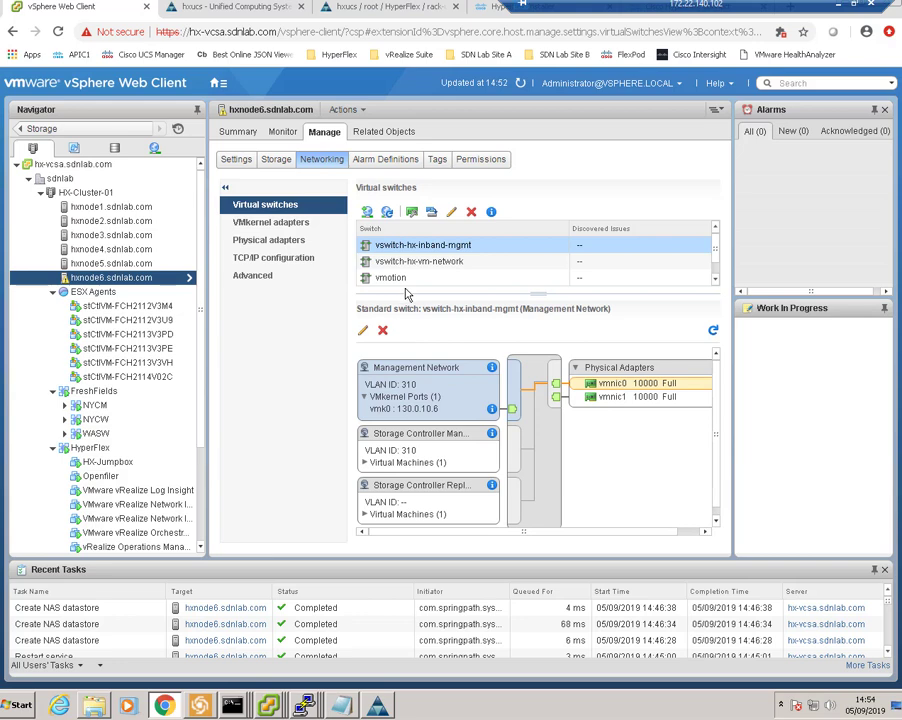
pyautogui.click(397, 281)
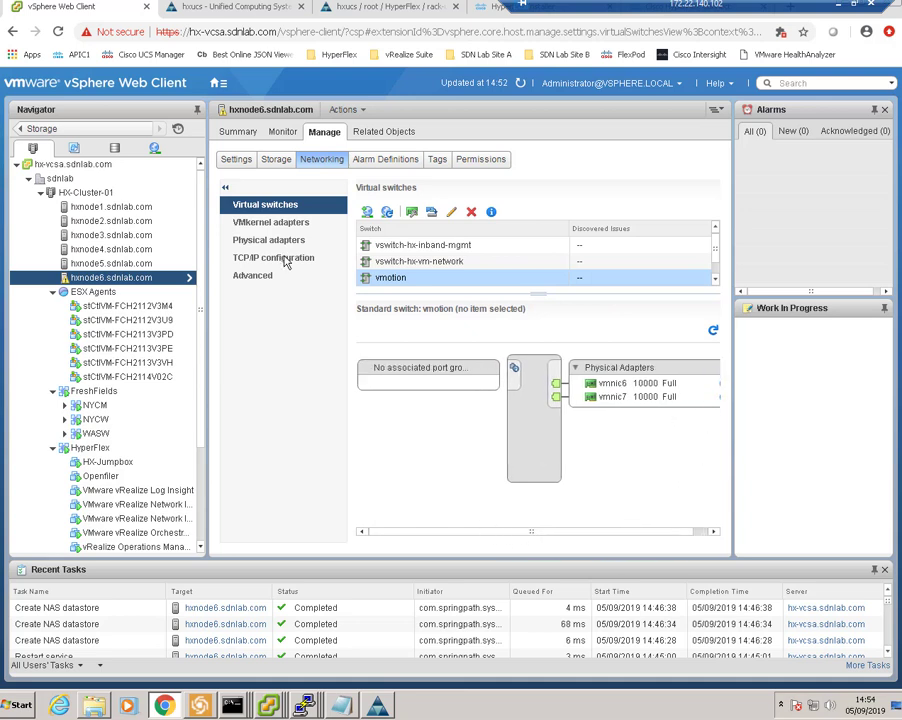
# Compare the vm-network, inband-mgmt, vmotion and storage-data switches and their uplinks
pyautogui.click(421, 263)
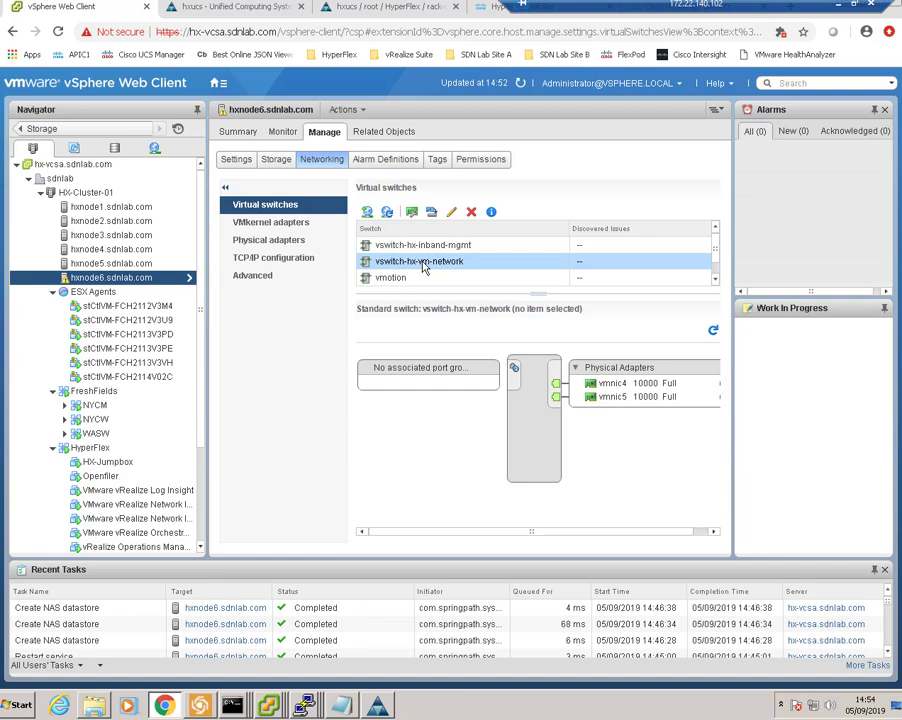
pyautogui.click(425, 247)
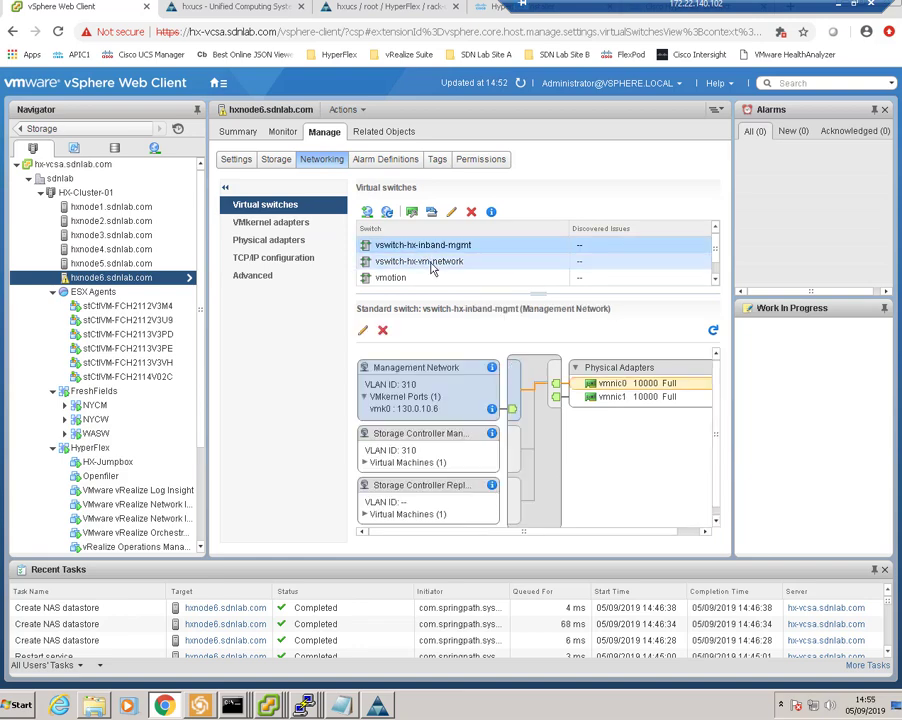
pyautogui.click(432, 266)
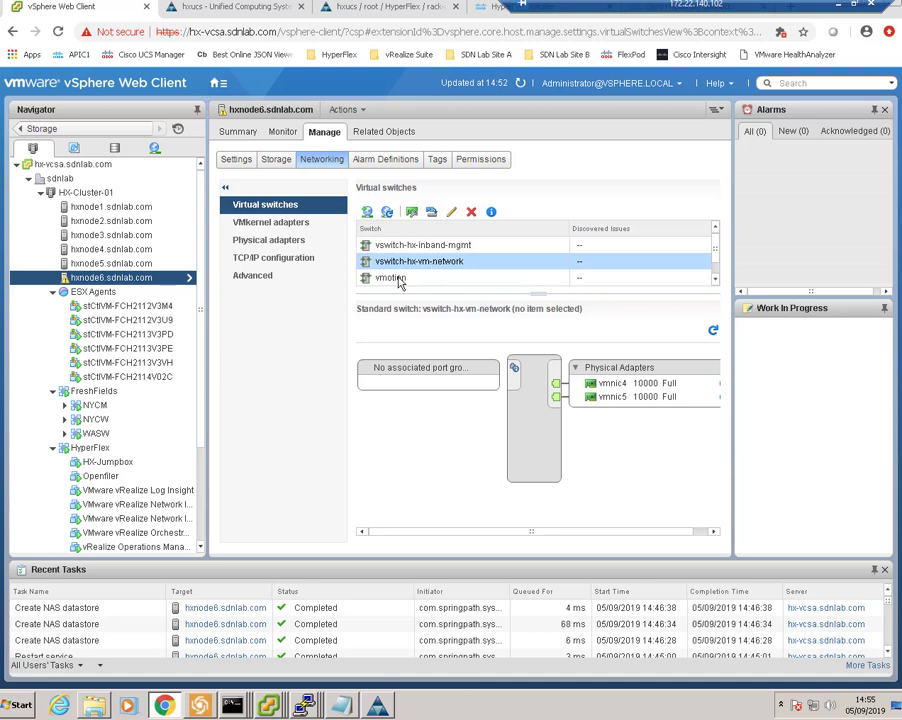
pyautogui.click(398, 280)
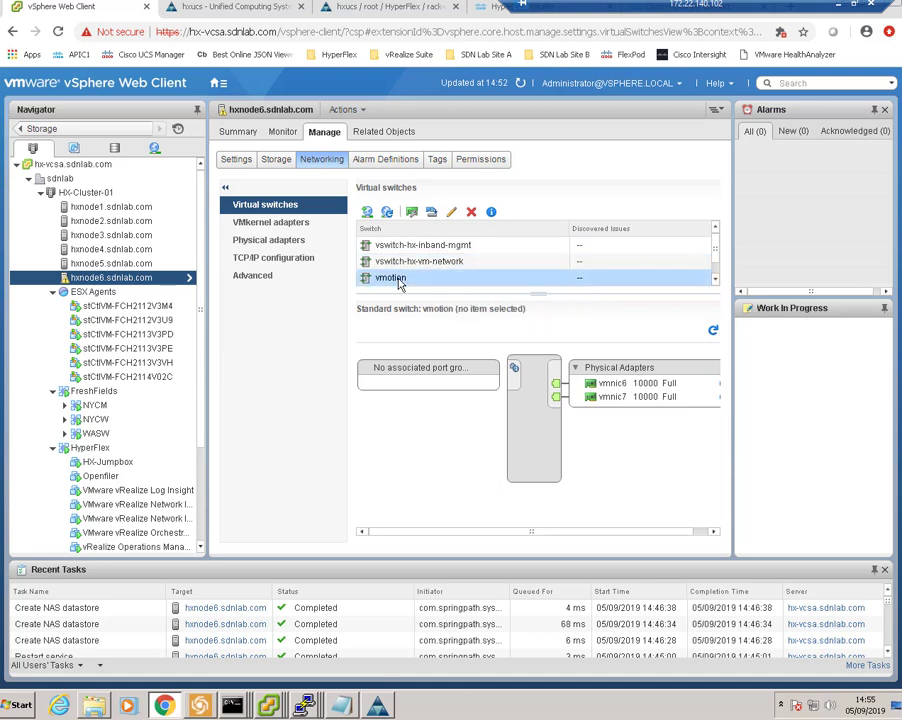
pyautogui.click(716, 281)
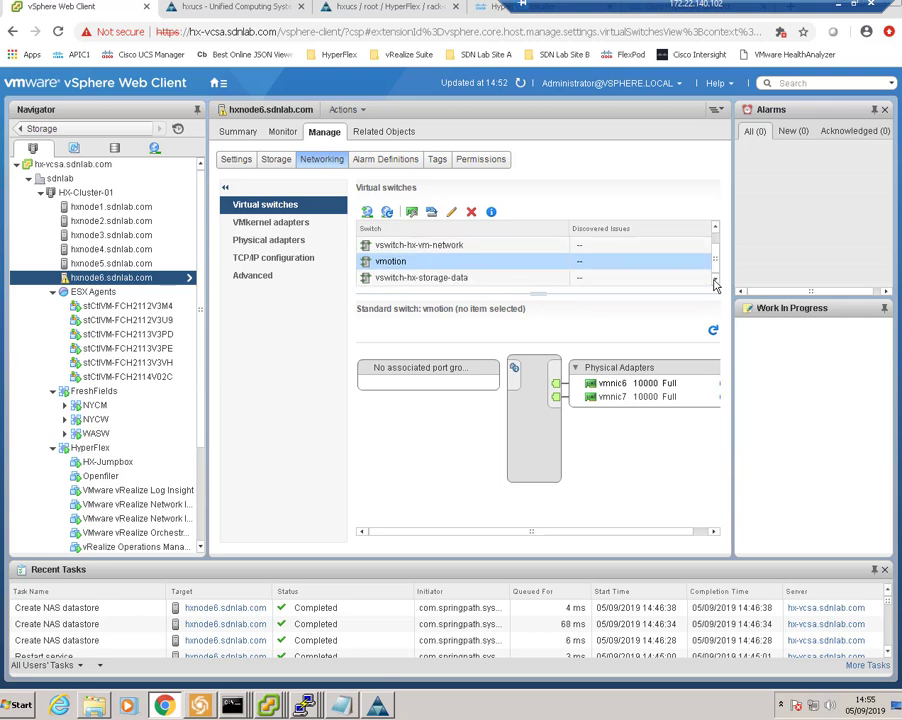
pyautogui.click(433, 282)
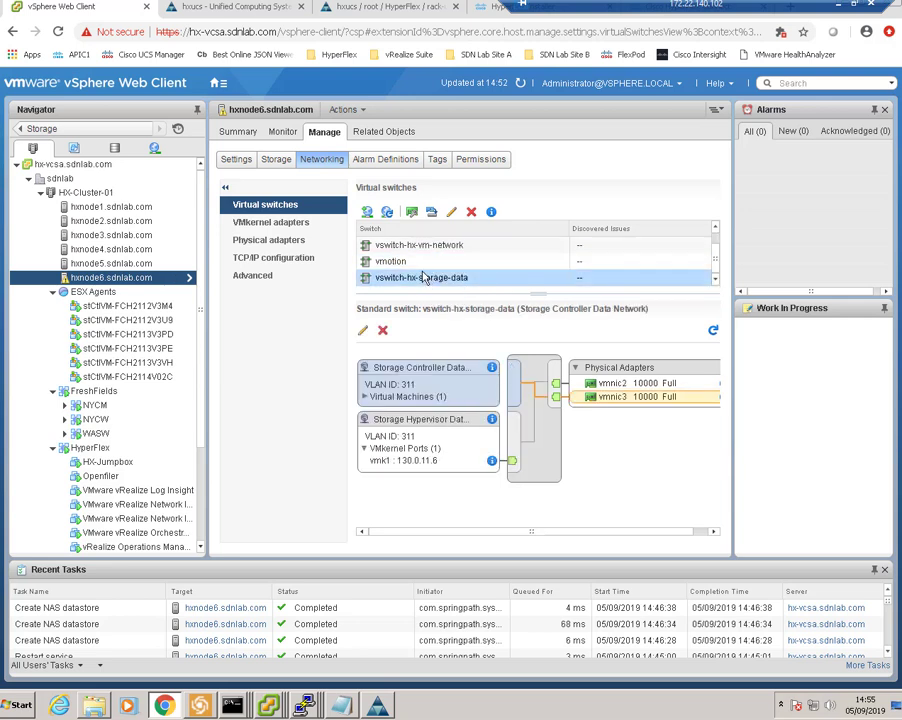
pyautogui.click(400, 264)
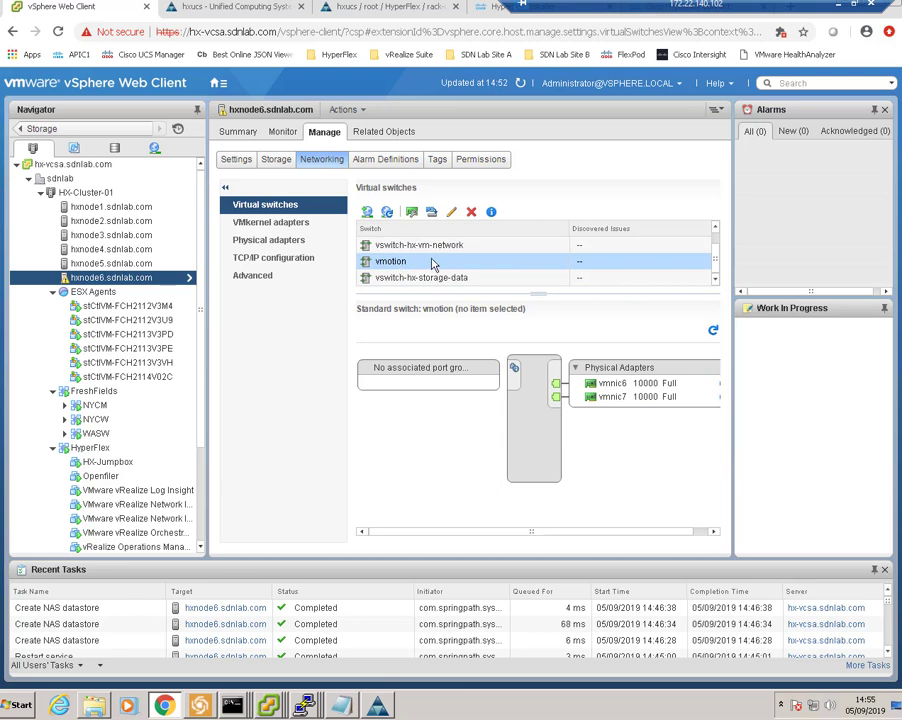
pyautogui.click(431, 247)
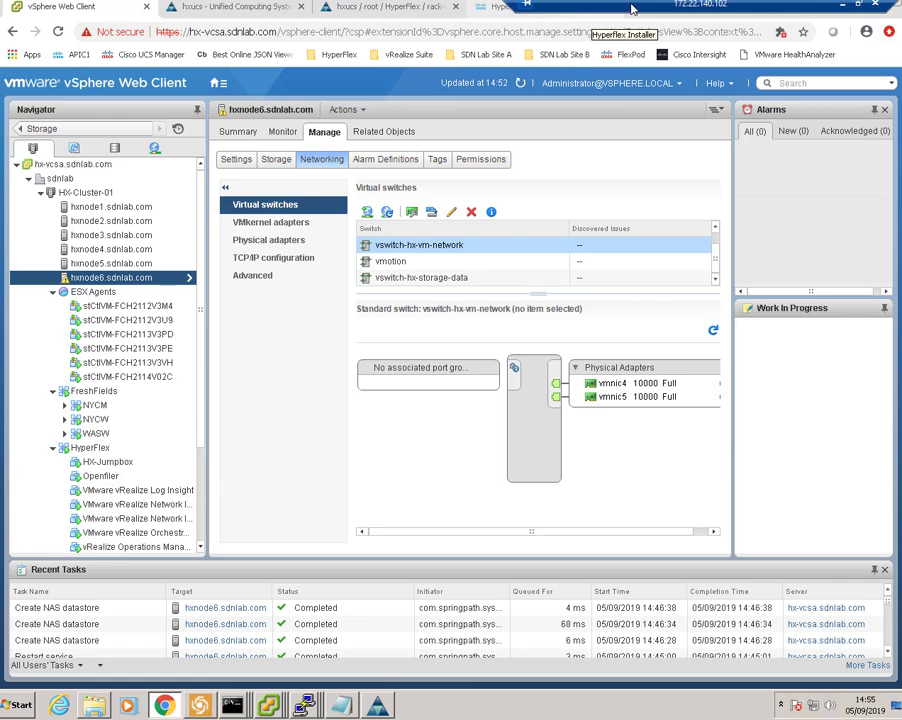
# Open HX Installer CLI from the HyperFlex bookmarks in a new tab, sign in, and run post_install
pyautogui.moveTo(632, 9); pyautogui.dragTo(413, 7)
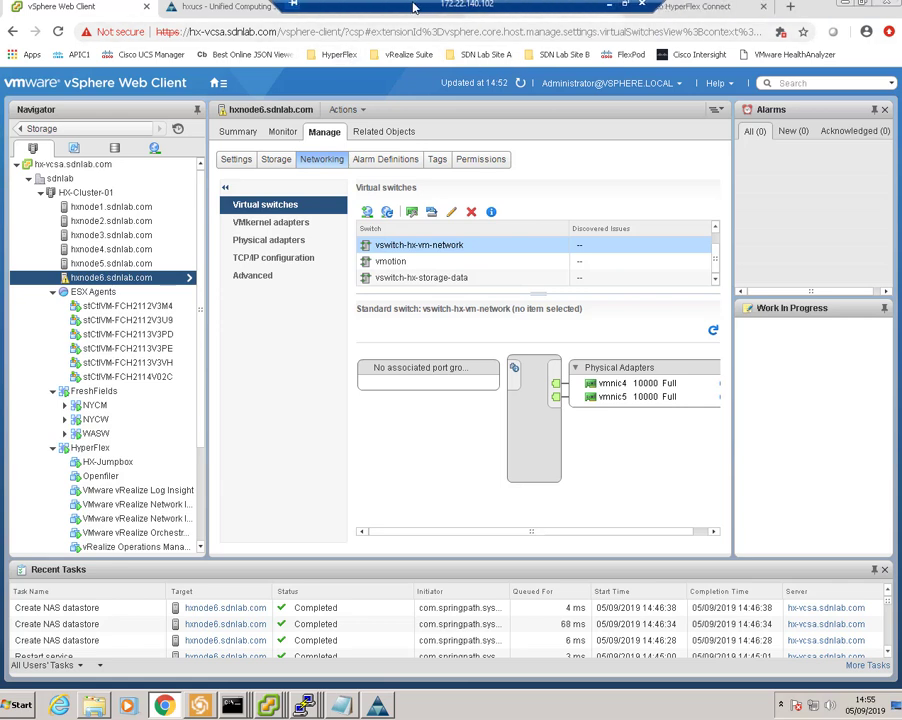
pyautogui.click(735, 10)
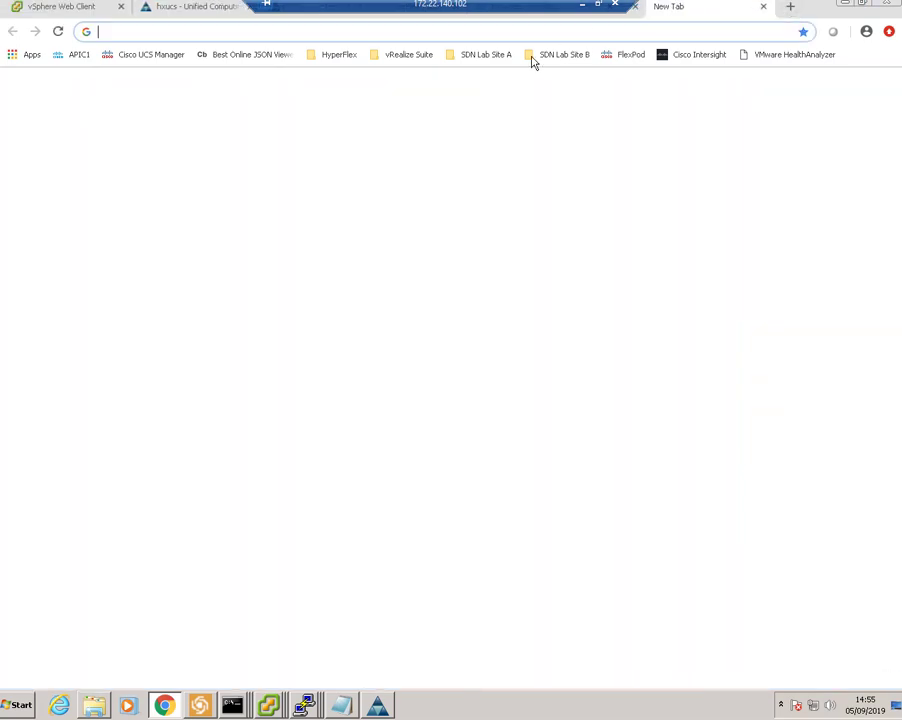
pyautogui.click(339, 54)
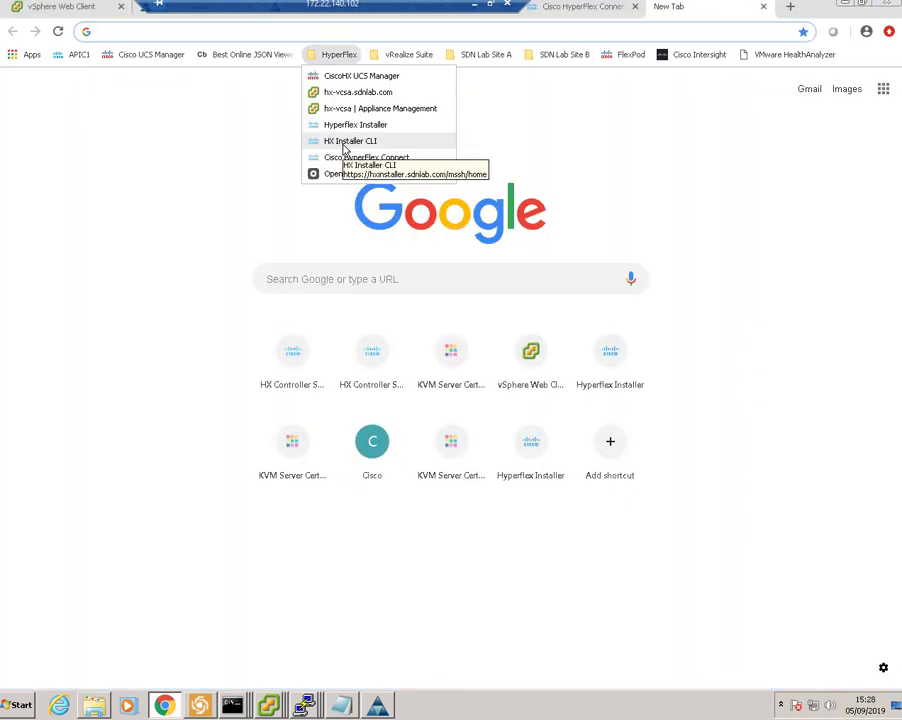
pyautogui.click(344, 146)
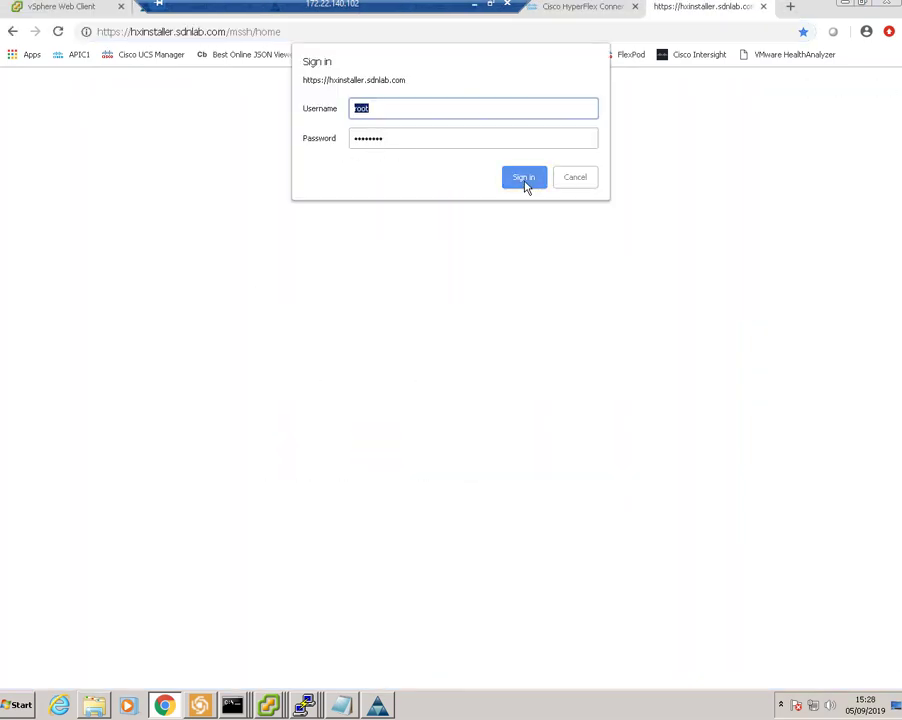
pyautogui.click(524, 180)
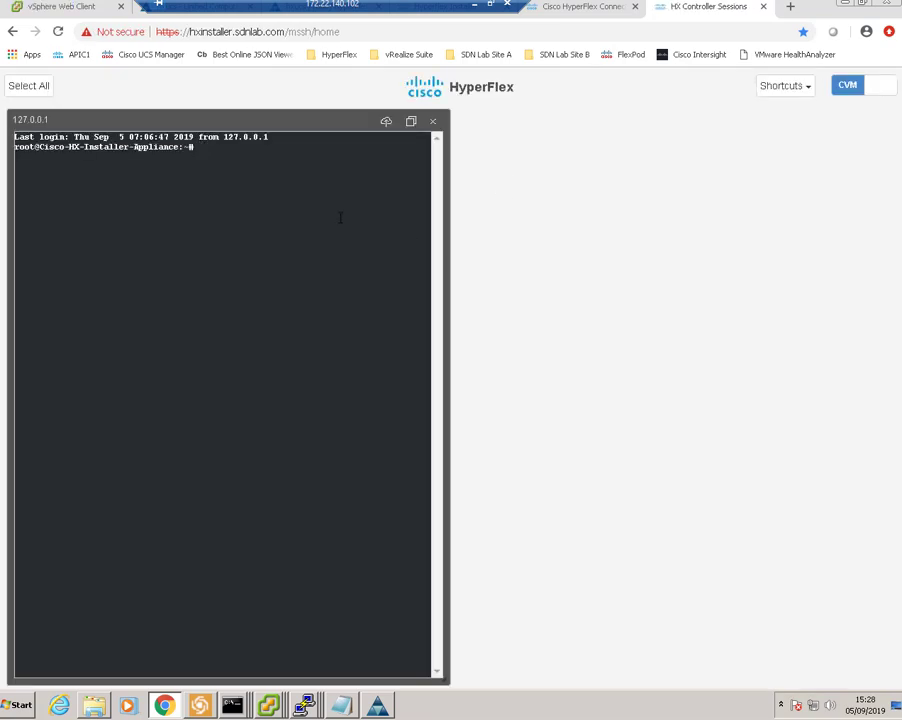
pyautogui.write('post_install')
pyautogui.press('Return')
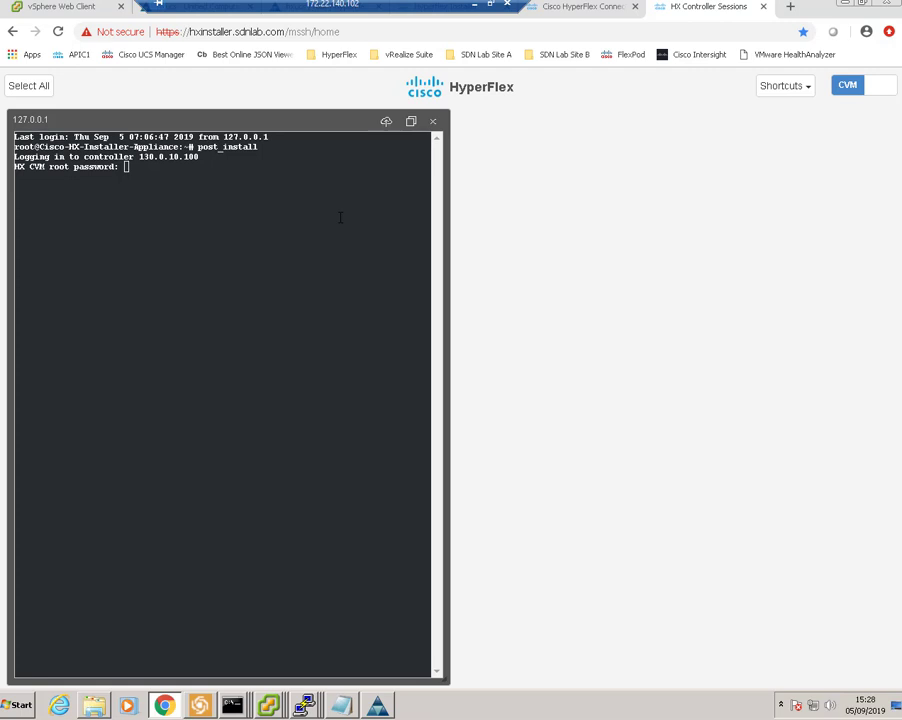
pyautogui.press('Return')
pyautogui.click(178, 265)
pyautogui.click(130, 268)
pyautogui.press('Return')
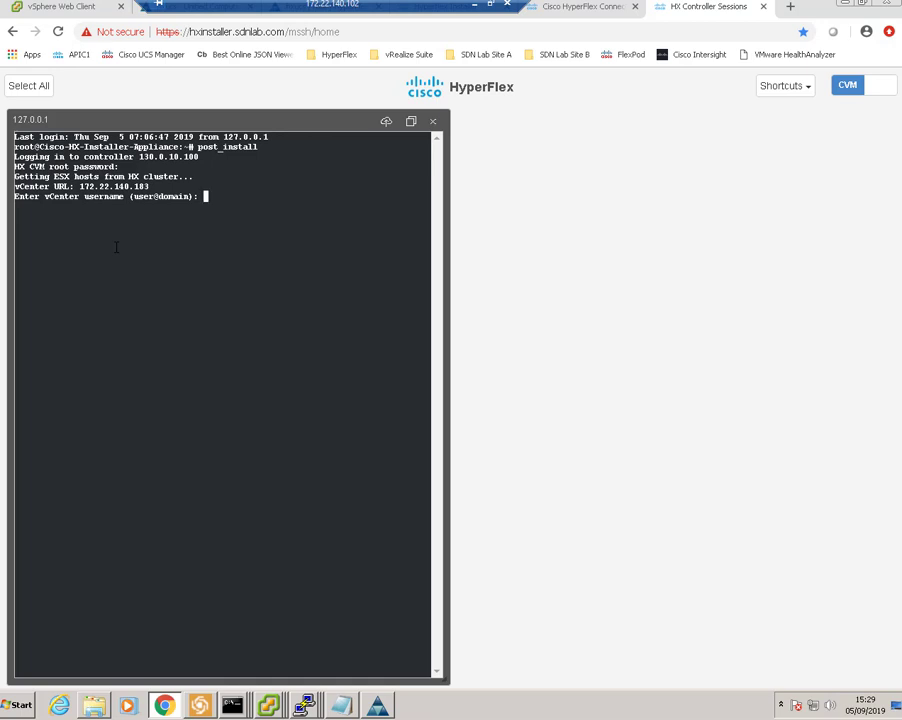
pyautogui.write('administrator@vspher')
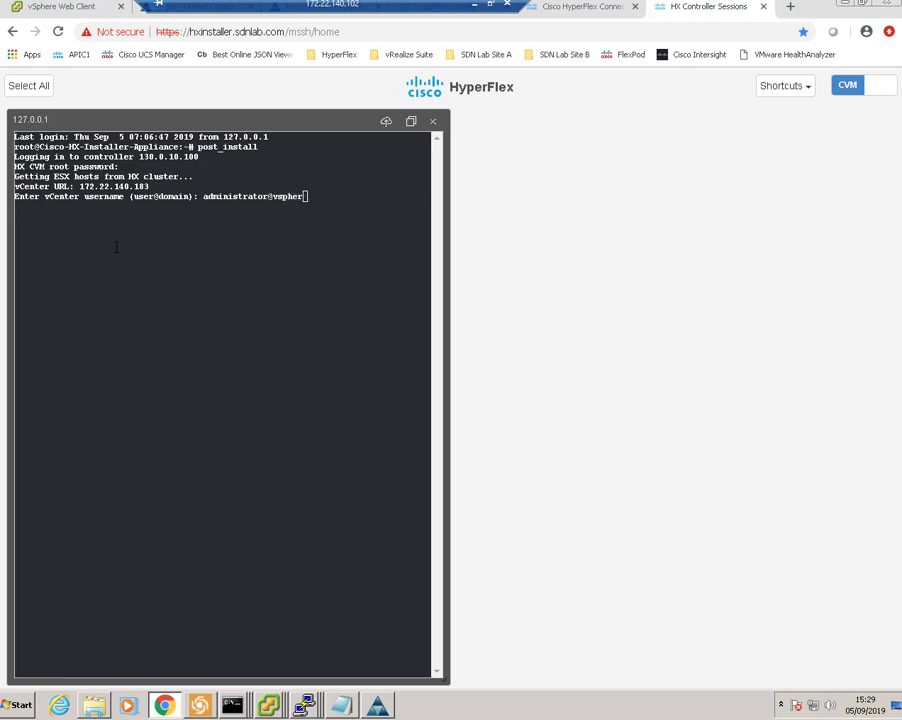
pyautogui.write('e.local')
pyautogui.press('Return')
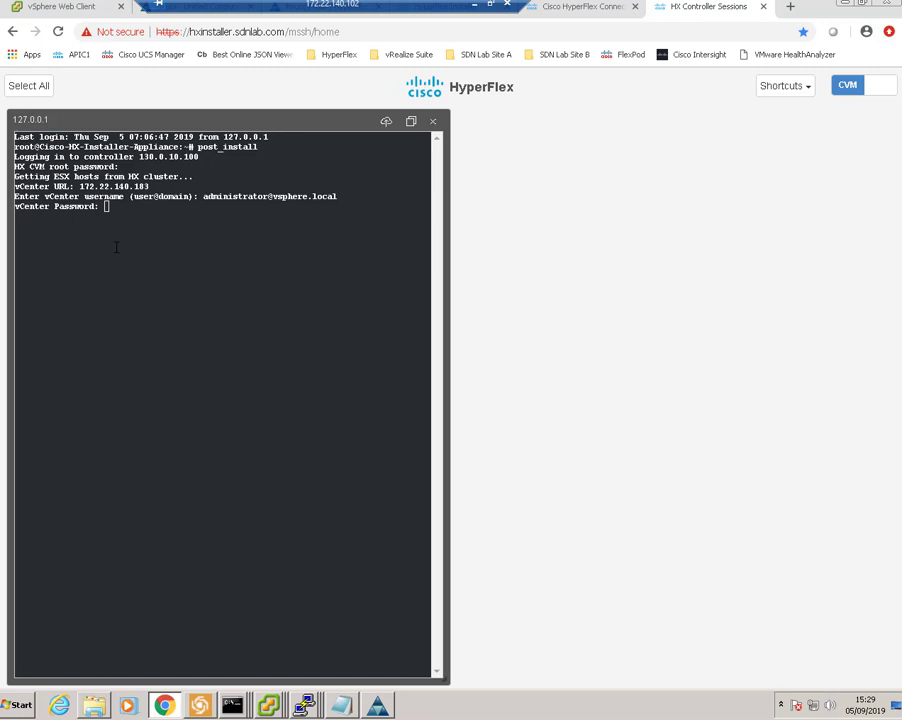
pyautogui.press('Return')
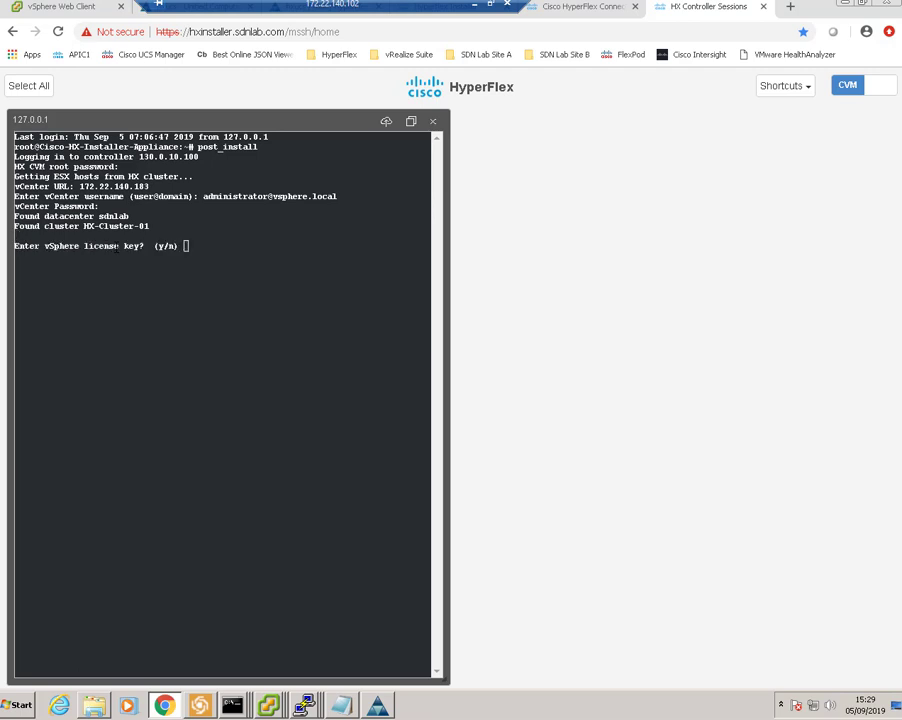
# Answer n to the license key and HA/DRS prompts, y to the SSH warning and vMotion
pyautogui.write('n')
pyautogui.press('Return')
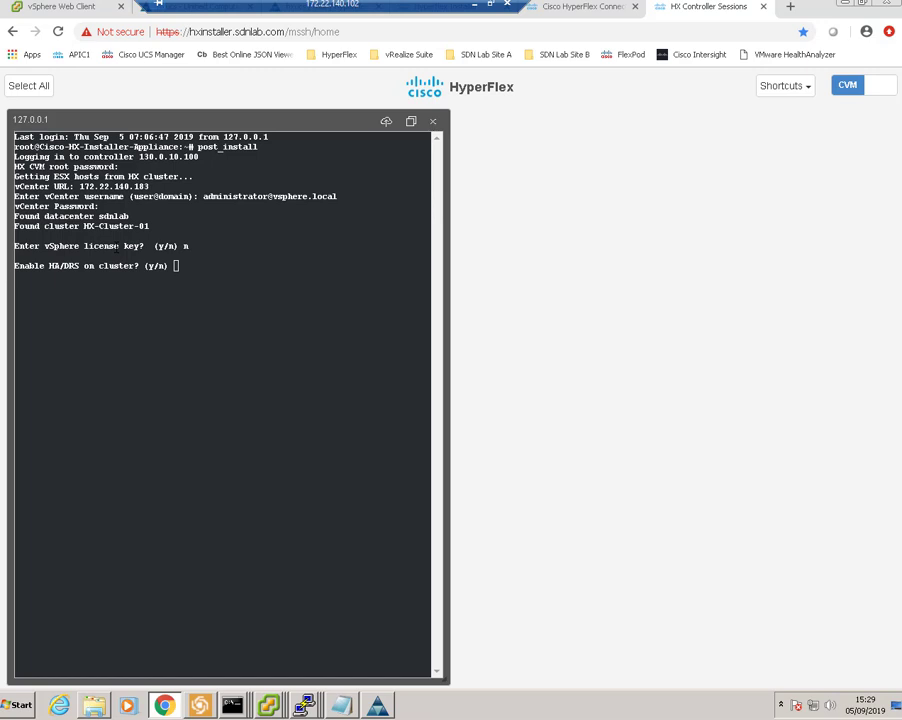
pyautogui.write('n')
pyautogui.press('Return')
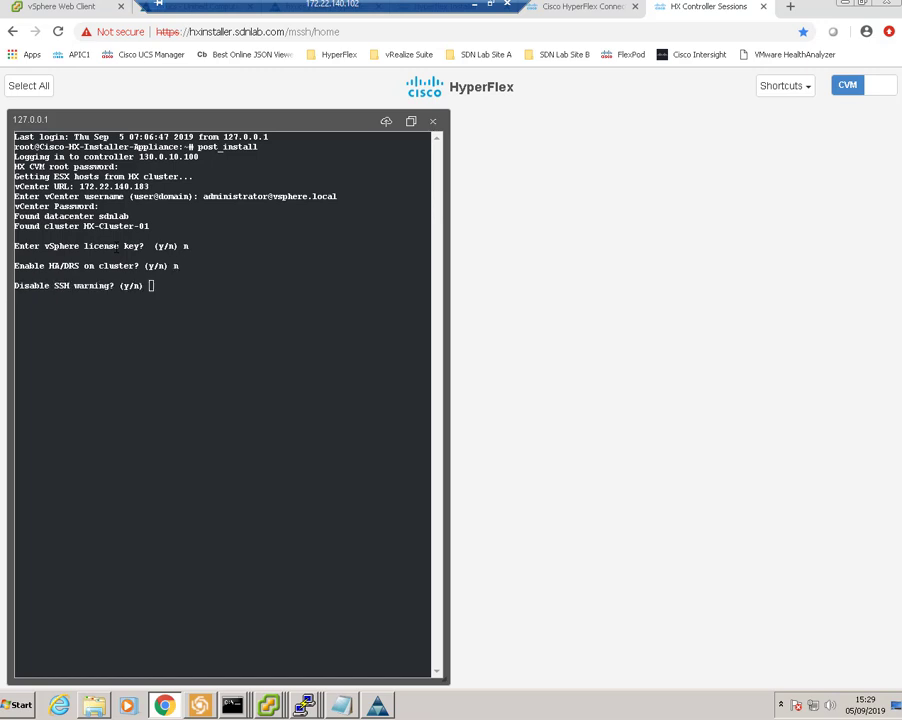
pyautogui.write('y')
pyautogui.press('Return')
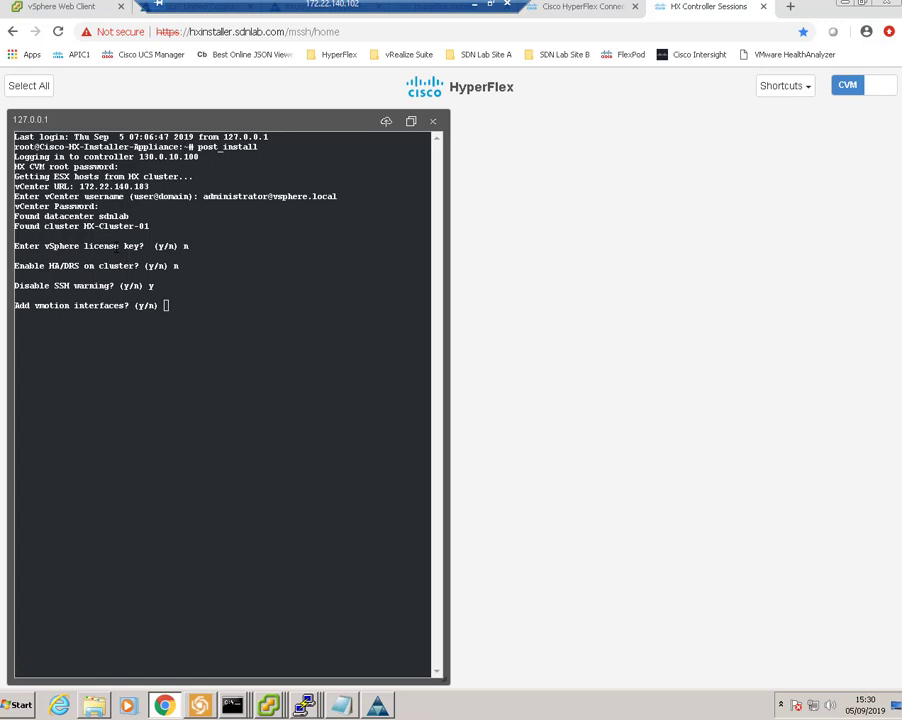
pyautogui.write('y')
# Confirm adding vMotion interfaces with netmask 255.255.255.0 and VLAN 312
pyautogui.press('Return')
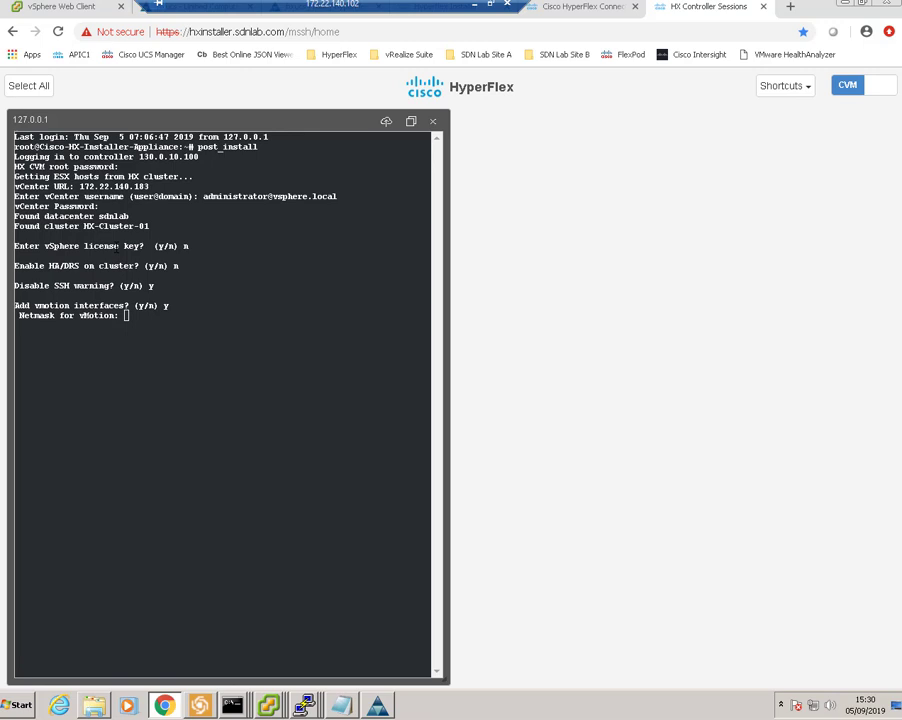
pyautogui.write('255.255.255.0')
pyautogui.press('Return')
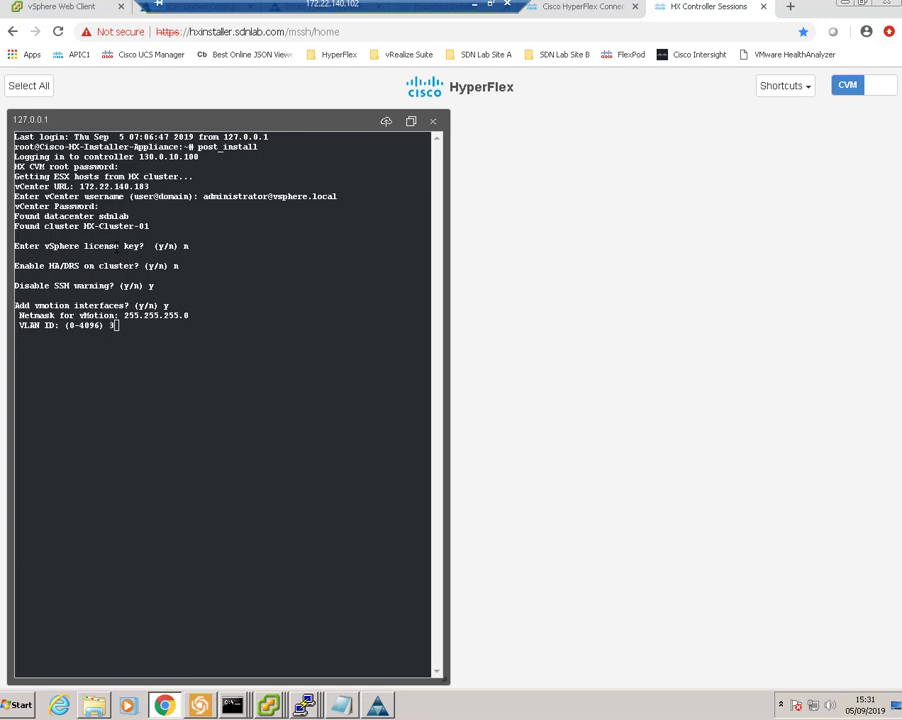
pyautogui.write('312')
pyautogui.press('Return')
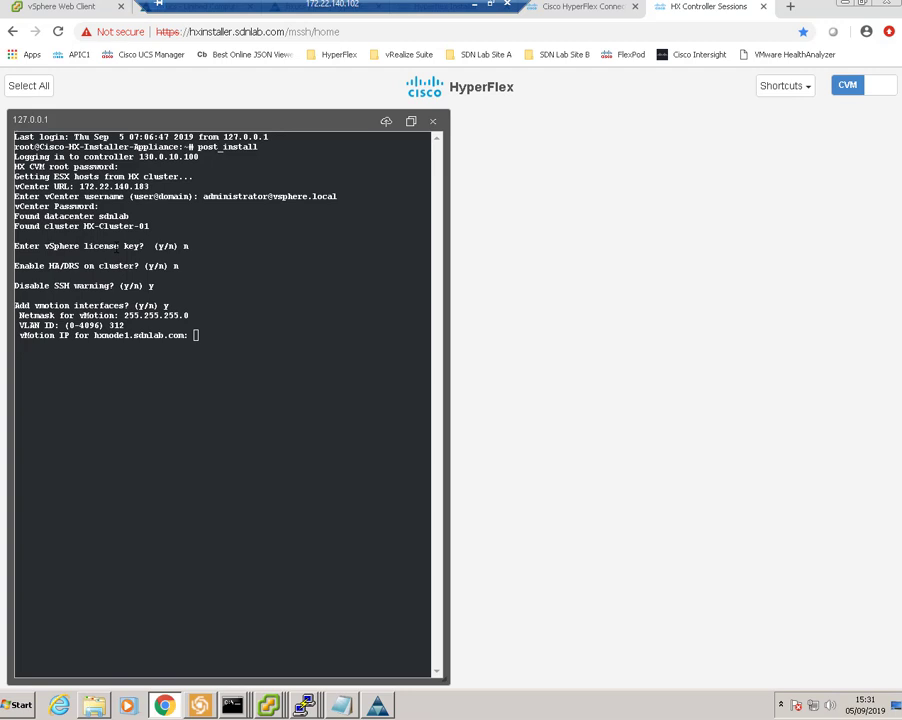
# Give hxnode1–hxnode3 vMotion IPs 130.0.12.1, 130.0.12.2 and 130.0.12.3
pyautogui.write('130')
pyautogui.write('.0')
pyautogui.write('.10')
pyautogui.write('.')
pyautogui.press('BackSpace')
pyautogui.press('BackSpace')
pyautogui.write('2.1')
pyautogui.press('Return')
pyautogui.write('130.0.12.1')
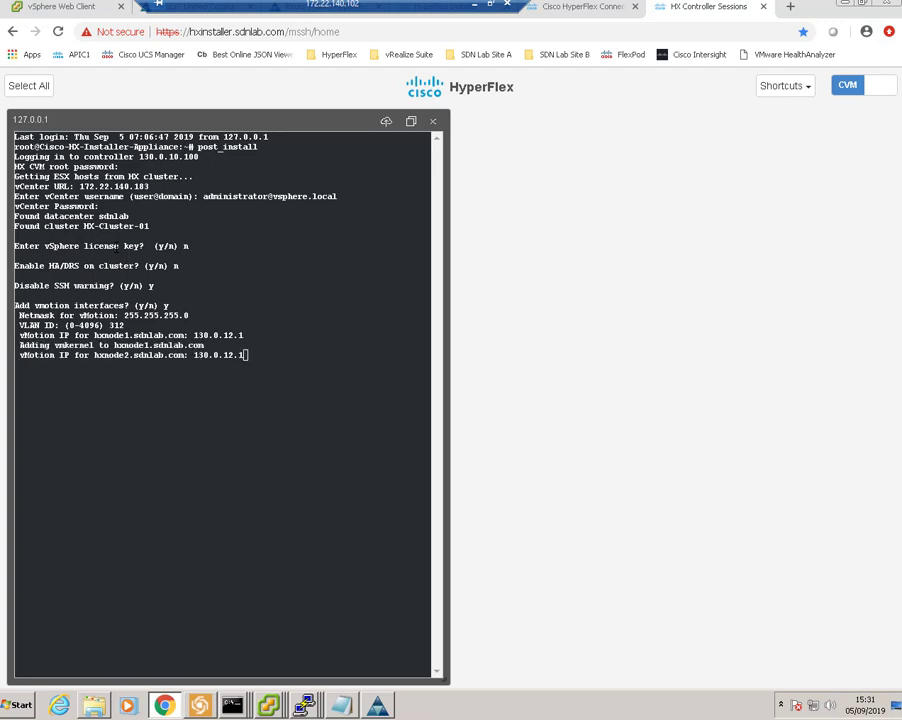
pyautogui.press('BackSpace')
pyautogui.write('2')
pyautogui.press('Return')
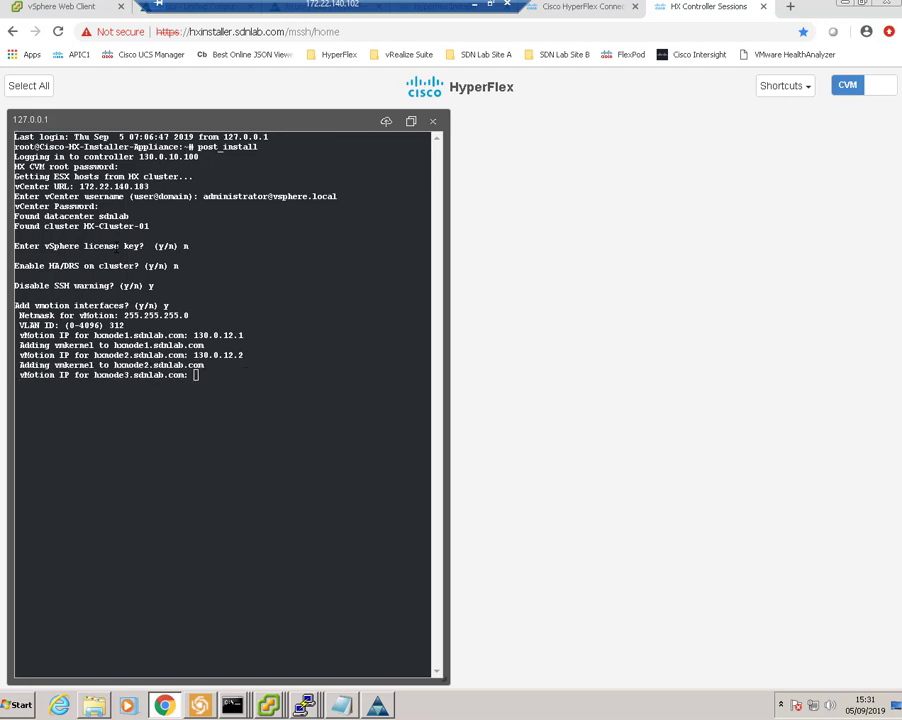
pyautogui.write('130.0.12.2')
pyautogui.press('BackSpace')
pyautogui.write('3')
pyautogui.press('Return')
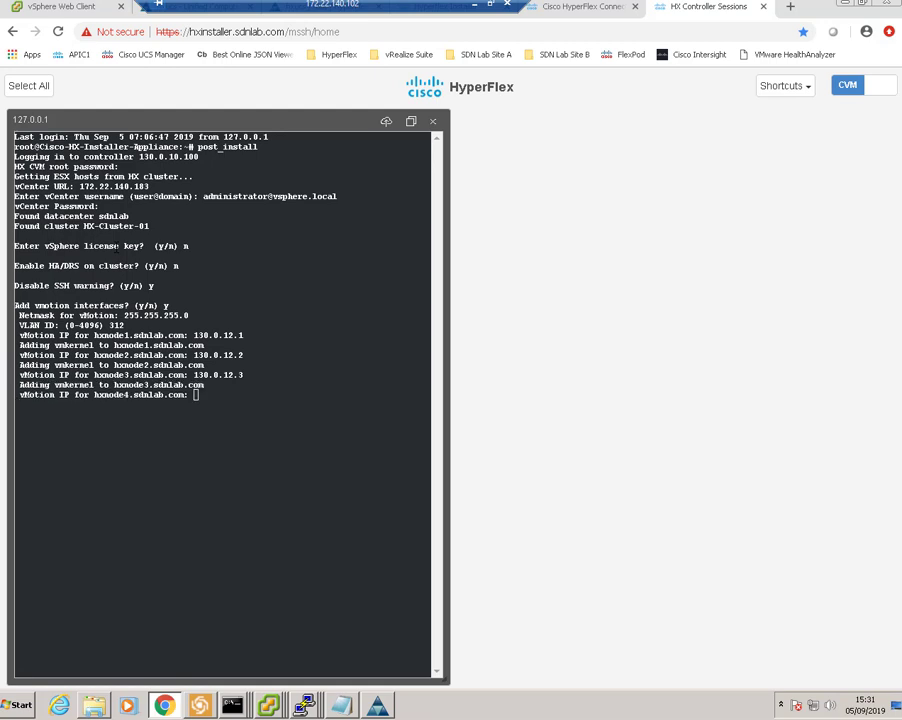
# Give hxnode4–hxnode6 vMotion IPs 130.0.12.4, 130.0.12.5 and 130.0.12.6
pyautogui.press('BackSpace')
pyautogui.write('4')
pyautogui.press('Return')
pyautogui.press('BackSpace')
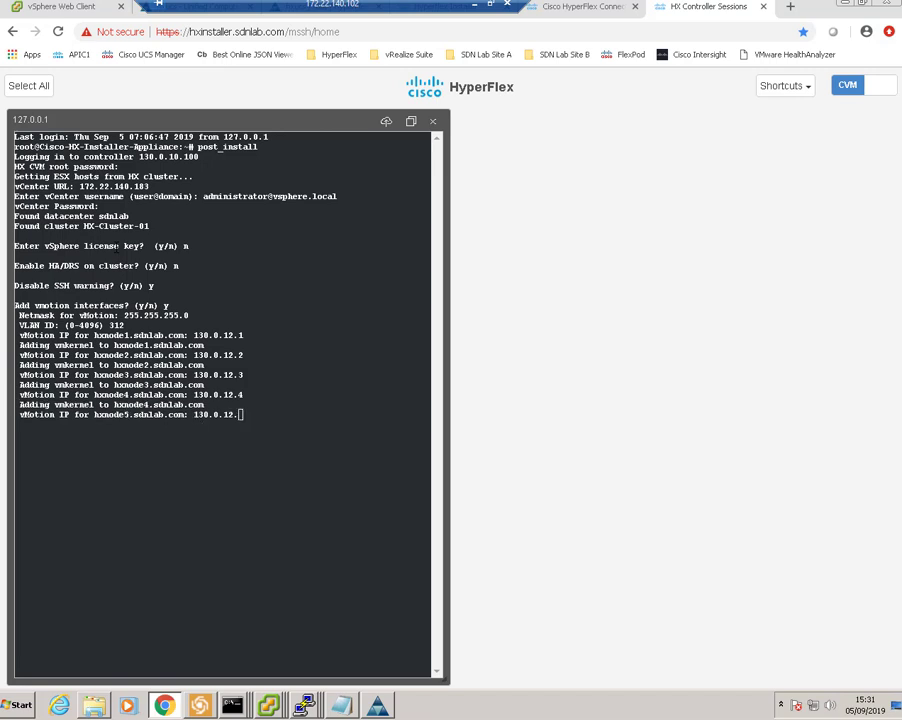
pyautogui.write('5')
pyautogui.press('Return')
pyautogui.press('BackSpace')
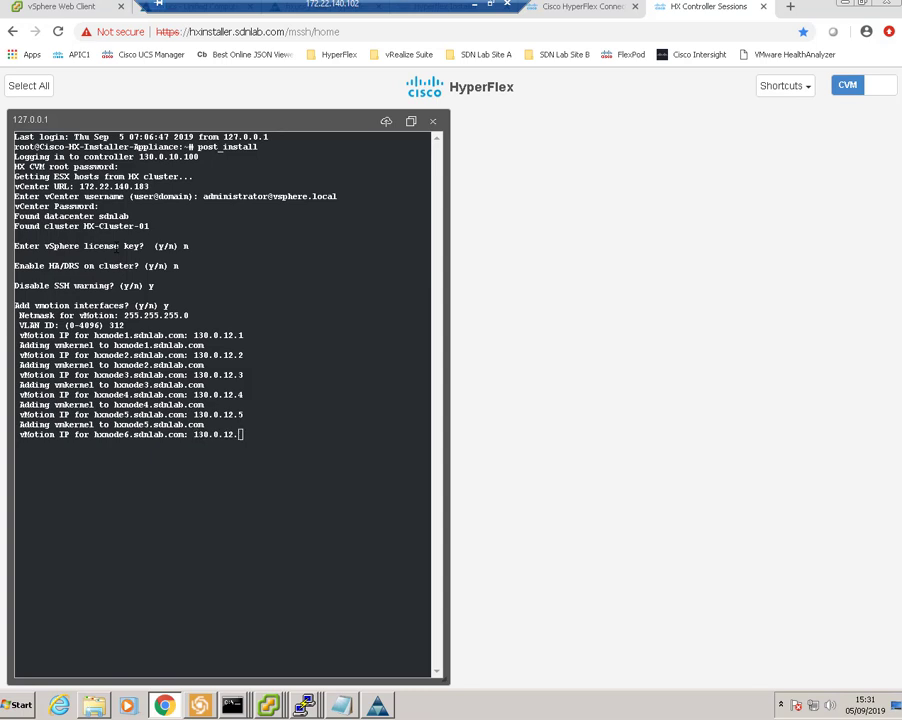
pyautogui.write('6')
pyautogui.press('Return')
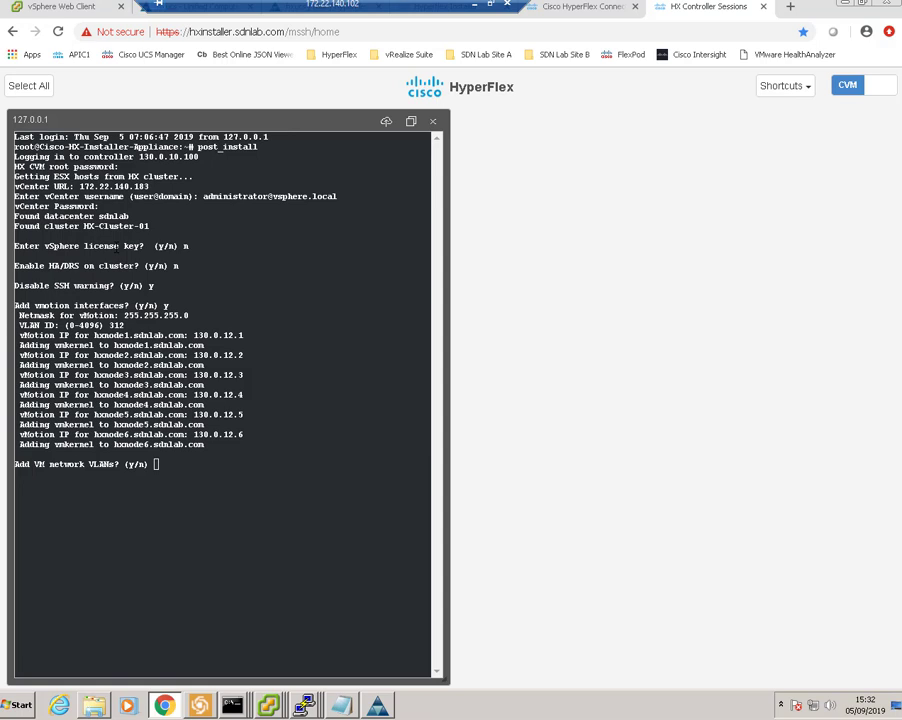
# Decline adding VM network VLANs and close the installer terminal page
pyautogui.write('n')
pyautogui.press('Return')
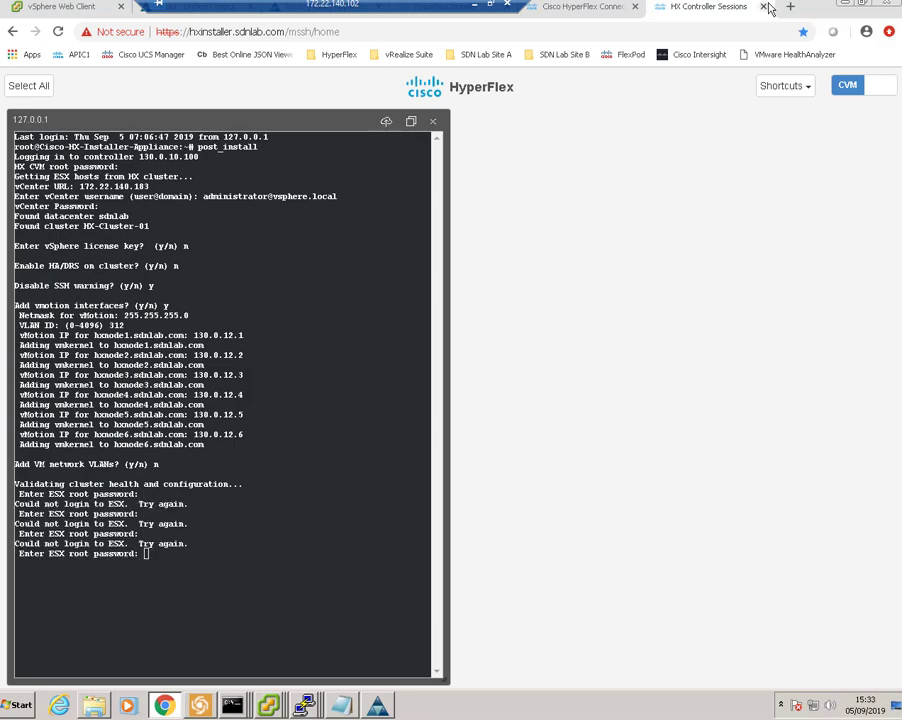
pyautogui.click(763, 6)
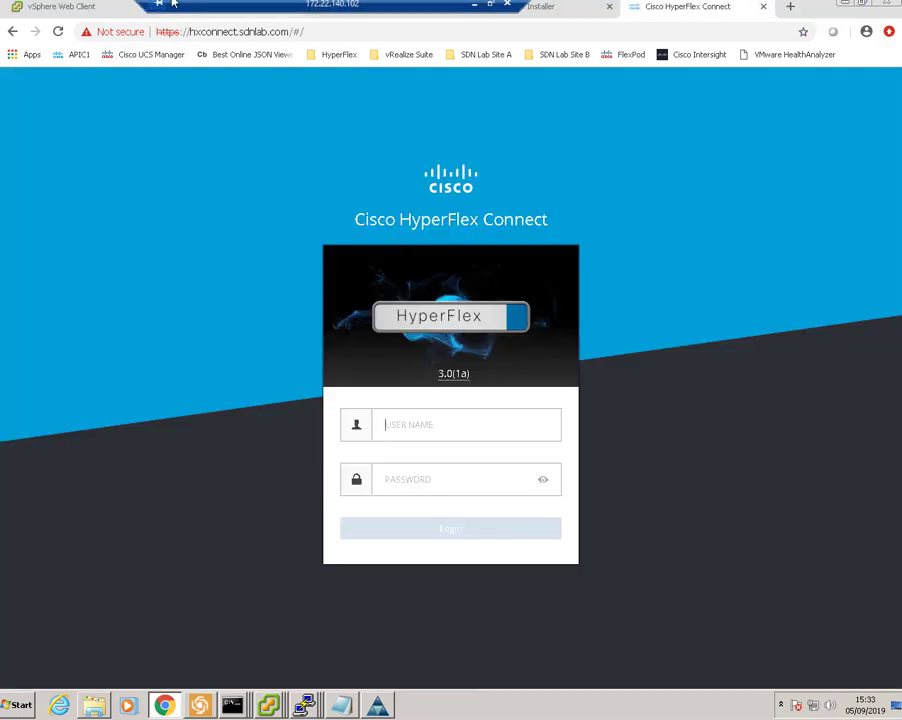
# View hxnode4's physical adapters under Manage > Networking, then select hxnode6 for comparison
pyautogui.click(92, 8)
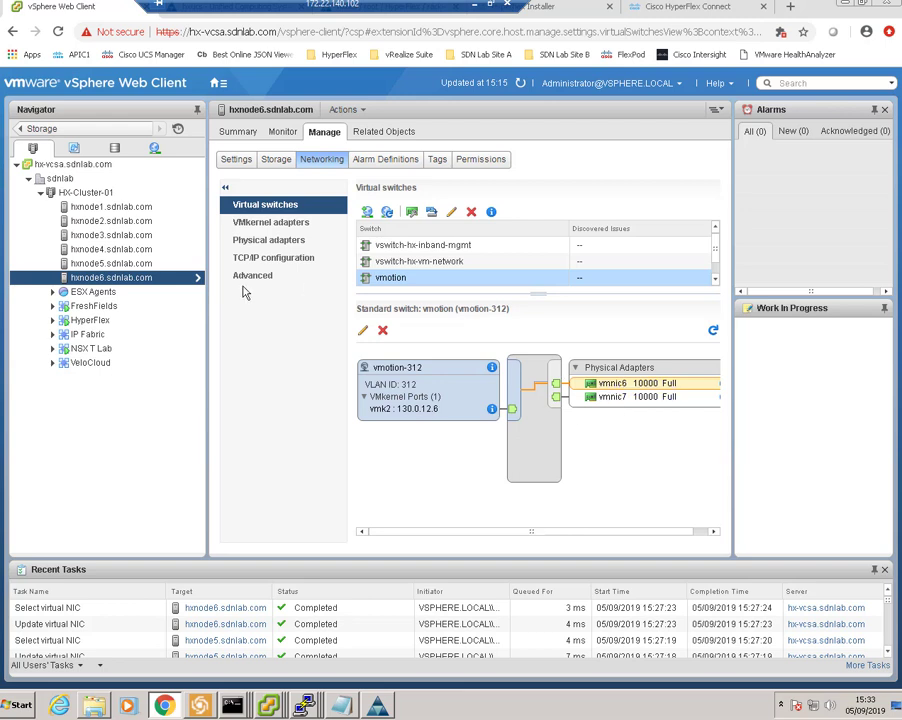
pyautogui.click(118, 250)
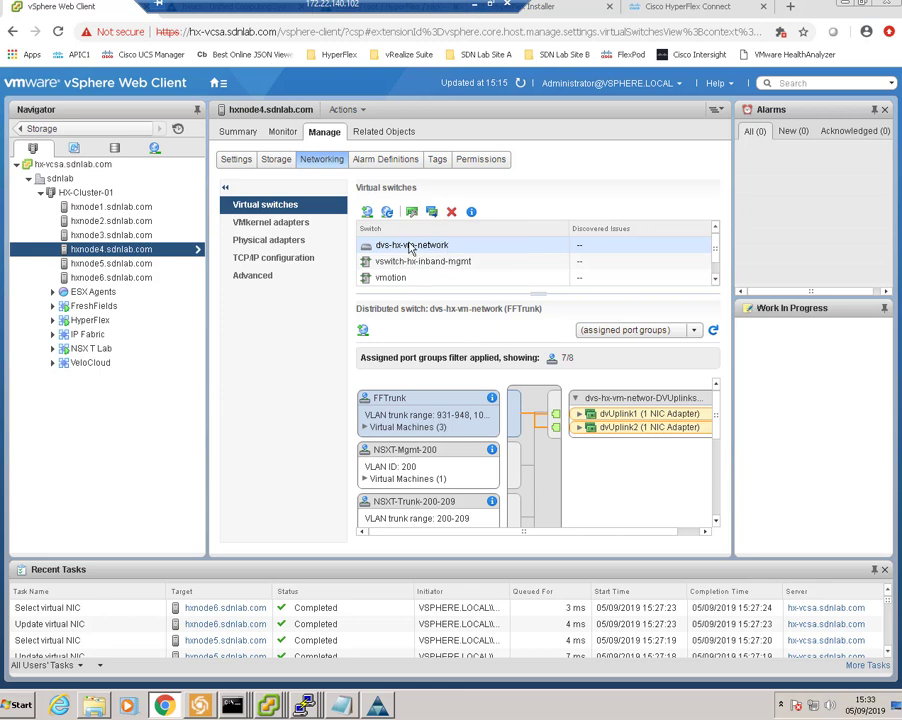
pyautogui.click(272, 244)
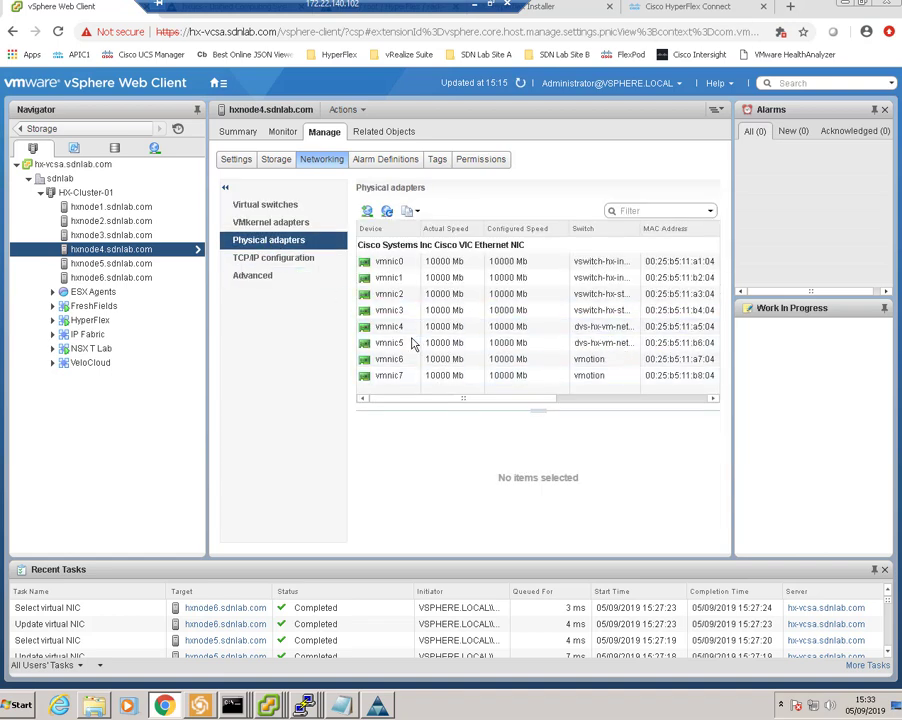
pyautogui.click(115, 277)
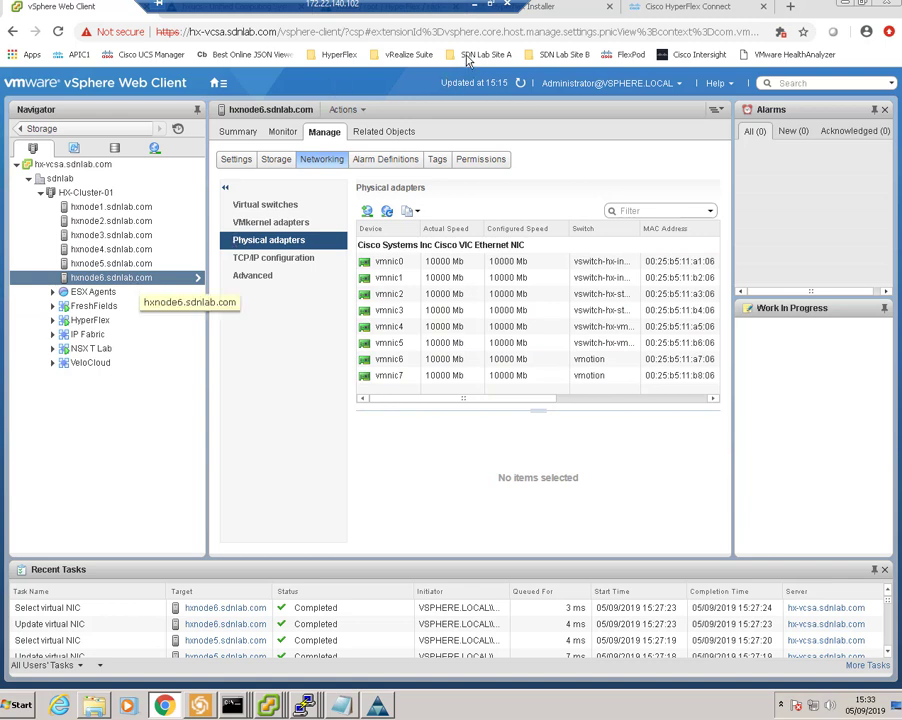
# Log in to HyperFlex Connect as admin with the account password
pyautogui.click(668, 12)
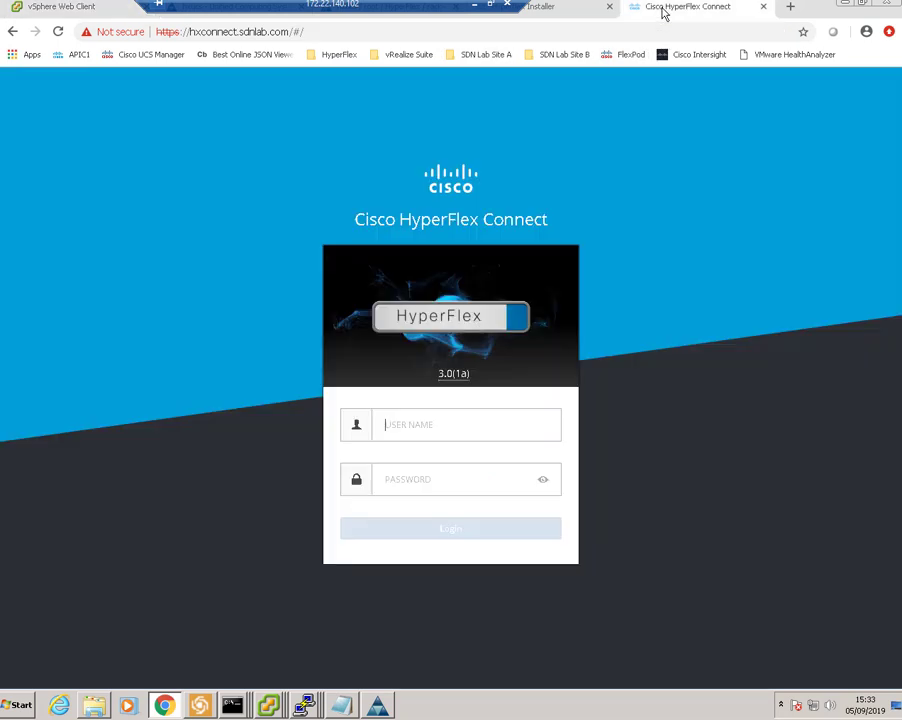
pyautogui.click(420, 427)
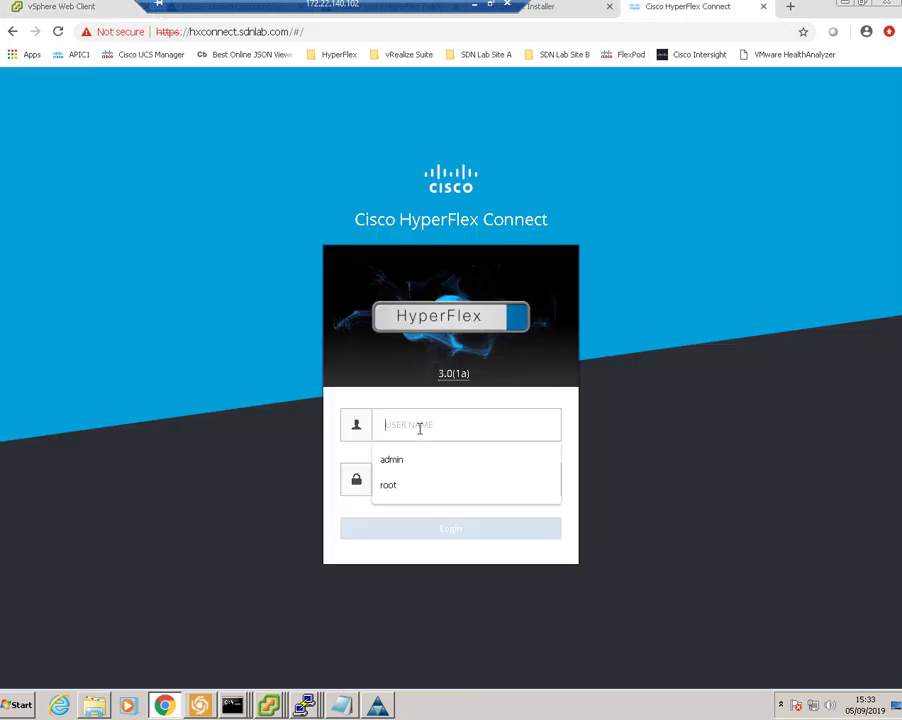
pyautogui.write('admin')
pyautogui.press('Tab')
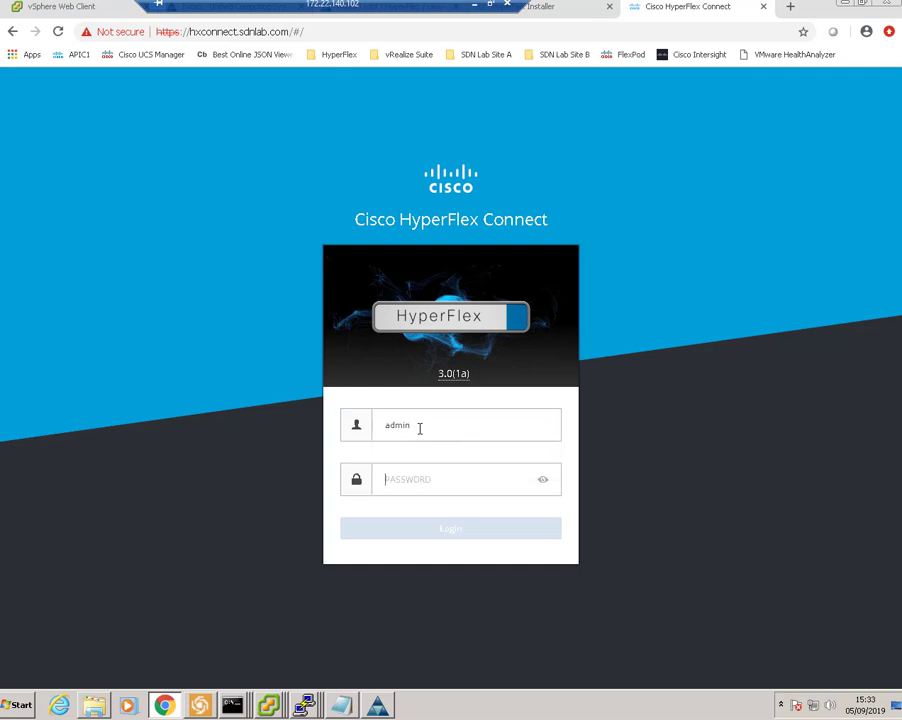
pyautogui.write('******')
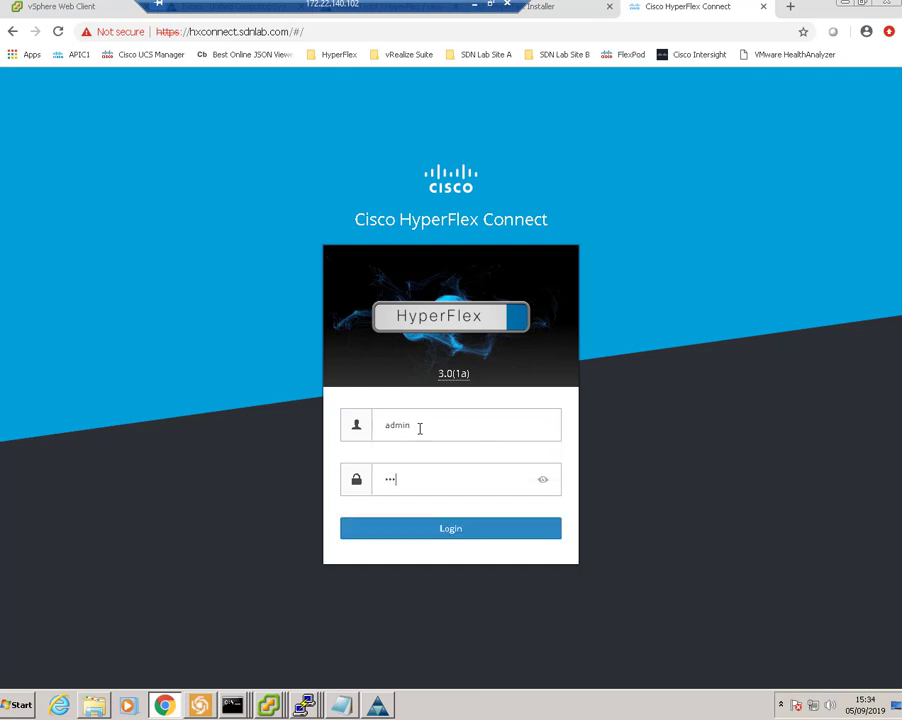
pyautogui.write('*****')
pyautogui.press('Return')
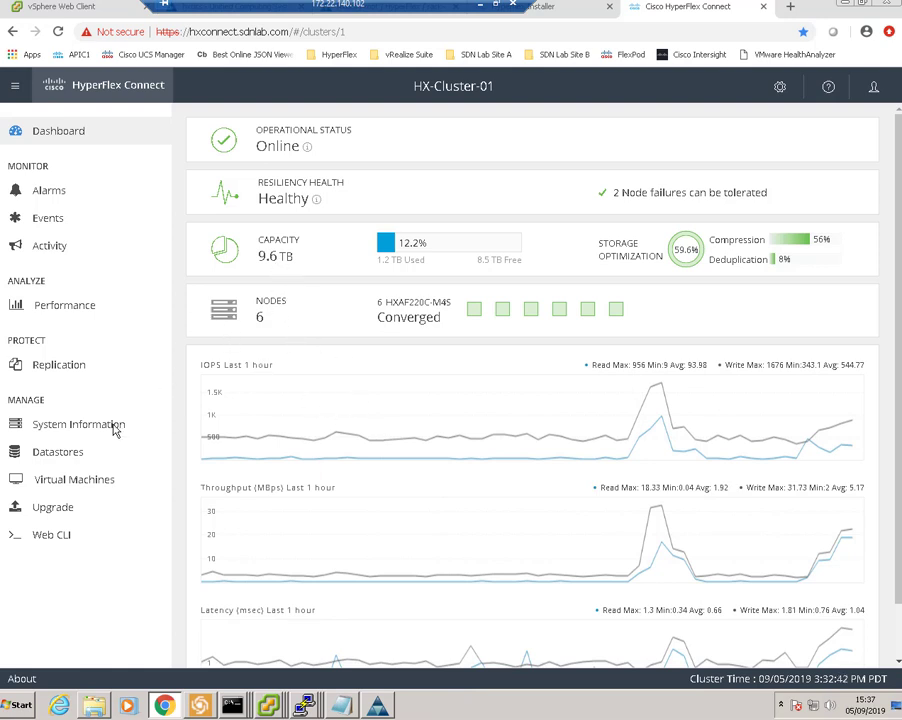
# Open System Information and scroll the node list to check each node's status and 7 disks
pyautogui.click(66, 426)
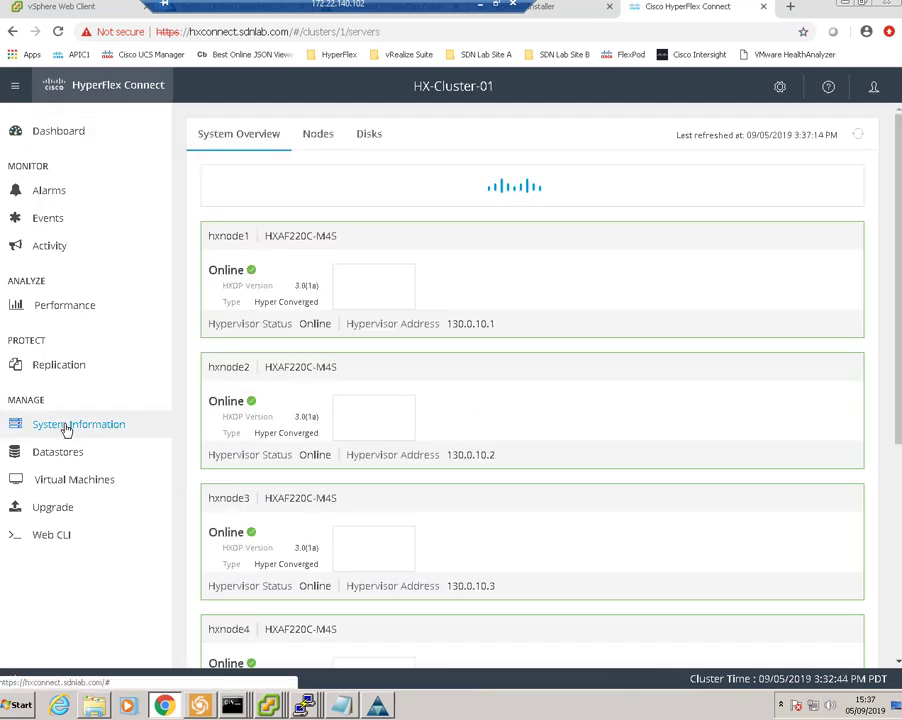
pyautogui.scroll(-2, 534, 388)
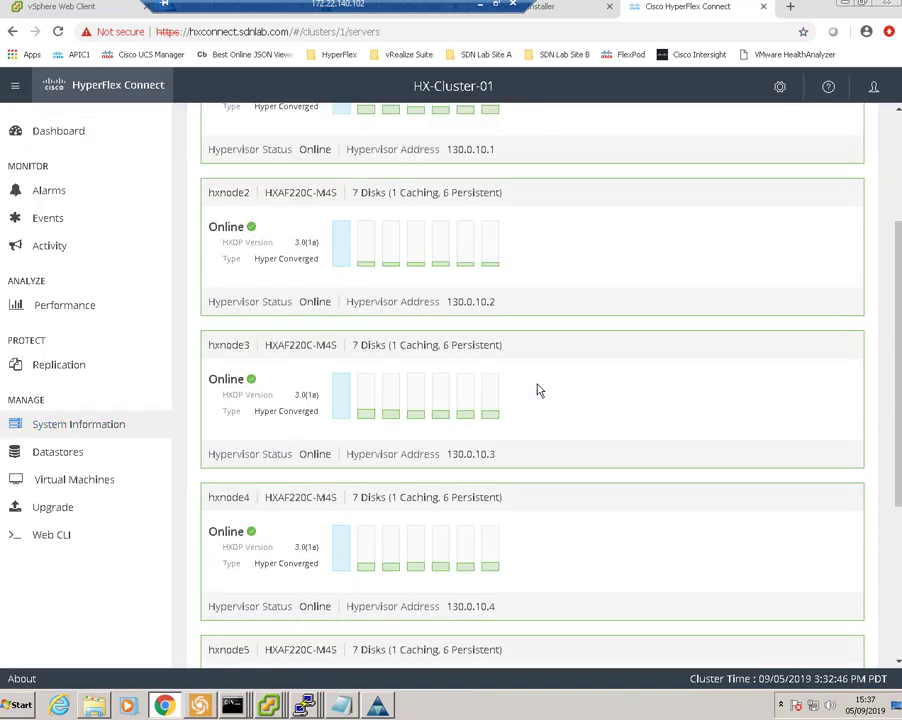
pyautogui.scroll(-2, 536, 390)
pyautogui.scroll(-1, 534, 390)
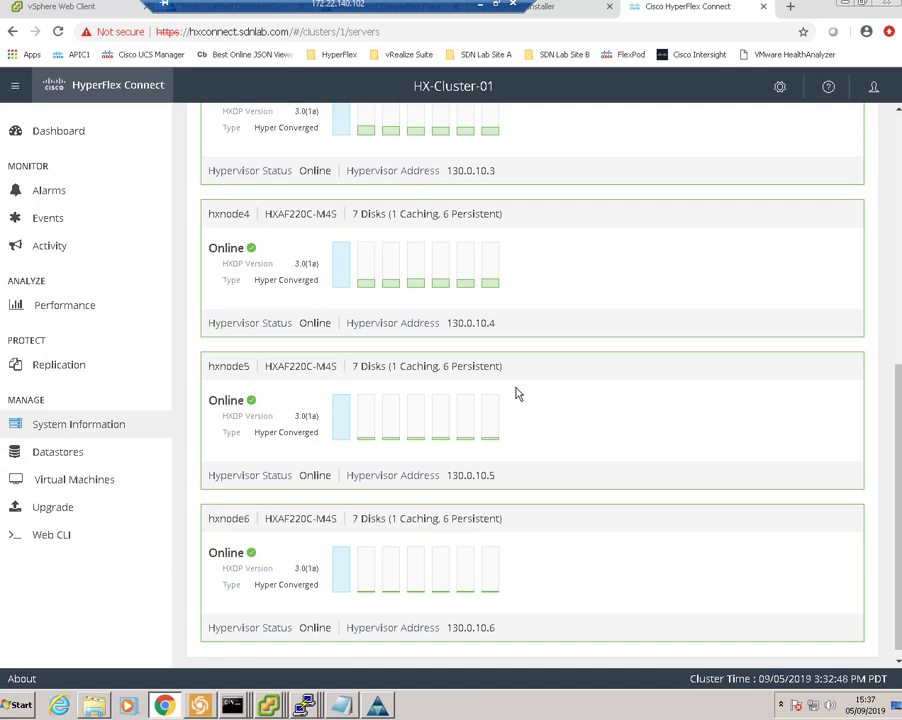
pyautogui.moveTo(341, 572)
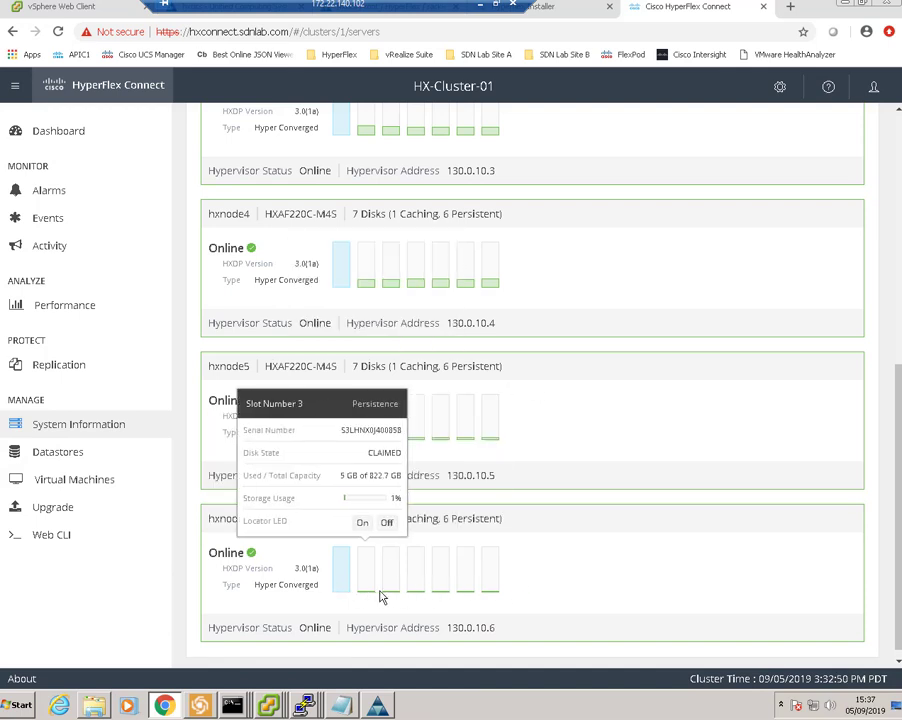
pyautogui.moveTo(396, 592)
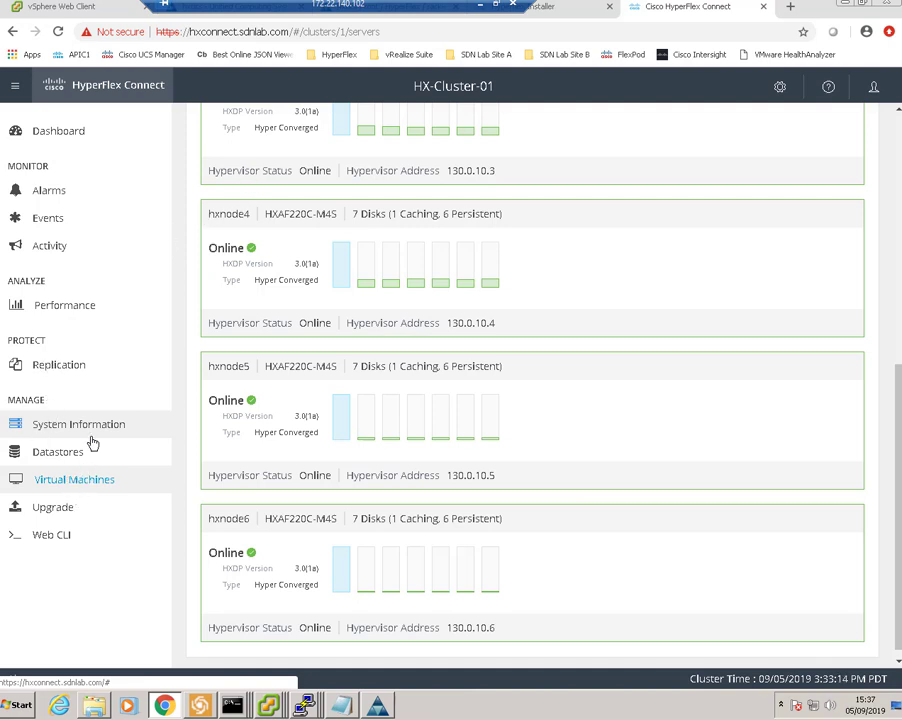
# In Web CLI, rerun stcli cluster info, then run stcli rebalance status
pyautogui.click(52, 536)
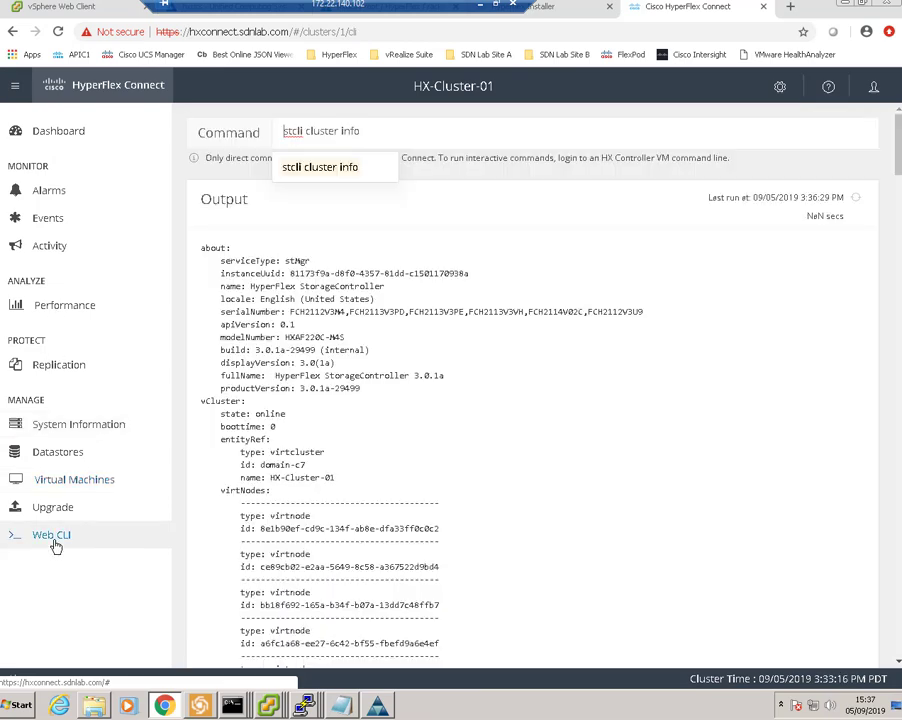
pyautogui.click(366, 176)
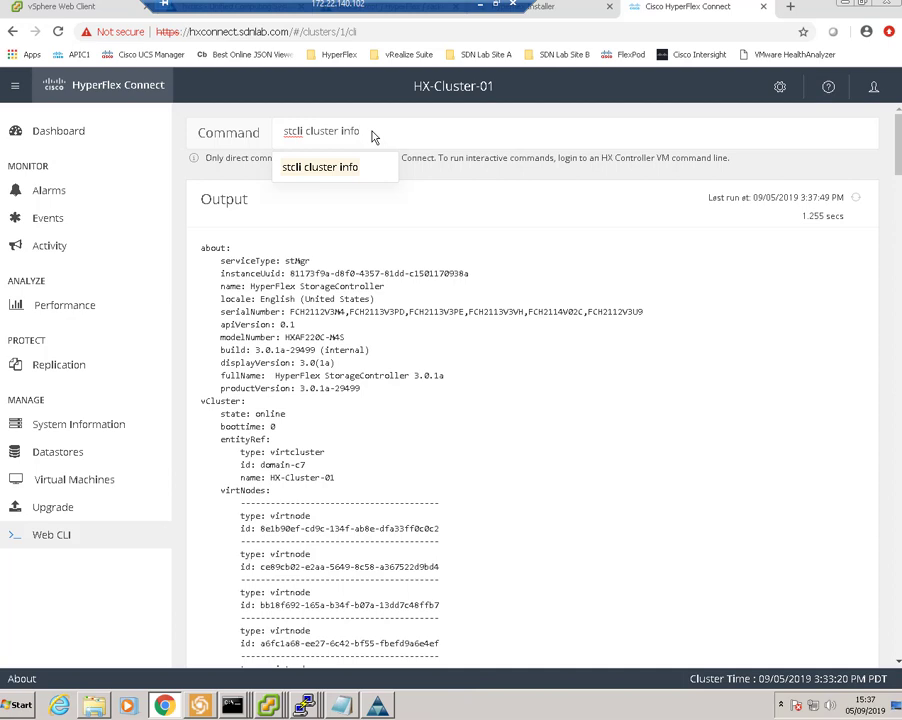
pyautogui.press('BackSpace')
pyautogui.press('BackSpace')
pyautogui.press('BackSpace')
pyautogui.press('BackSpace')
pyautogui.press('BackSpace')
pyautogui.press('BackSpace')
pyautogui.press('BackSpace')
pyautogui.press('BackSpace')
pyautogui.press('BackSpace')
pyautogui.press('BackSpace')
pyautogui.press('BackSpace')
pyautogui.press('BackSpace')
pyautogui.press('BackSpace')
pyautogui.press('BackSpace')
pyautogui.press('BackSpace')
pyautogui.press('BackSpace')
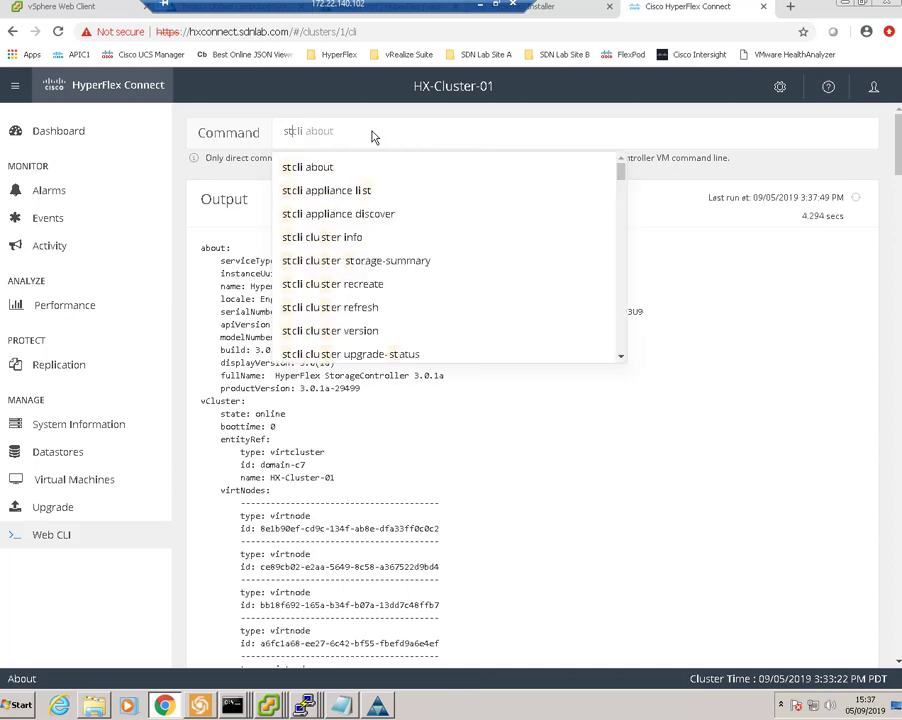
pyautogui.press('BackSpace')
pyautogui.press('BackSpace')
pyautogui.write('stcli')
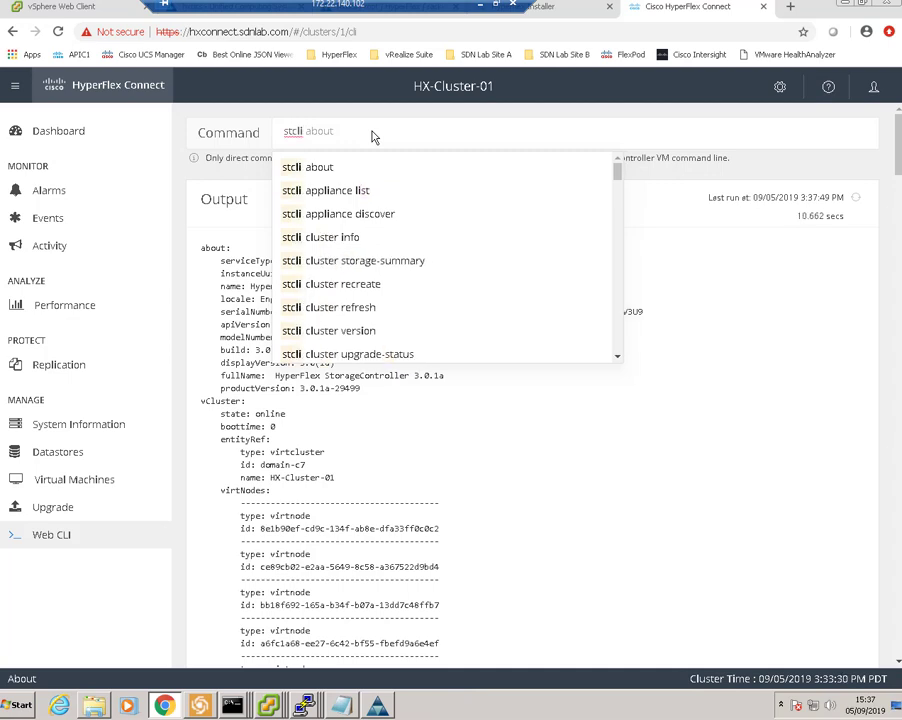
pyautogui.write(' reb')
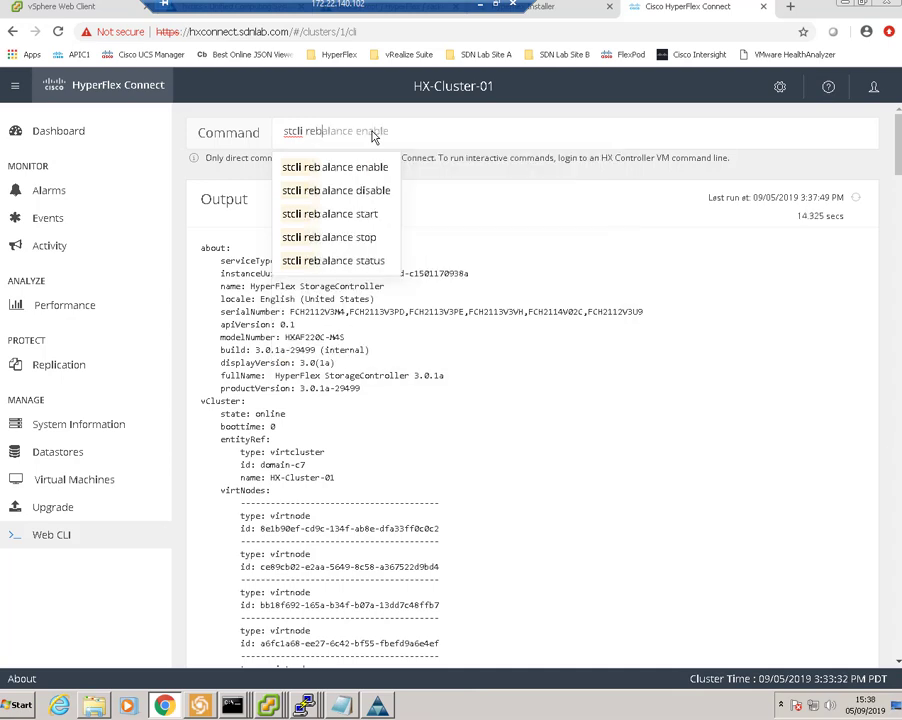
pyautogui.click(352, 260)
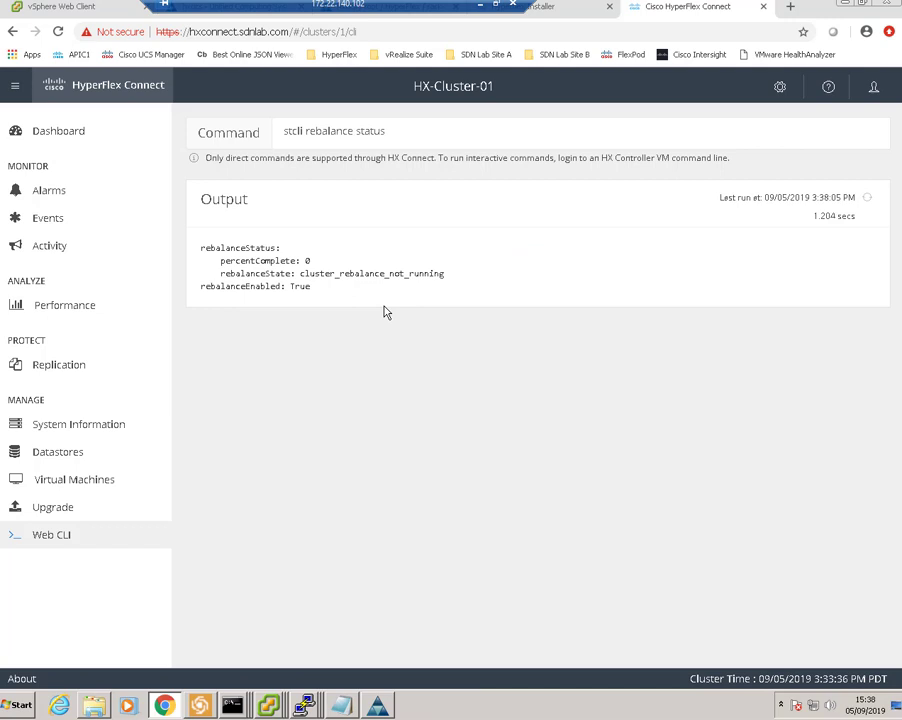
# Draft stcli rebalance start --force, erase it without running, and return to the Dashboard
pyautogui.click(405, 140)
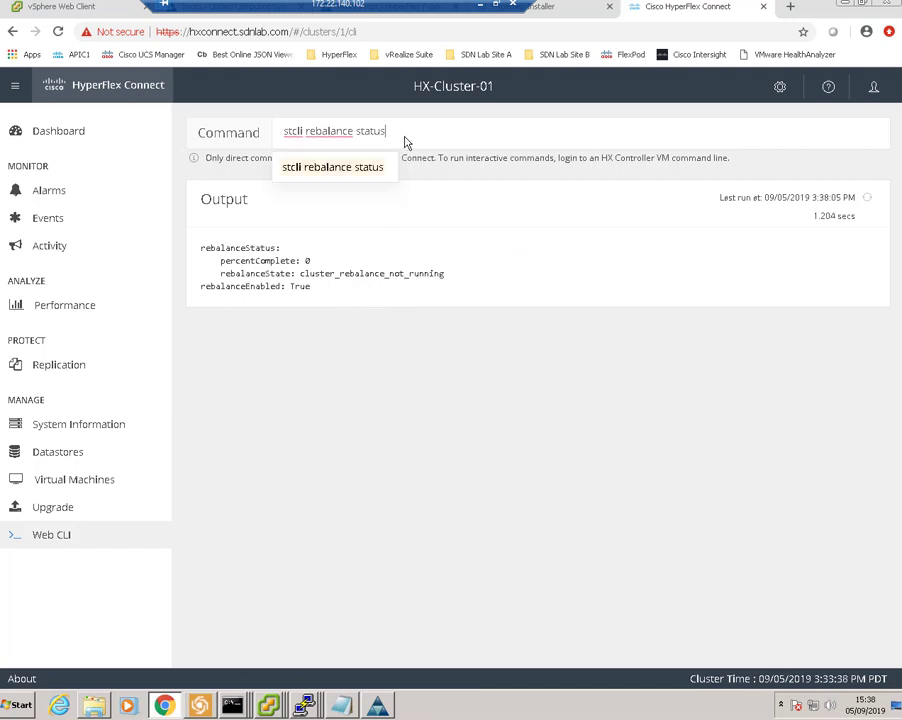
pyautogui.press('BackSpace')
pyautogui.press('BackSpace')
pyautogui.press('BackSpace')
pyautogui.press('BackSpace')
pyautogui.press('BackSpace')
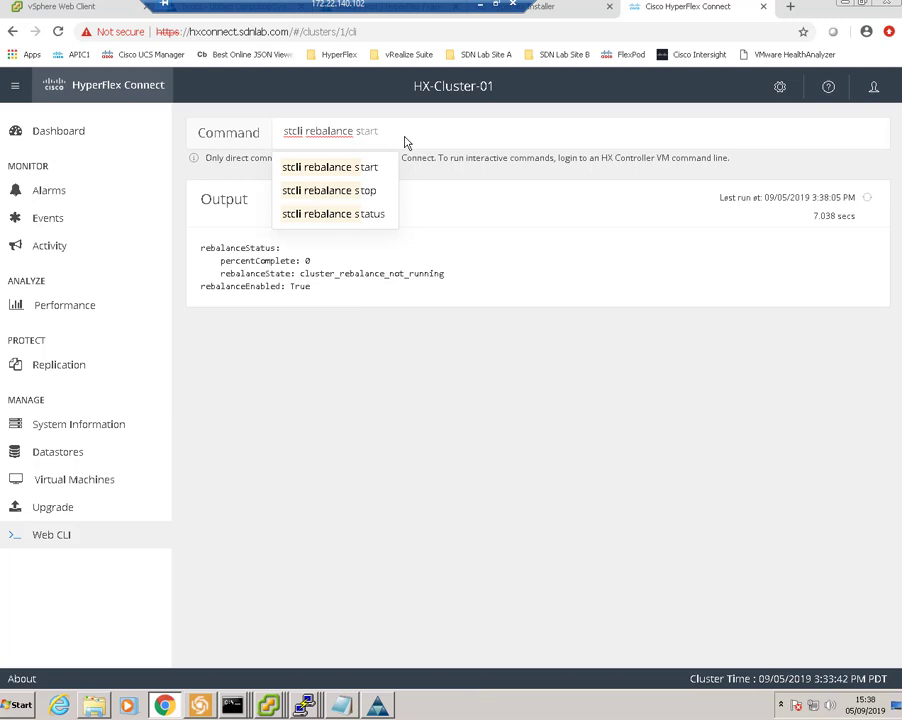
pyautogui.press('BackSpace')
pyautogui.write('start')
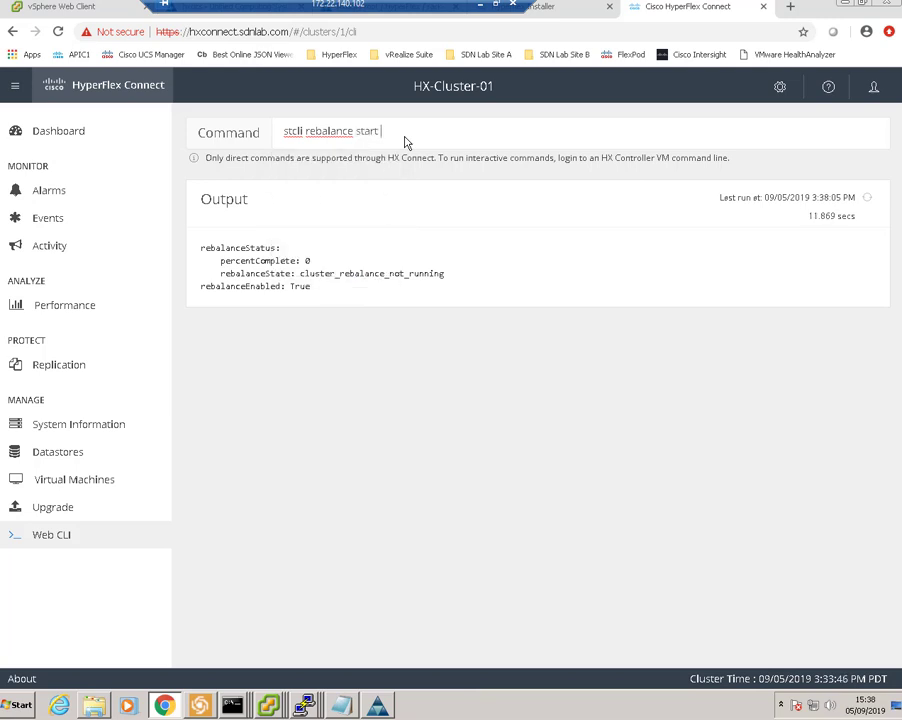
pyautogui.write(' --force')
pyautogui.press('BackSpace')
pyautogui.press('BackSpace')
pyautogui.press('BackSpace')
pyautogui.press('BackSpace')
pyautogui.press('BackSpace')
pyautogui.press('BackSpace')
pyautogui.press('BackSpace')
pyautogui.press('BackSpace')
pyautogui.press('BackSpace')
pyautogui.press('BackSpace')
pyautogui.press('BackSpace')
pyautogui.press('BackSpace')
pyautogui.press('BackSpace')
pyautogui.press('BackSpace')
pyautogui.press('BackSpace')
pyautogui.press('BackSpace')
pyautogui.press('BackSpace')
pyautogui.press('BackSpace')
pyautogui.press('BackSpace')
pyautogui.press('BackSpace')
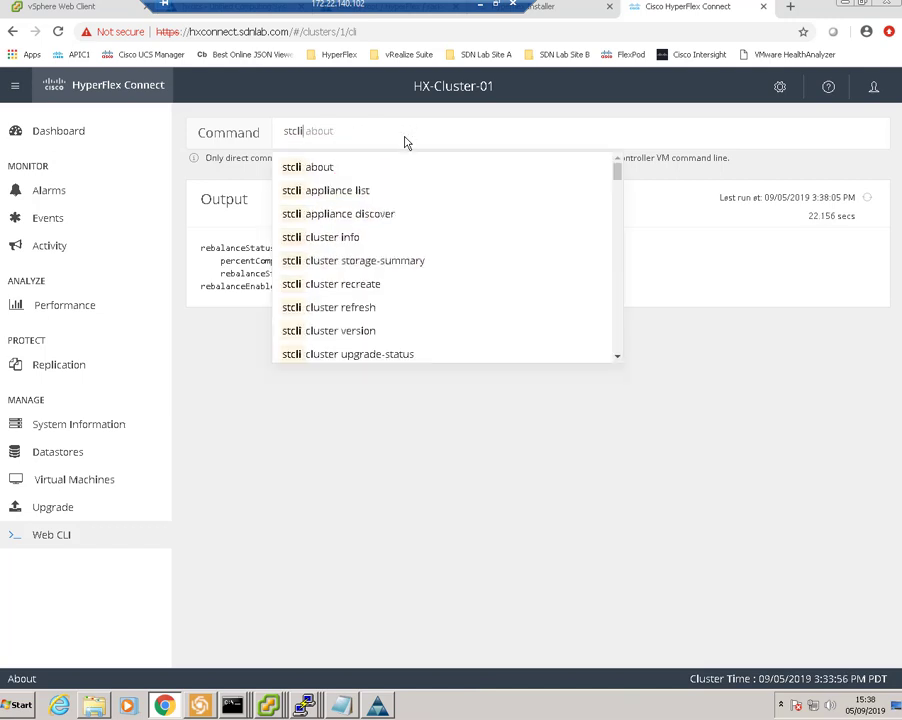
pyautogui.press('BackSpace')
pyautogui.press('BackSpace')
pyautogui.press('BackSpace')
pyautogui.press('BackSpace')
pyautogui.press('BackSpace')
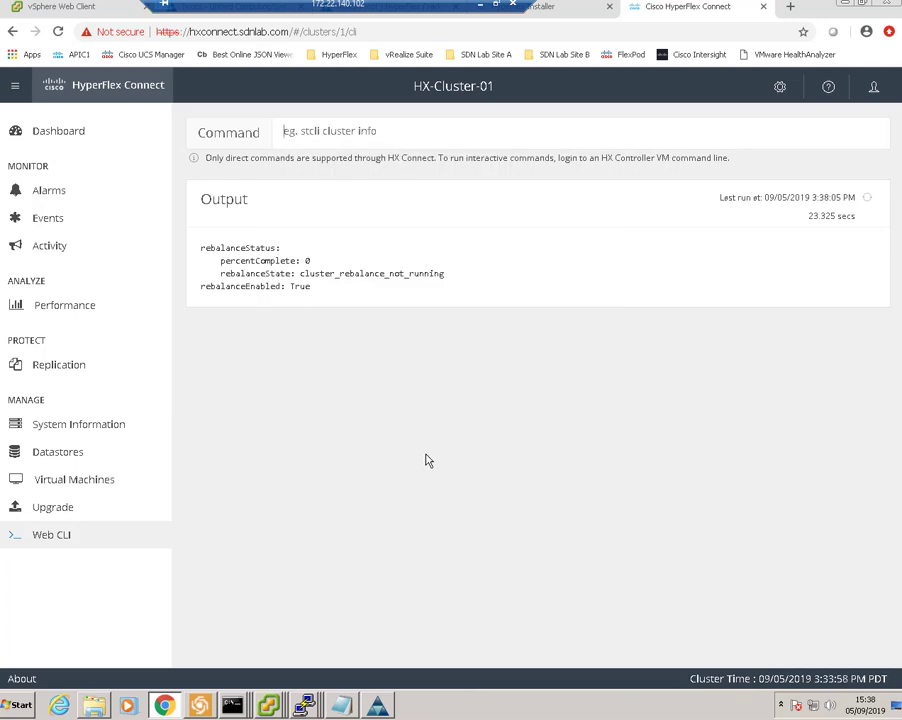
pyautogui.click(54, 134)
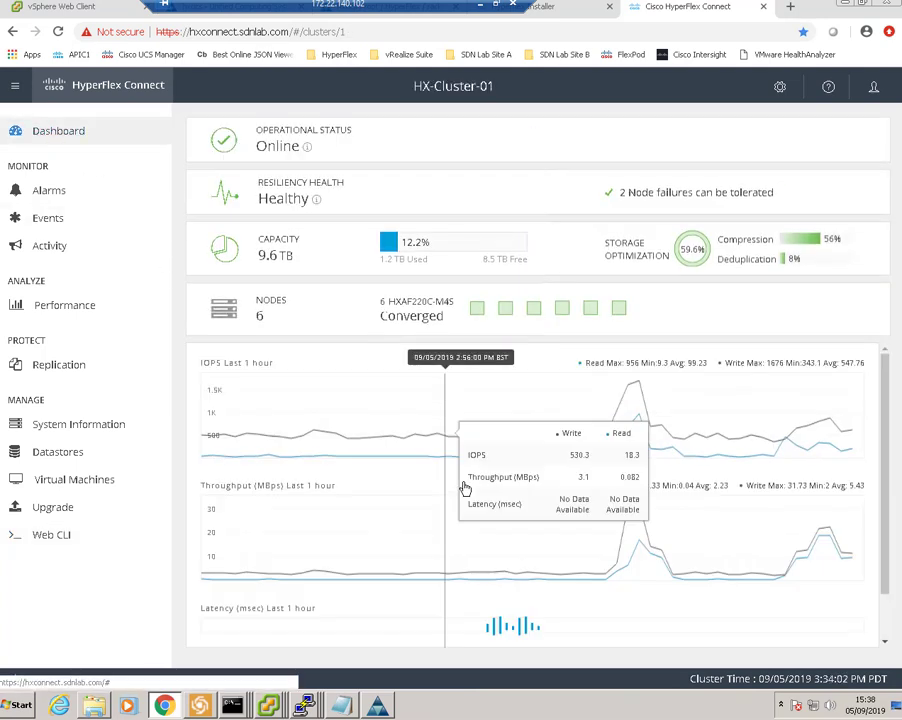